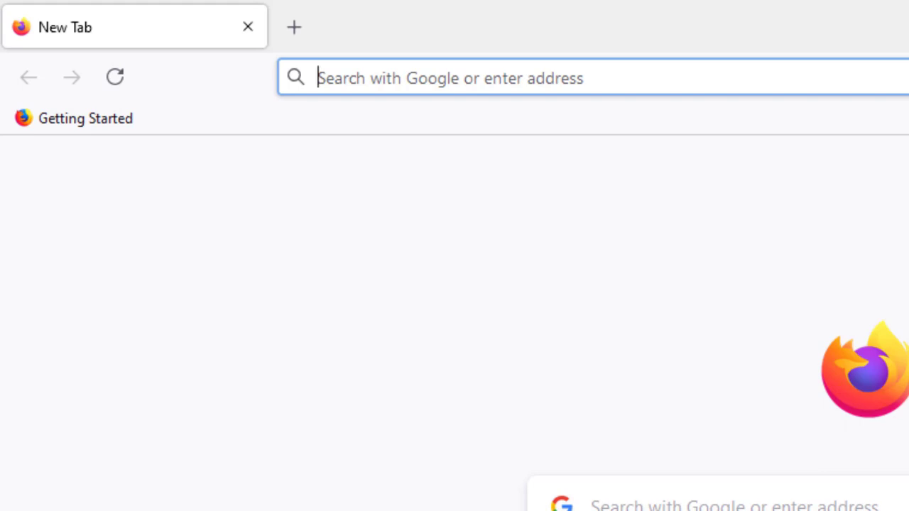
Go to drive.google.com from the Firefox address bar using the 'drive' autocomplete.
{"action": "type", "text": "drive.google.com/"}
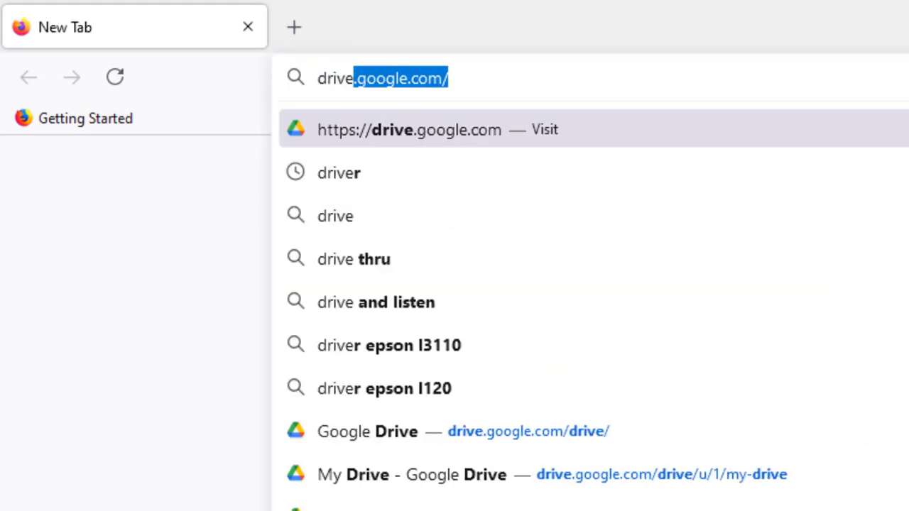
{"action": "key", "text": "End"}
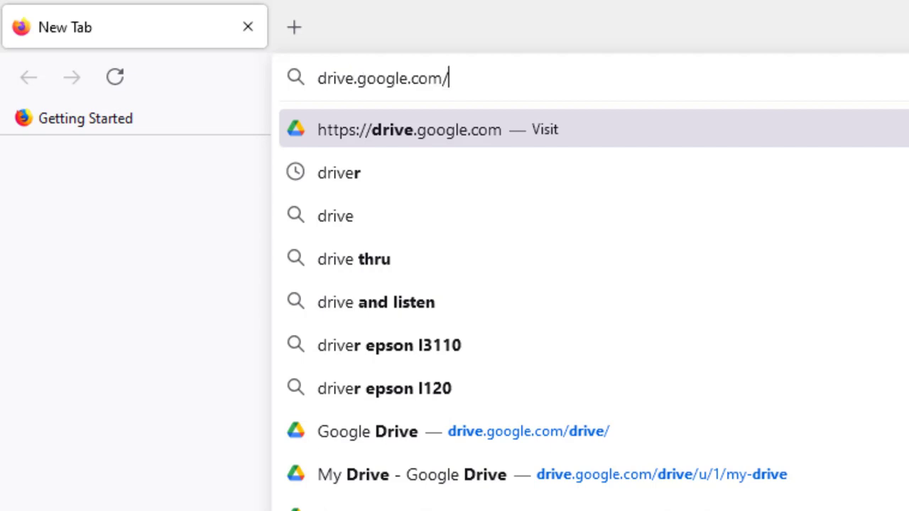
{"action": "key", "text": "Return"}
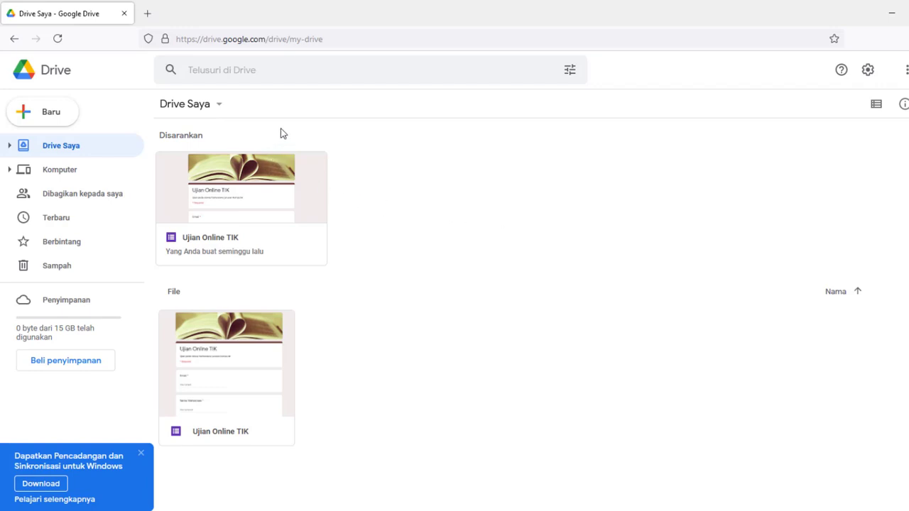
Select the Ujian Online TIK card under Disarankan and open it in Google Forms.
{"action": "left_click", "coordinate": [222, 239]}
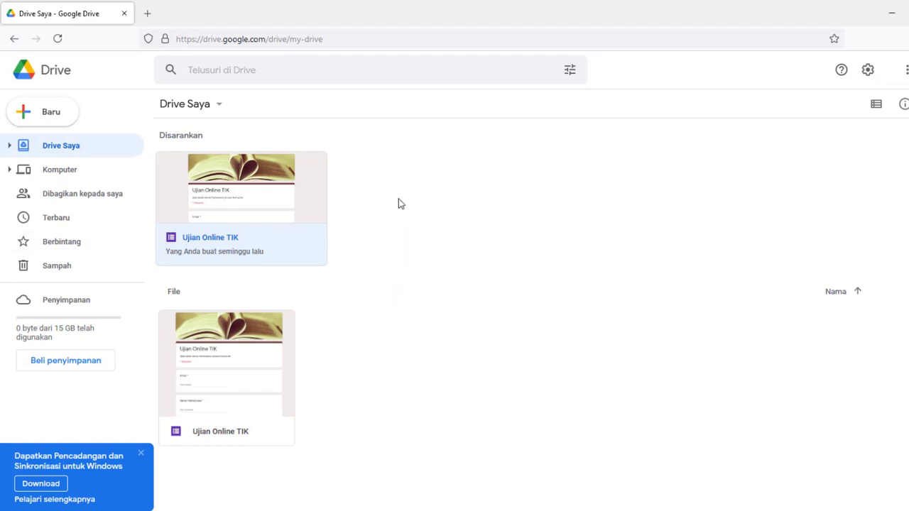
{"action": "double_click", "coordinate": [207, 241]}
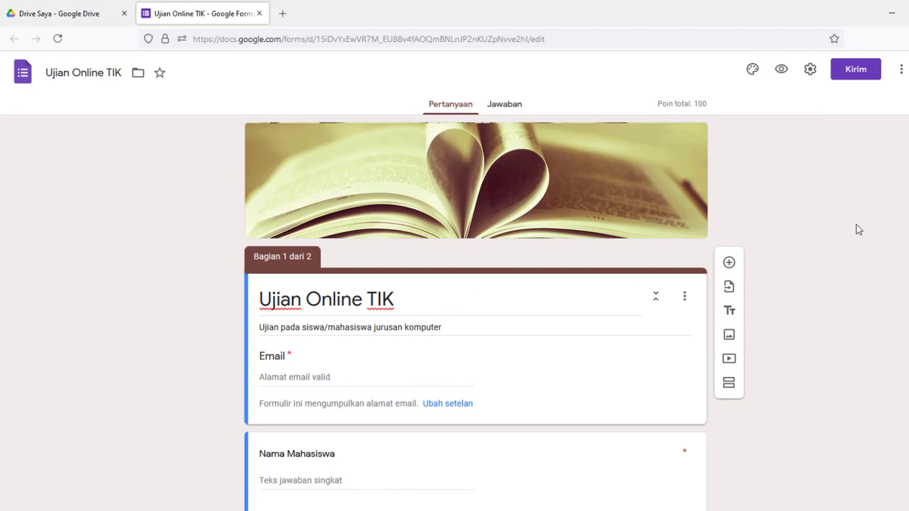
Scroll down through the Ujian Online TIK questions and back up to the header.
{"action": "scroll", "coordinate": [562, 289], "scroll_direction": "down", "scroll_amount": 3}
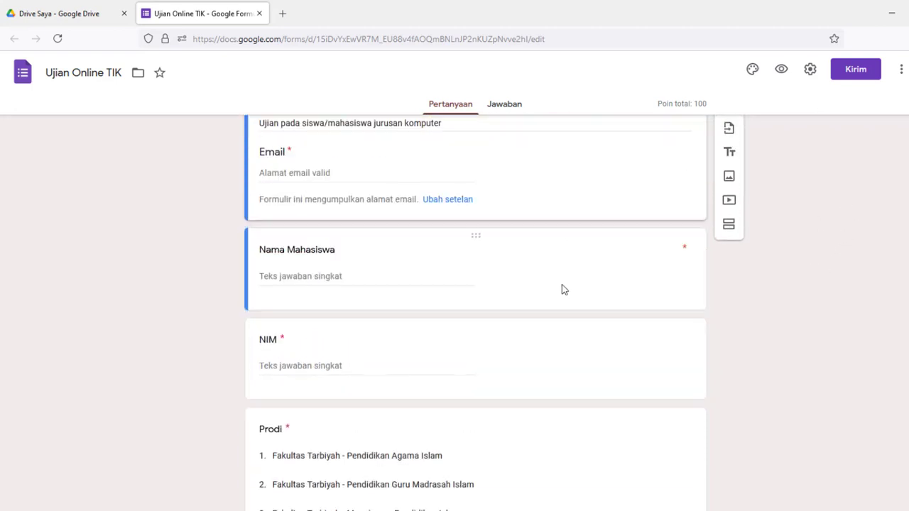
{"action": "scroll", "coordinate": [562, 289], "scroll_direction": "up", "scroll_amount": 3}
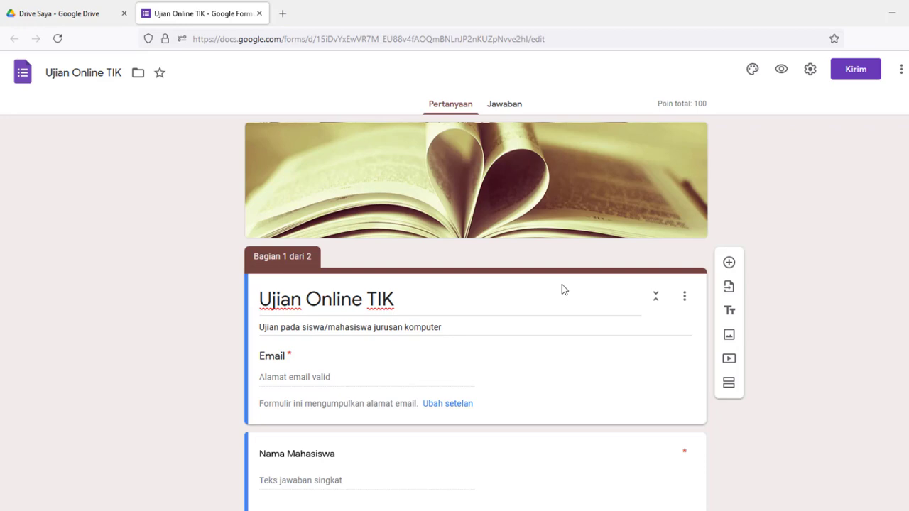
{"action": "scroll", "coordinate": [562, 286], "scroll_direction": "down", "scroll_amount": 9}
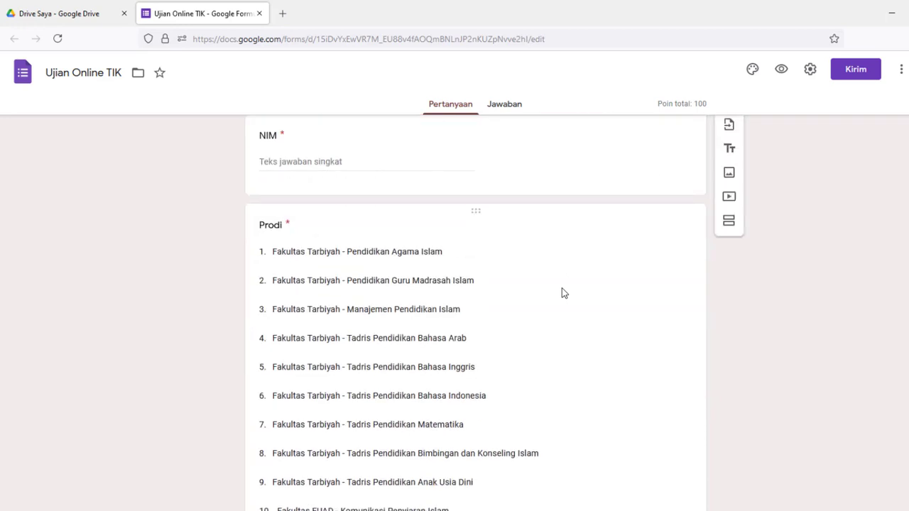
{"action": "scroll", "coordinate": [562, 288], "scroll_direction": "down", "scroll_amount": 7}
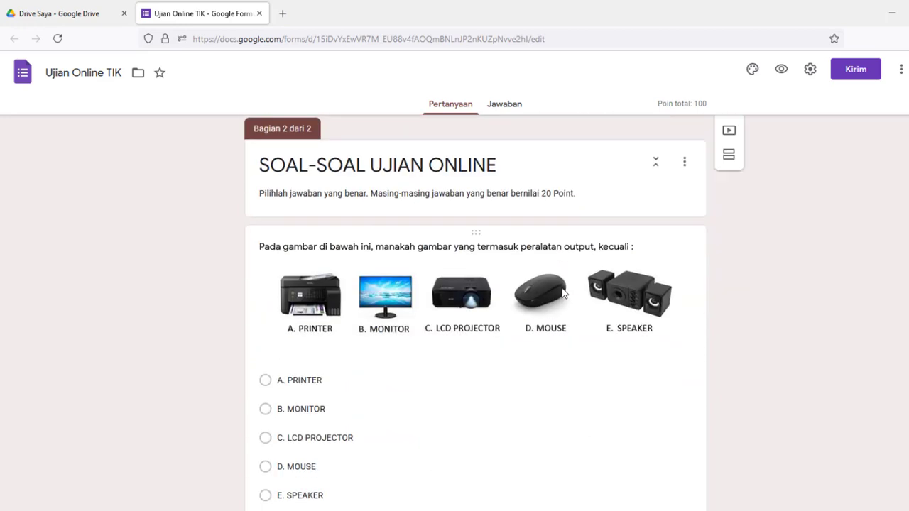
{"action": "scroll", "coordinate": [561, 293], "scroll_direction": "down", "scroll_amount": 11}
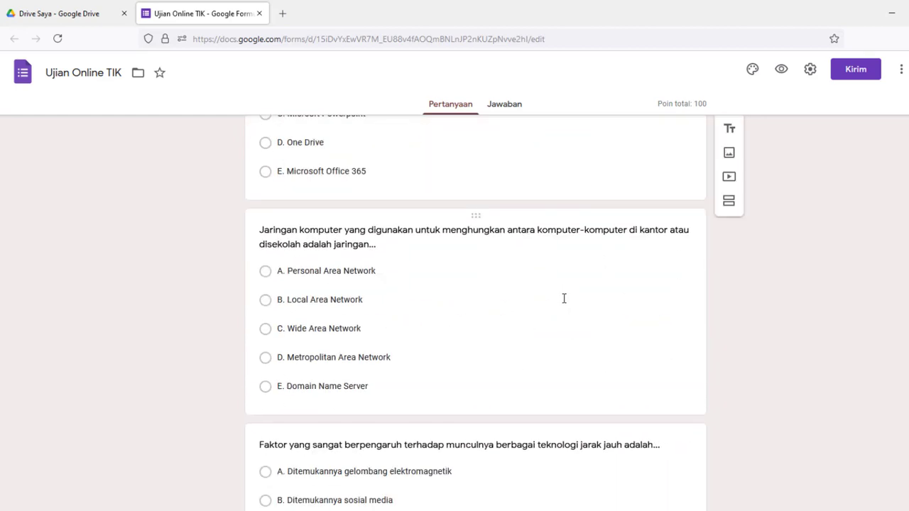
{"action": "scroll", "coordinate": [563, 296], "scroll_direction": "up", "scroll_amount": 7}
{"action": "scroll", "coordinate": [562, 297], "scroll_direction": "up", "scroll_amount": 18}
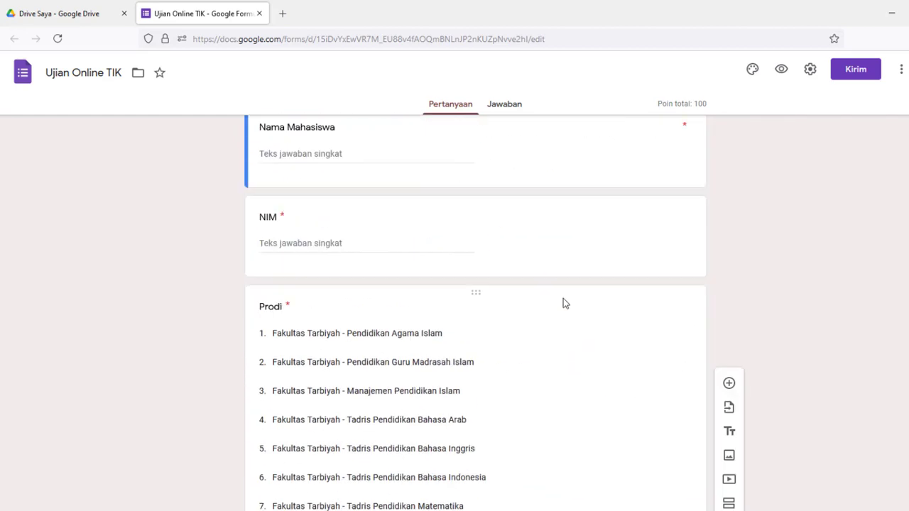
{"action": "scroll", "coordinate": [563, 300], "scroll_direction": "up", "scroll_amount": 3}
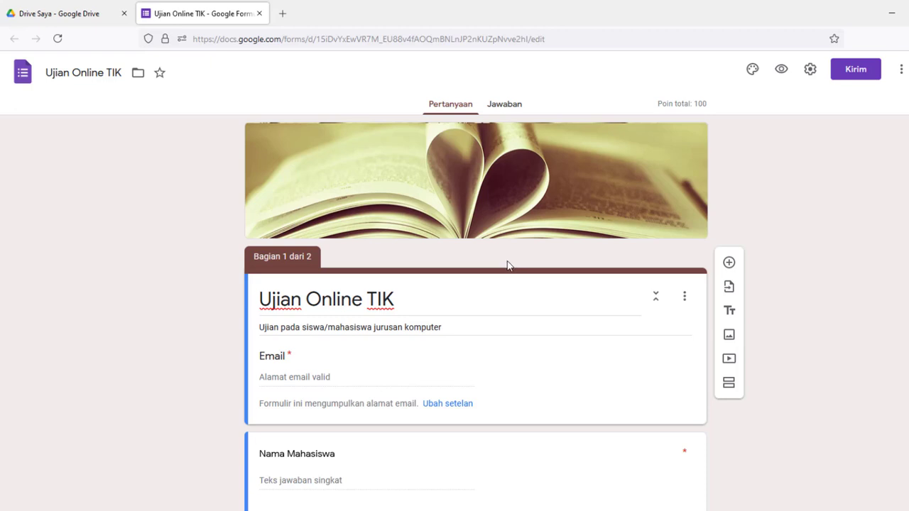
Glance at the theme panel, then choose Dapatkan add-on from the form's three-dot menu.
{"action": "left_click", "coordinate": [753, 71]}
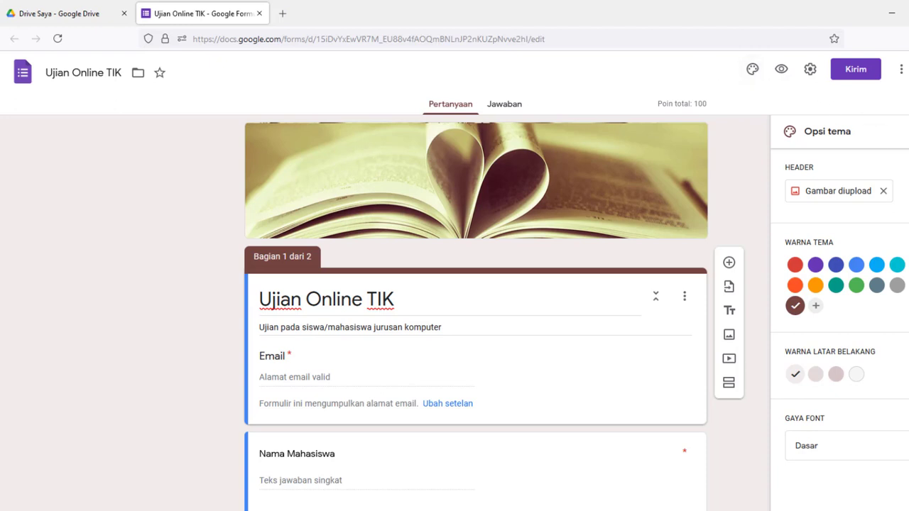
{"action": "left_click", "coordinate": [907, 132]}
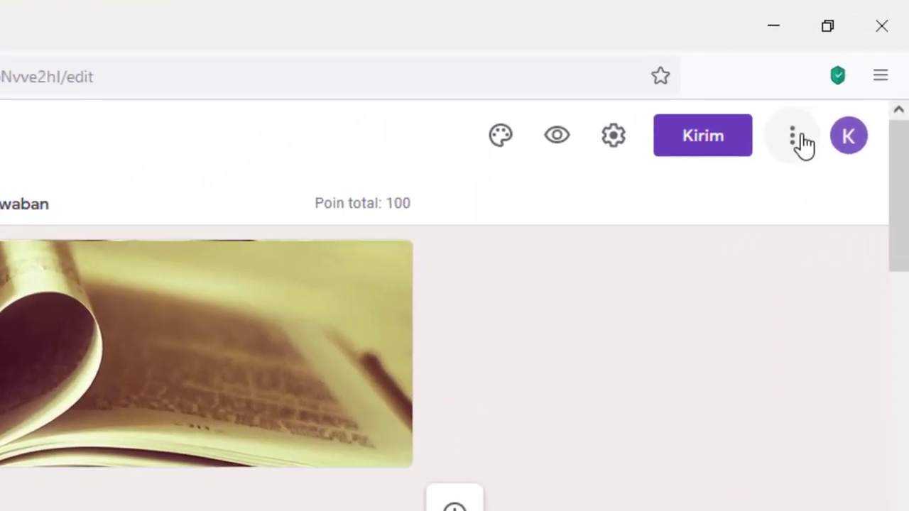
{"action": "left_click", "coordinate": [791, 140]}
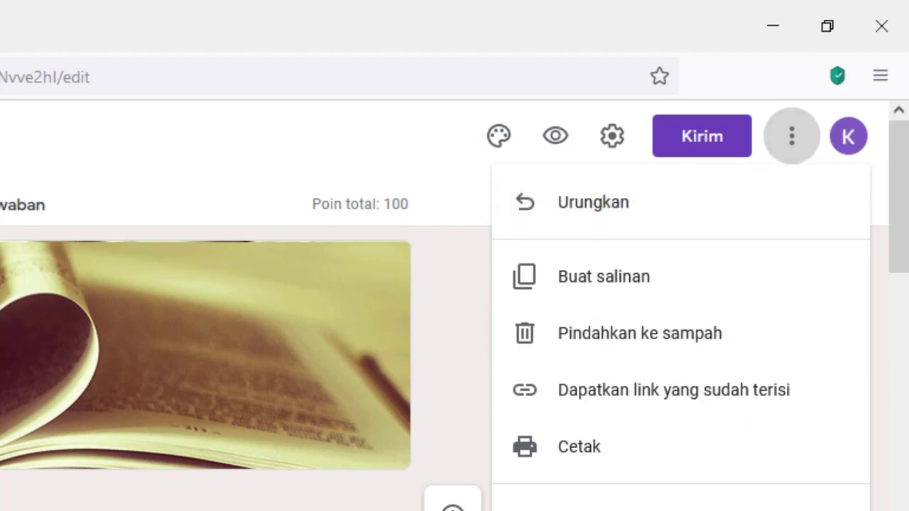
{"action": "left_click", "coordinate": [610, 510]}
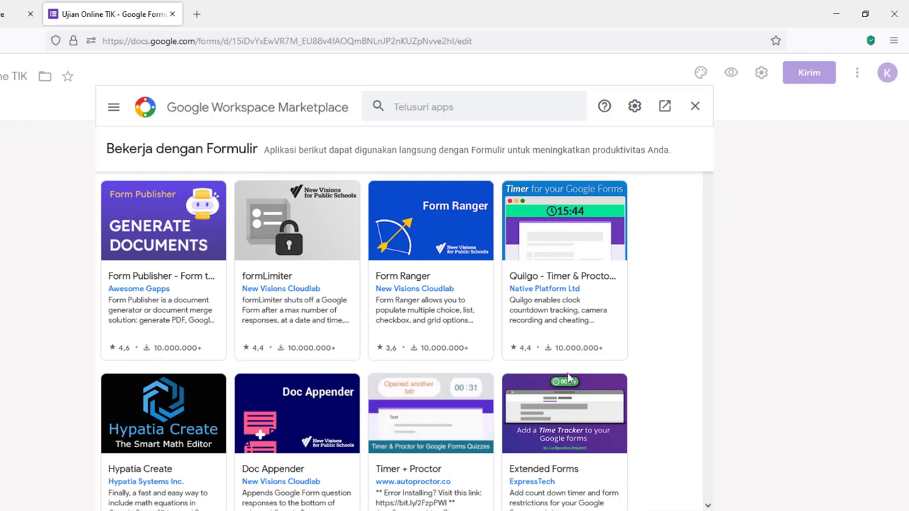
Open the Quilgo - Timer & Proctoring card from the forms add-on list.
{"action": "scroll", "coordinate": [397, 363], "scroll_direction": "down", "scroll_amount": 4}
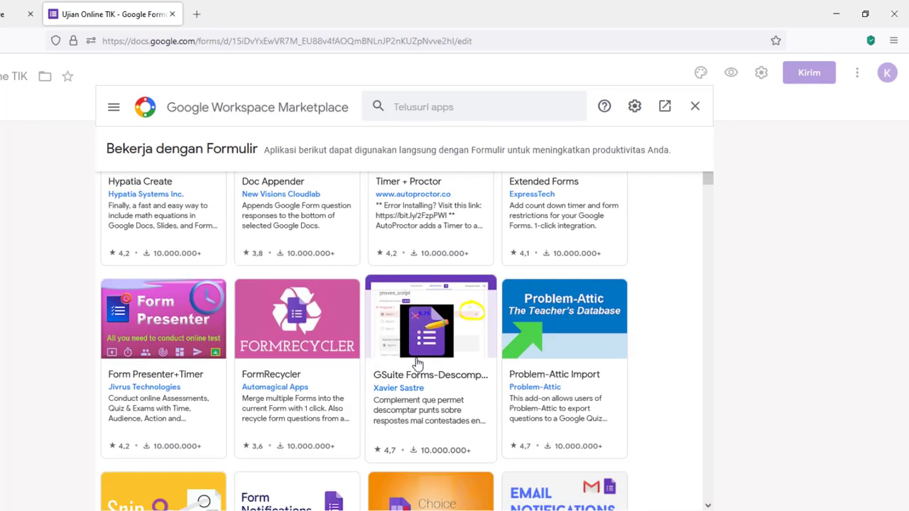
{"action": "scroll", "coordinate": [417, 363], "scroll_direction": "up", "scroll_amount": 4}
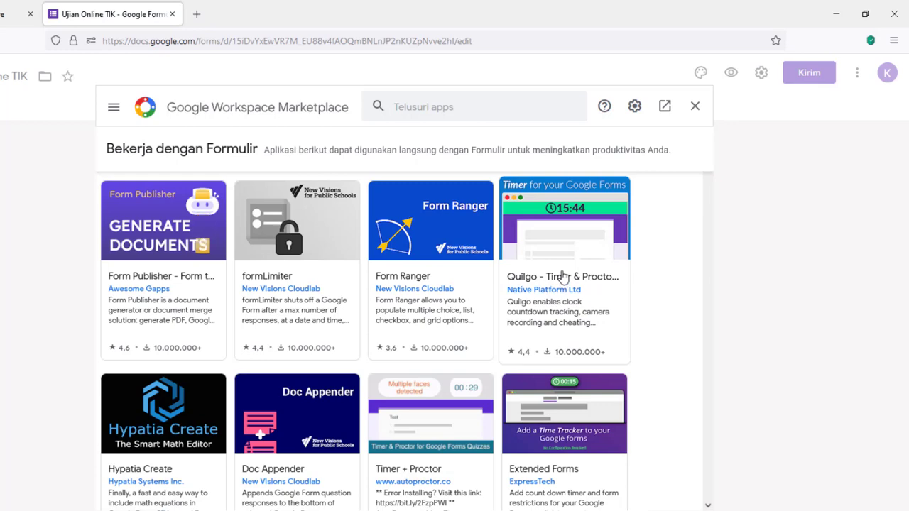
{"action": "left_click", "coordinate": [554, 276]}
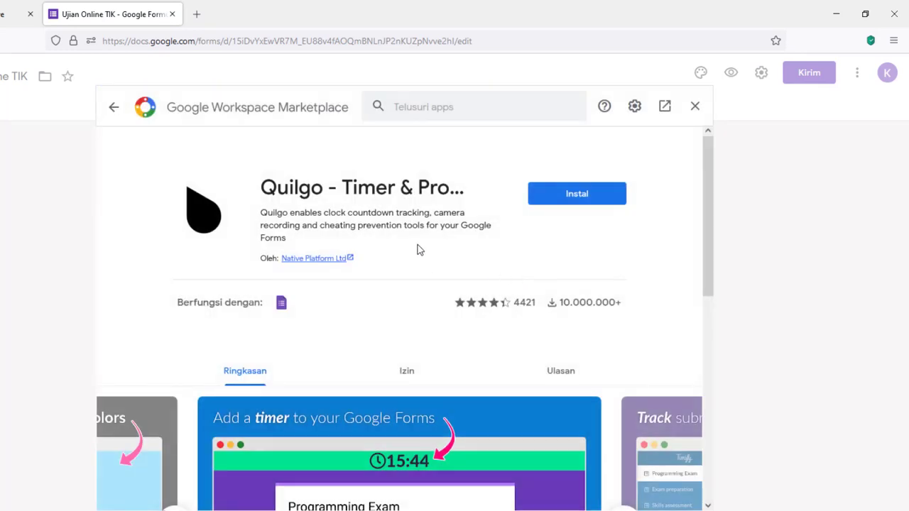
Start installing Quilgo and pick the Google account to install it with.
{"action": "left_click", "coordinate": [593, 200]}
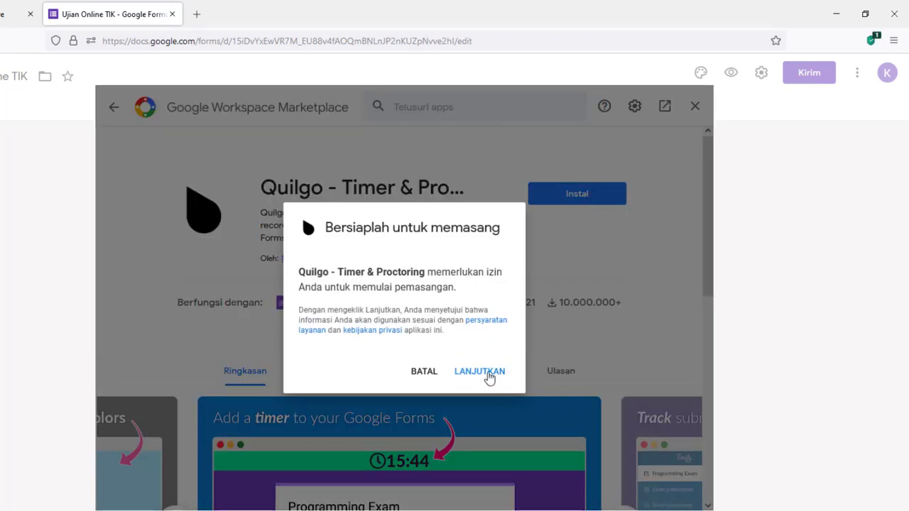
{"action": "left_click", "coordinate": [488, 377]}
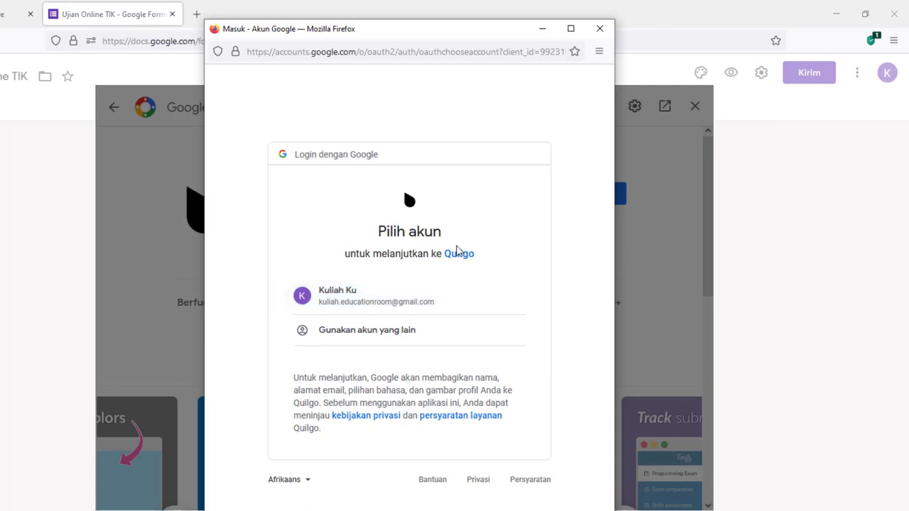
{"action": "left_click", "coordinate": [400, 300]}
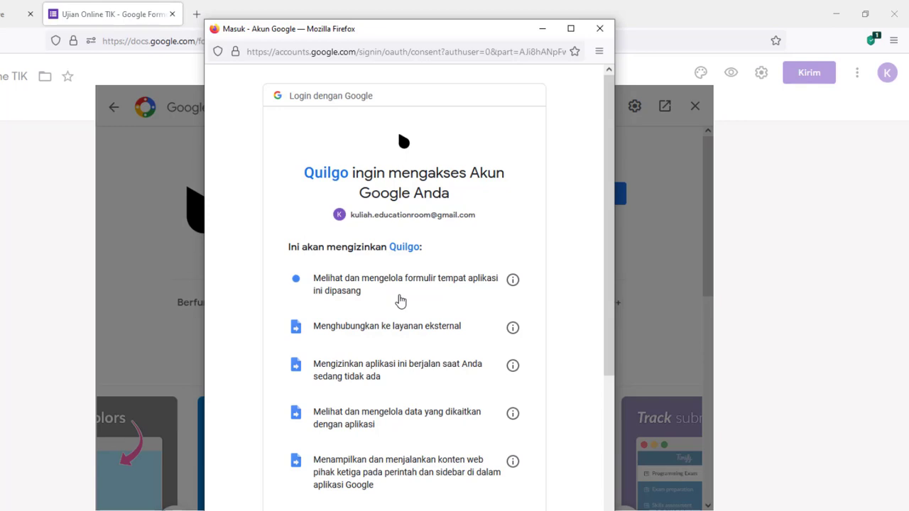
Grant Quilgo the requested account permissions and finish the installation.
{"action": "scroll", "coordinate": [400, 301], "scroll_direction": "down", "scroll_amount": 5}
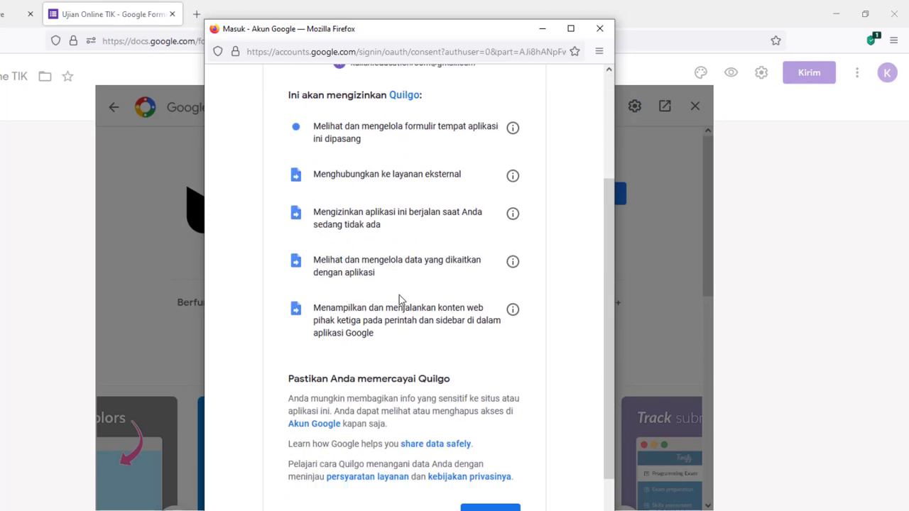
{"action": "scroll", "coordinate": [436, 371], "scroll_direction": "down", "scroll_amount": 1}
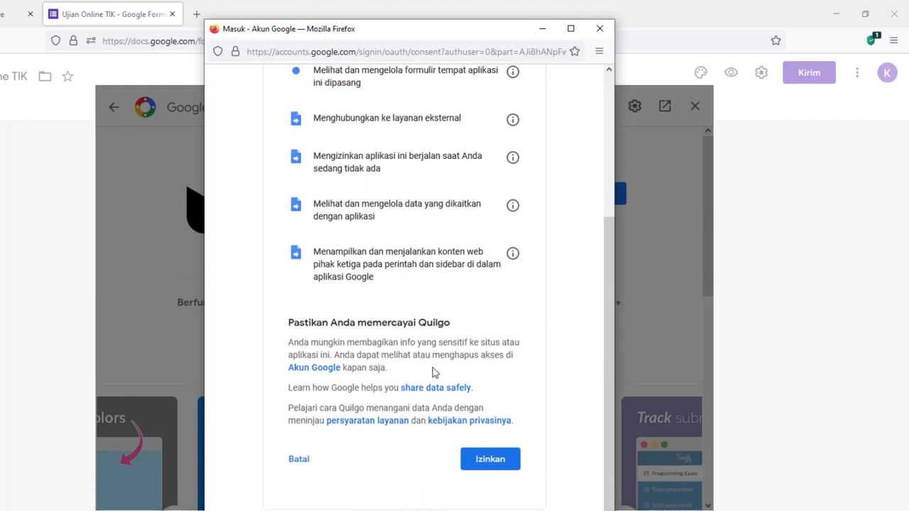
{"action": "left_click", "coordinate": [492, 455]}
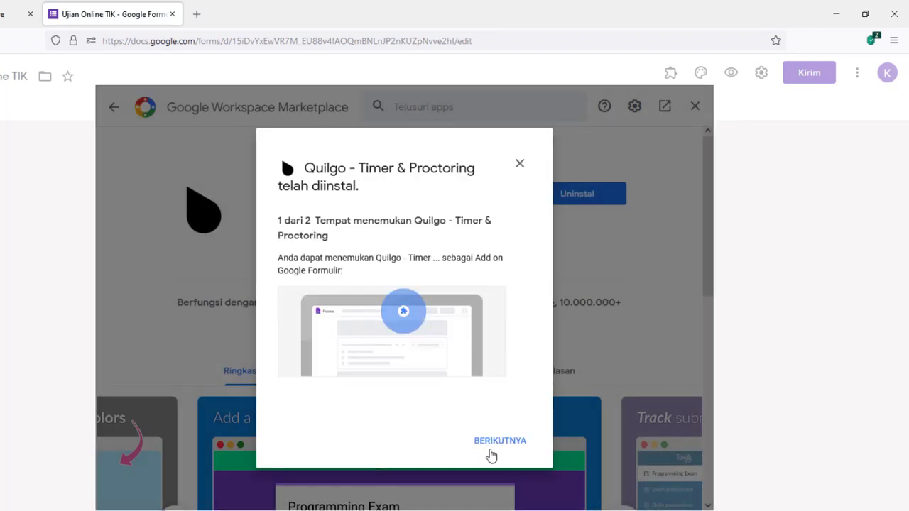
{"action": "left_click", "coordinate": [495, 443]}
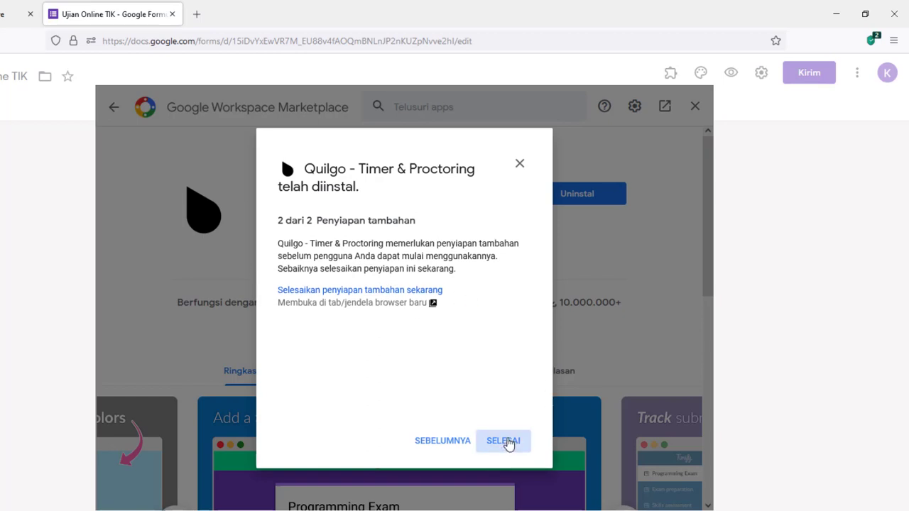
{"action": "left_click", "coordinate": [506, 441]}
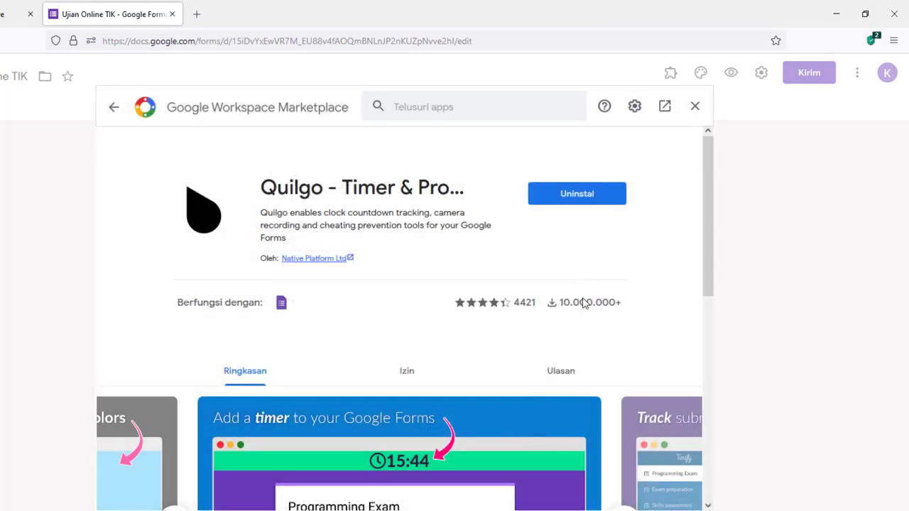
{"action": "scroll", "coordinate": [657, 345], "scroll_direction": "down", "scroll_amount": 3}
{"action": "scroll", "coordinate": [657, 345], "scroll_direction": "up", "scroll_amount": 3}
{"action": "scroll", "coordinate": [659, 334], "scroll_direction": "down", "scroll_amount": 5}
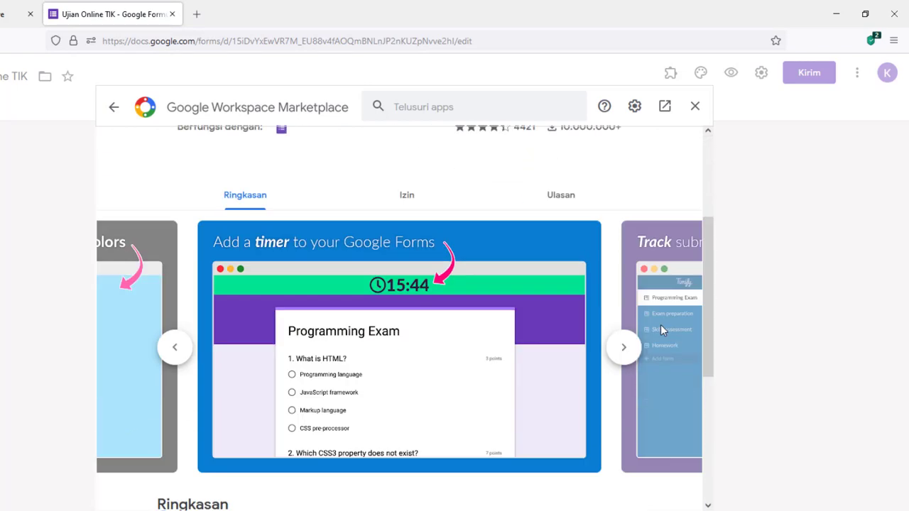
{"action": "scroll", "coordinate": [661, 325], "scroll_direction": "up", "scroll_amount": 5}
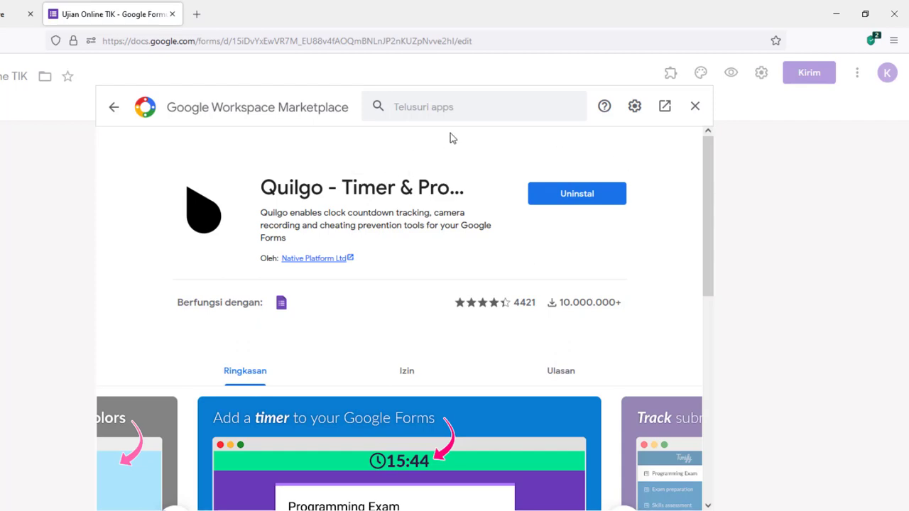
Close the Marketplace and choose Quilgo - Timer for Google Forms from the Add-ons menu.
{"action": "left_click", "coordinate": [696, 107]}
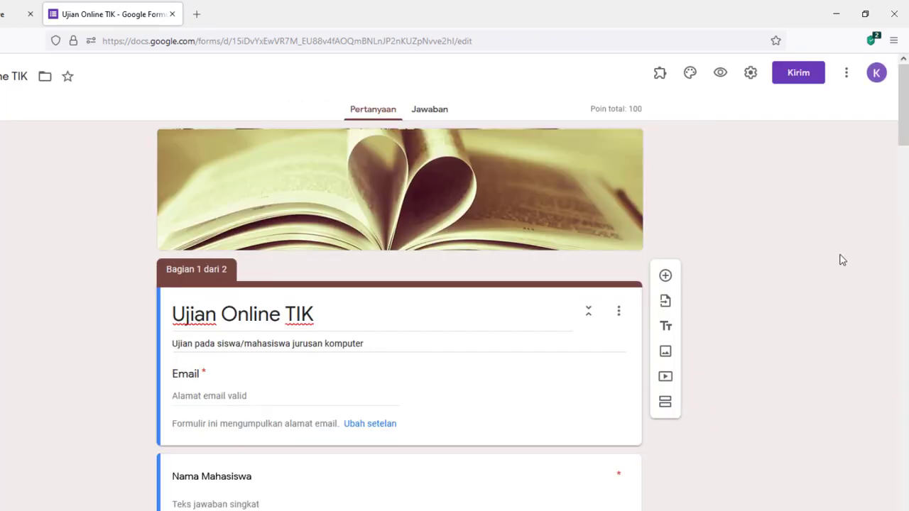
{"action": "left_click", "coordinate": [661, 74]}
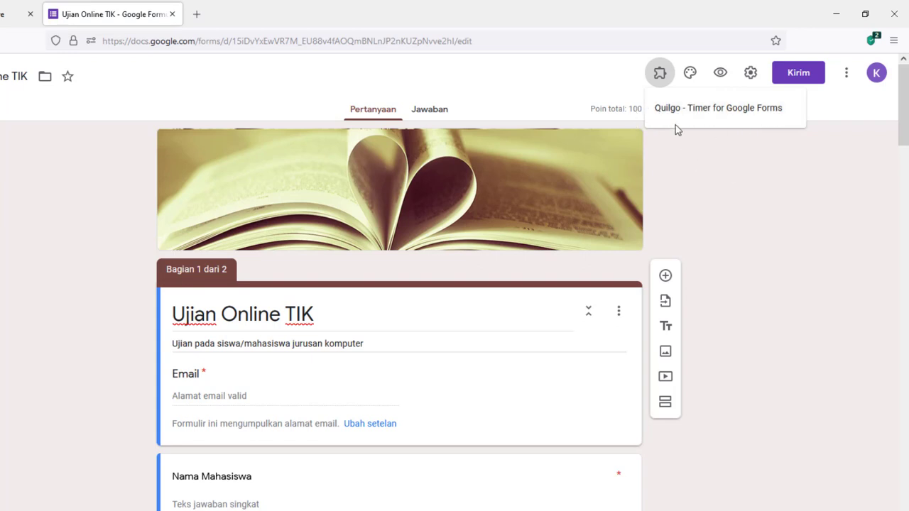
{"action": "left_click", "coordinate": [730, 114]}
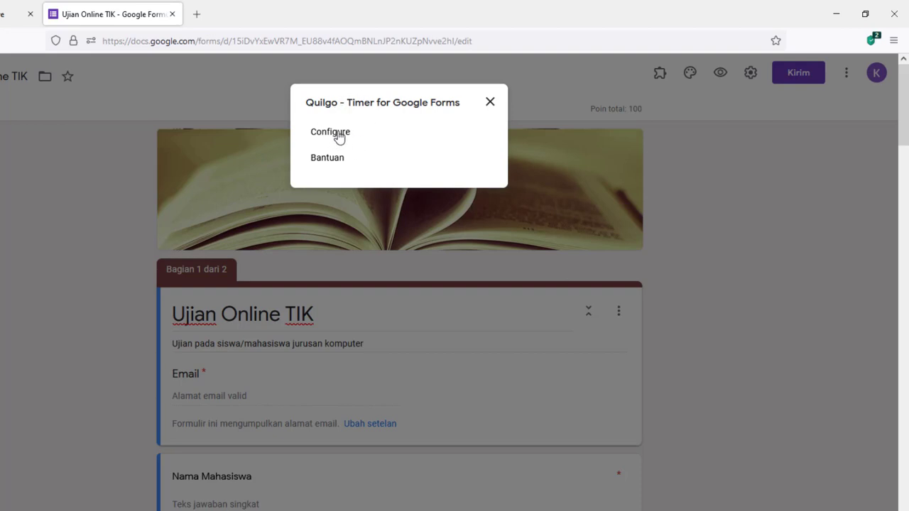
Choose Configure in the Quilgo dialog, then confirm 'Great, create my account!' in the side panel.
{"action": "left_click", "coordinate": [359, 139]}
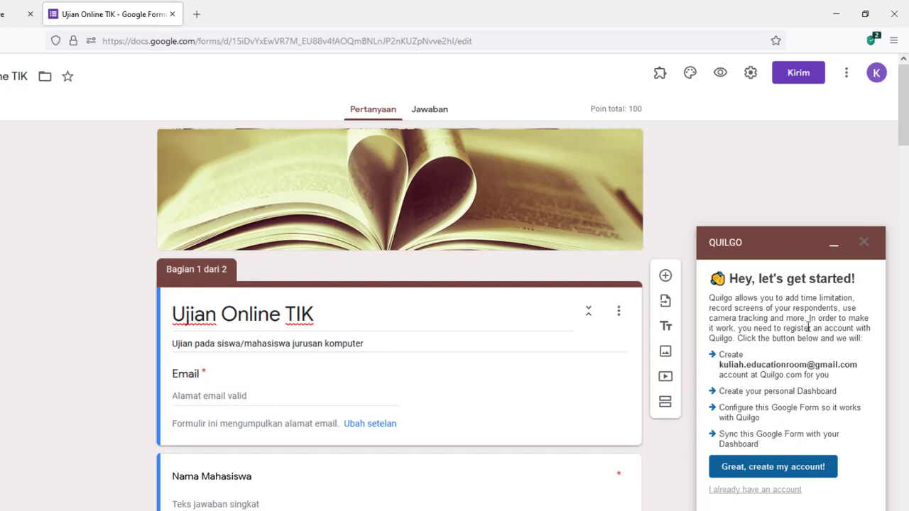
{"action": "left_click", "coordinate": [788, 470]}
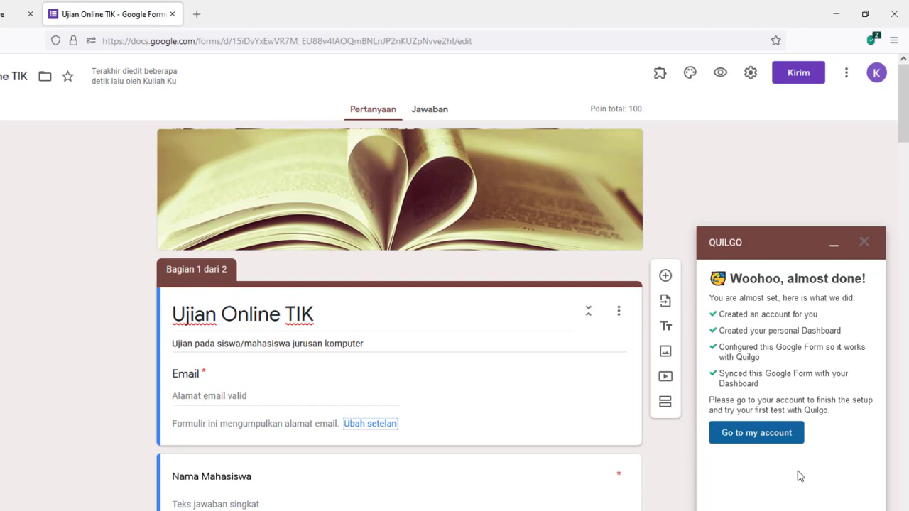
Go to the Quilgo account, scroll through the Terms & Conditions and accept them.
{"action": "left_click", "coordinate": [781, 439]}
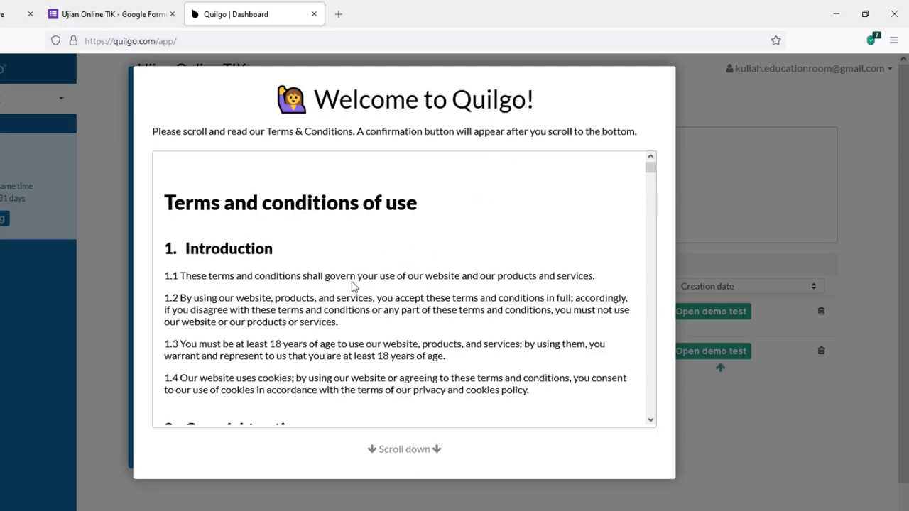
{"action": "scroll", "coordinate": [487, 304], "scroll_direction": "down", "scroll_amount": 15}
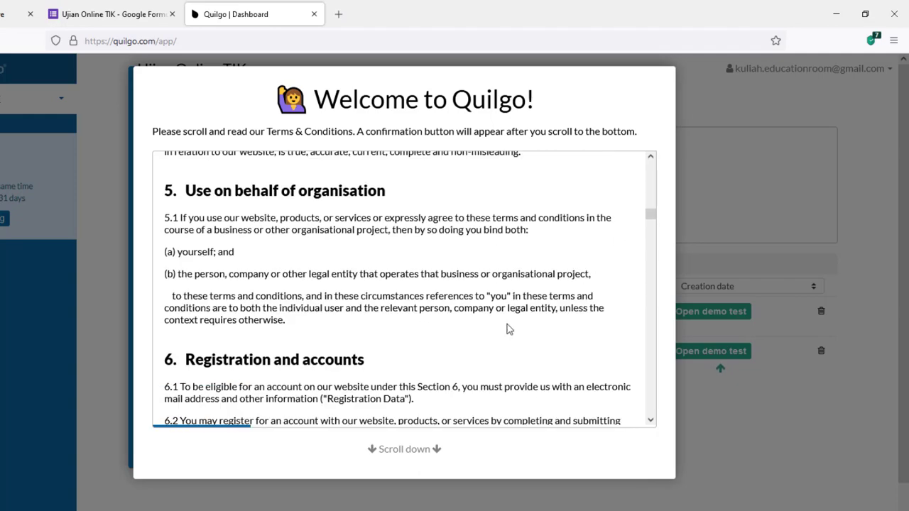
{"action": "scroll", "coordinate": [564, 266], "scroll_direction": "down", "scroll_amount": 4}
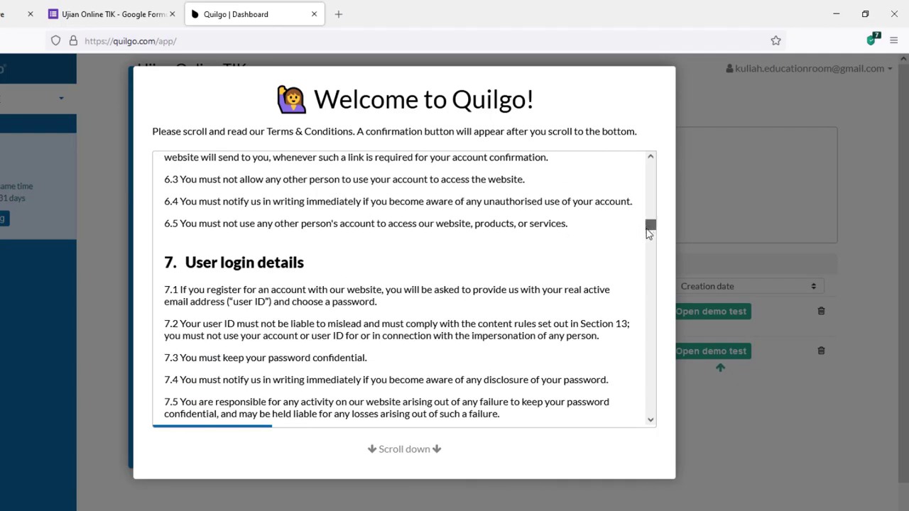
{"action": "left_click_drag", "start_coordinate": [650, 227], "coordinate": [670, 430]}
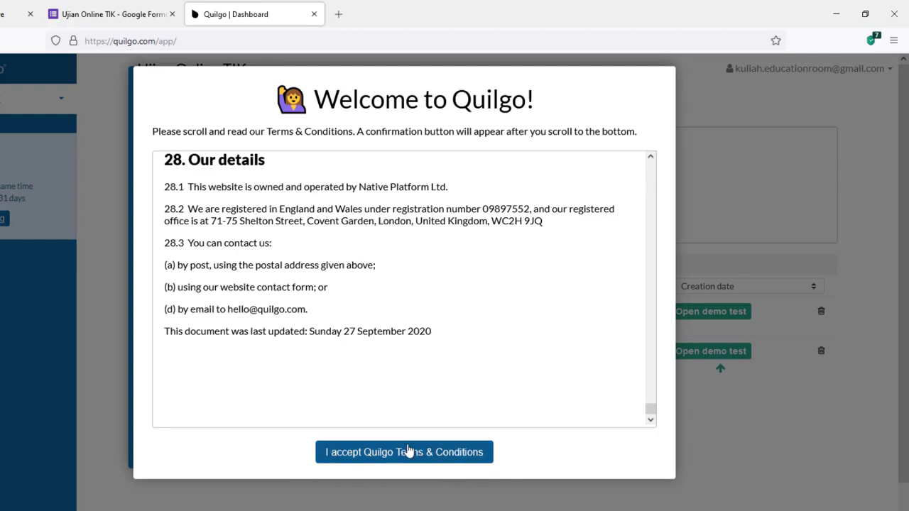
{"action": "left_click", "coordinate": [435, 457]}
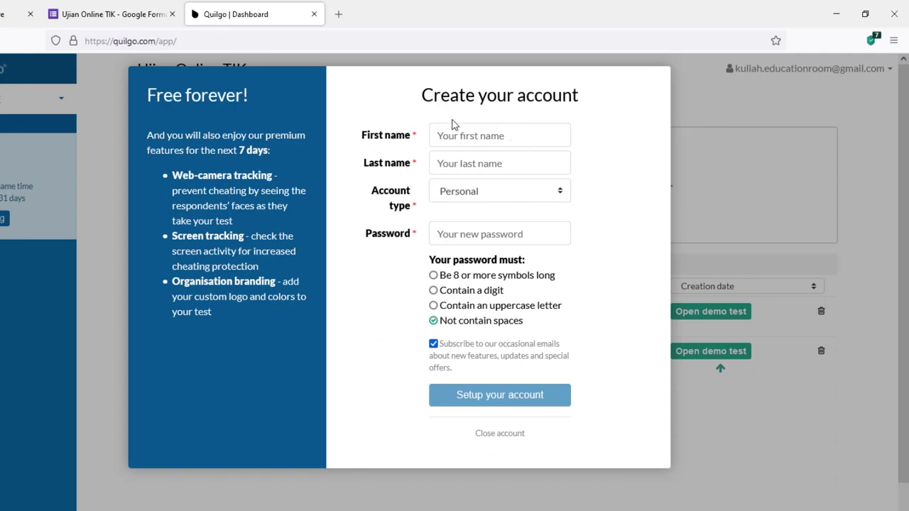
Enter first and last name, choose Personal account type, paste a generated password, and submit.
{"action": "left_click", "coordinate": [496, 137]}
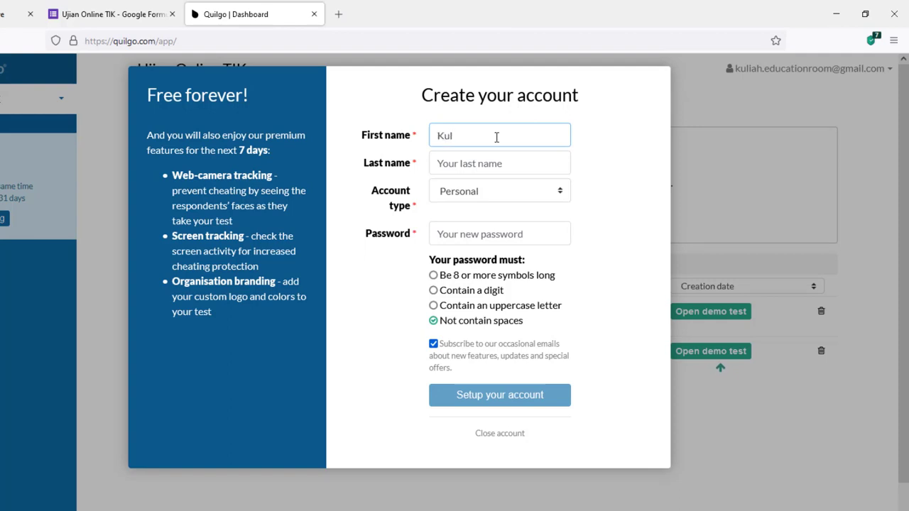
{"action": "key", "text": "Tab"}
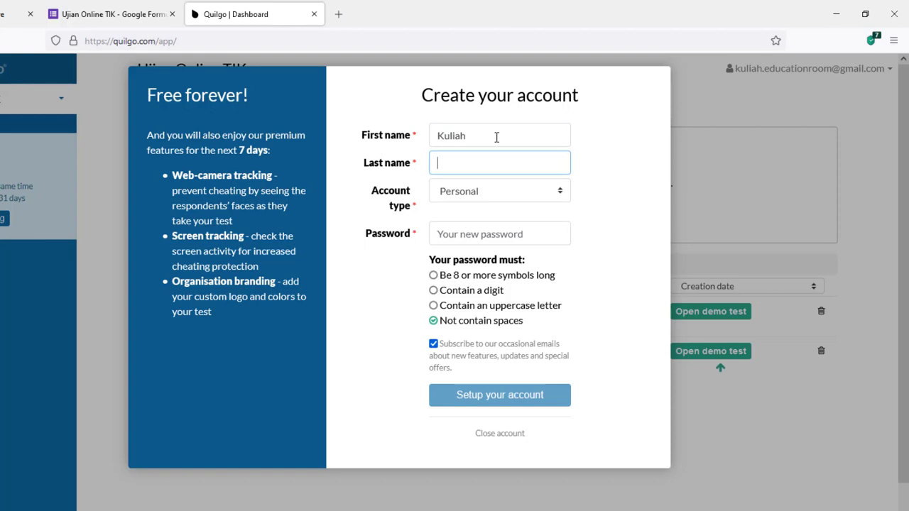
{"action": "type", "text": "Bersama"}
{"action": "left_click", "coordinate": [512, 198]}
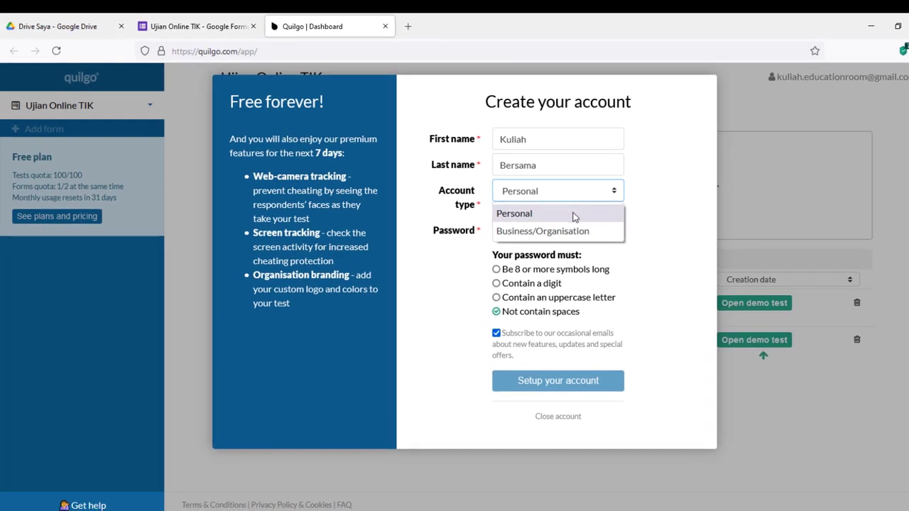
{"action": "left_click", "coordinate": [572, 214]}
{"action": "left_click", "coordinate": [538, 231]}
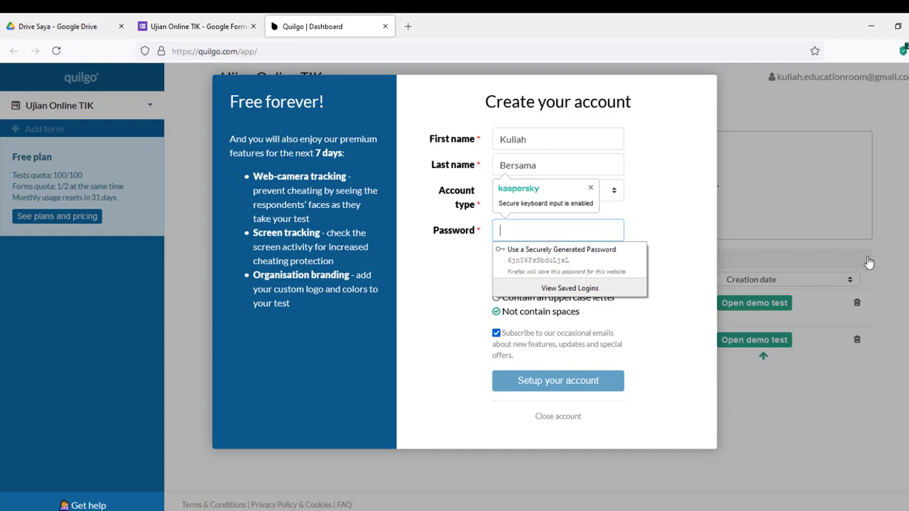
{"action": "key", "text": "ctrl+v"}
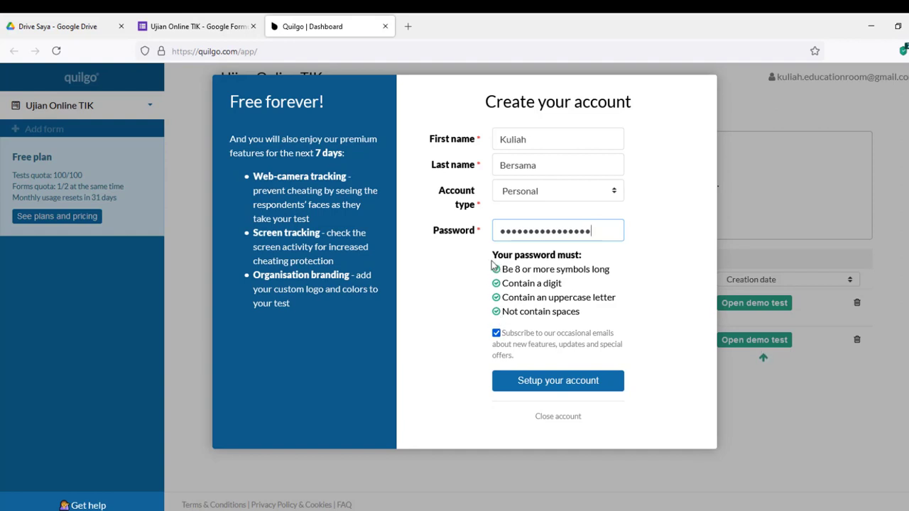
{"action": "left_click", "coordinate": [568, 391]}
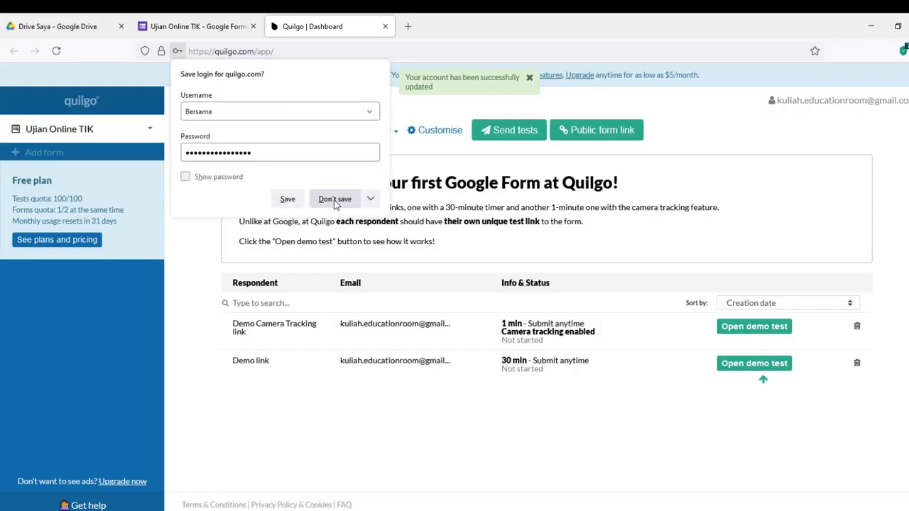
Decline saving the Quilgo login, confirm the add-on in Google Forms, then return to the Quilgo dashboard.
{"action": "left_click", "coordinate": [332, 200]}
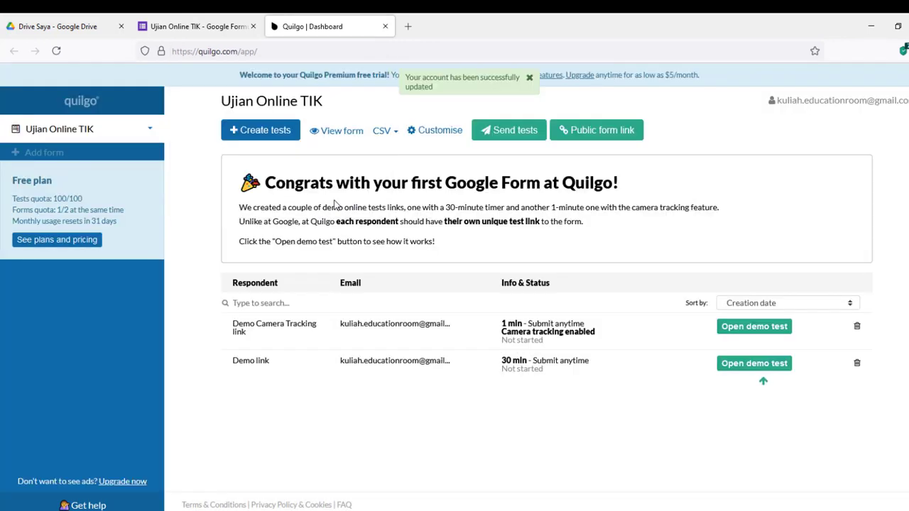
{"action": "left_click", "coordinate": [130, 132]}
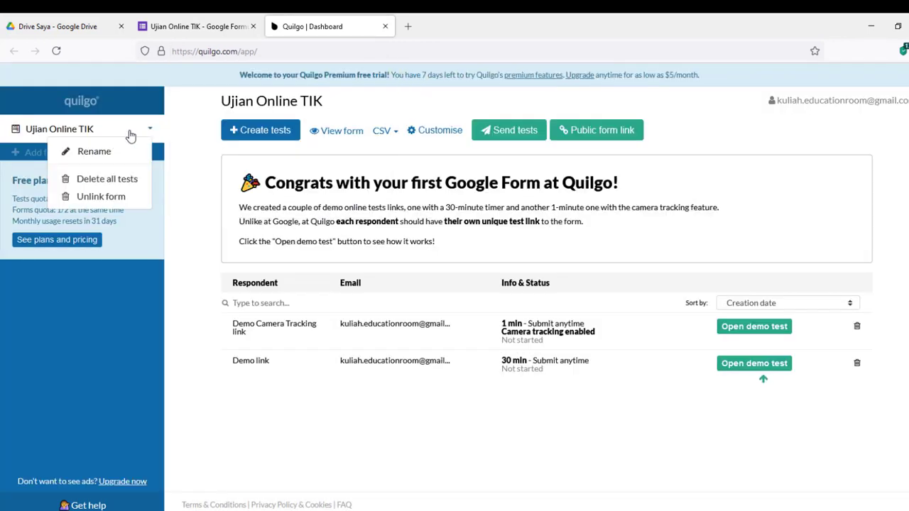
{"action": "left_click", "coordinate": [193, 183]}
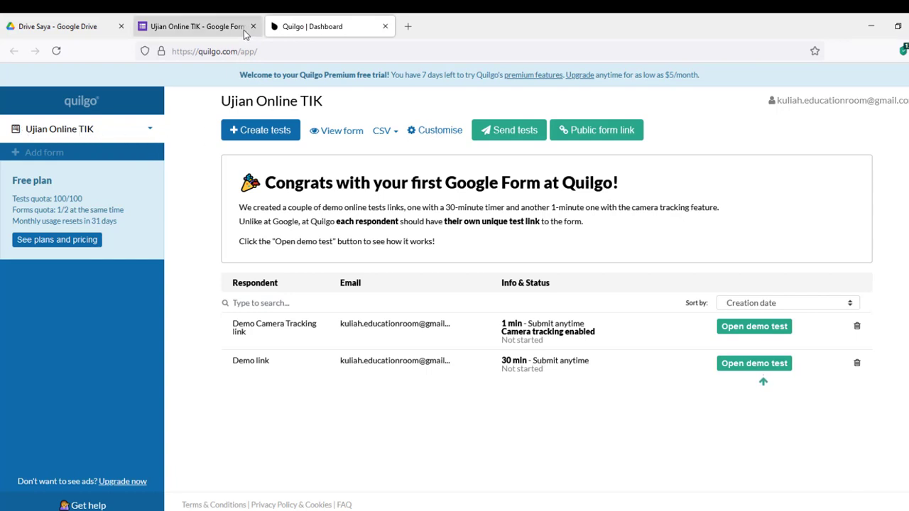
{"action": "left_click", "coordinate": [198, 26]}
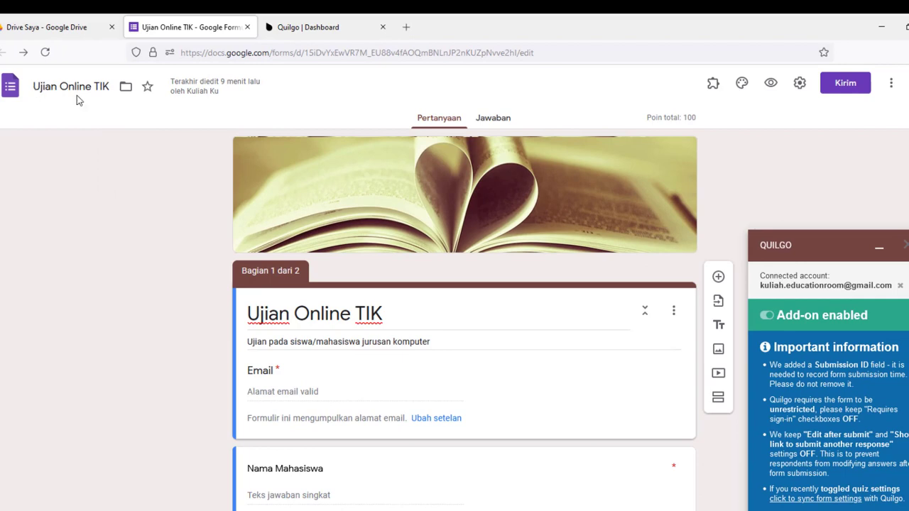
{"action": "left_click", "coordinate": [317, 29]}
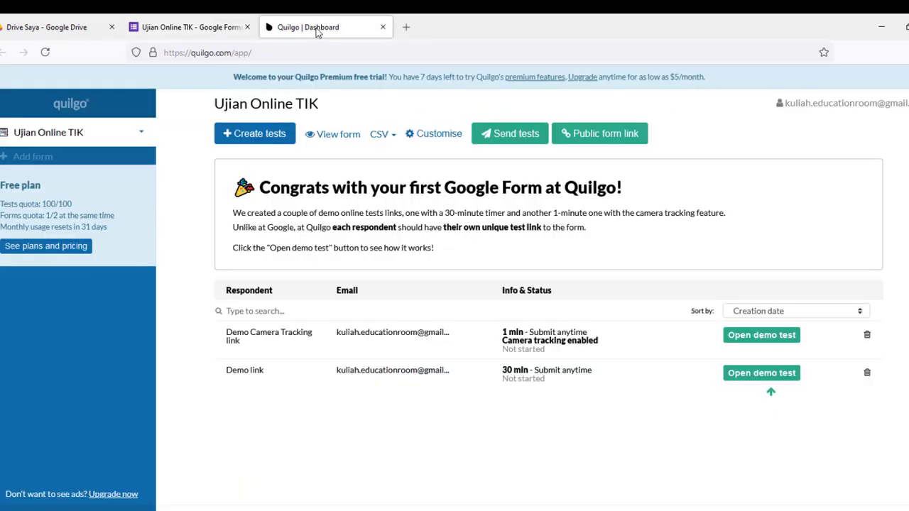
Reload the Ujian Online TIK dashboard from its sidebar entry.
{"action": "left_click", "coordinate": [53, 135]}
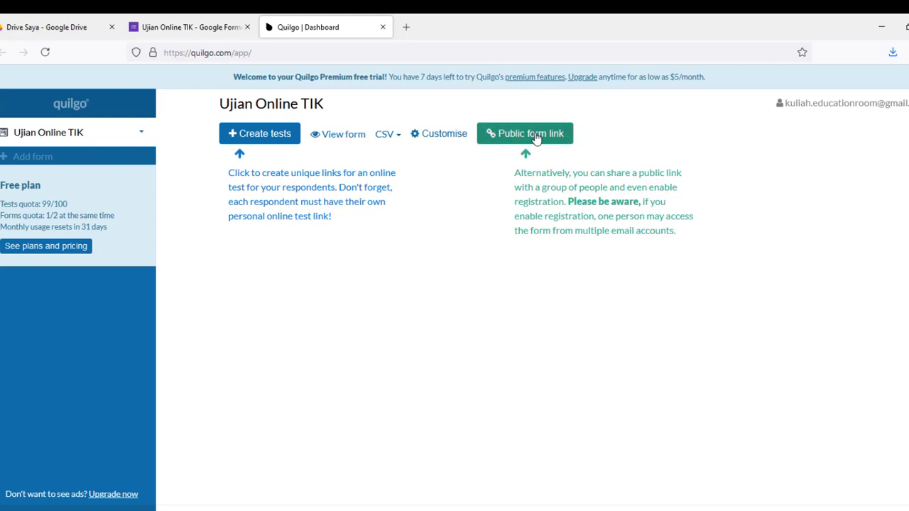
Open the Ujian Online TIK public form link dialog and copy its URL.
{"action": "left_click", "coordinate": [536, 138]}
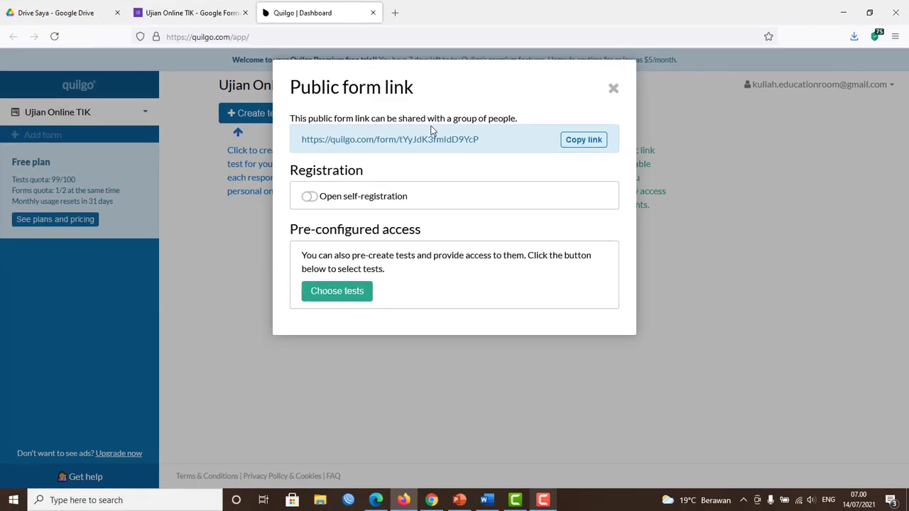
{"action": "left_click_drag", "start_coordinate": [493, 142], "coordinate": [301, 154]}
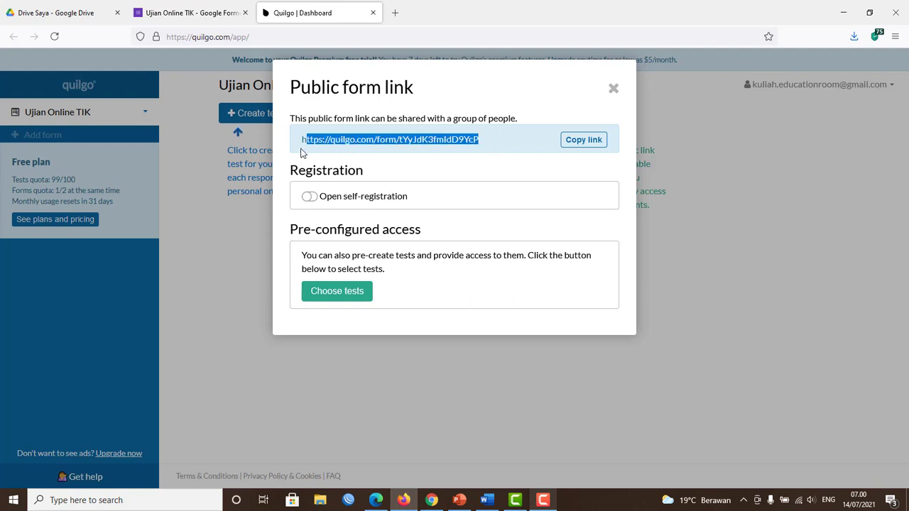
{"action": "left_click", "coordinate": [593, 141]}
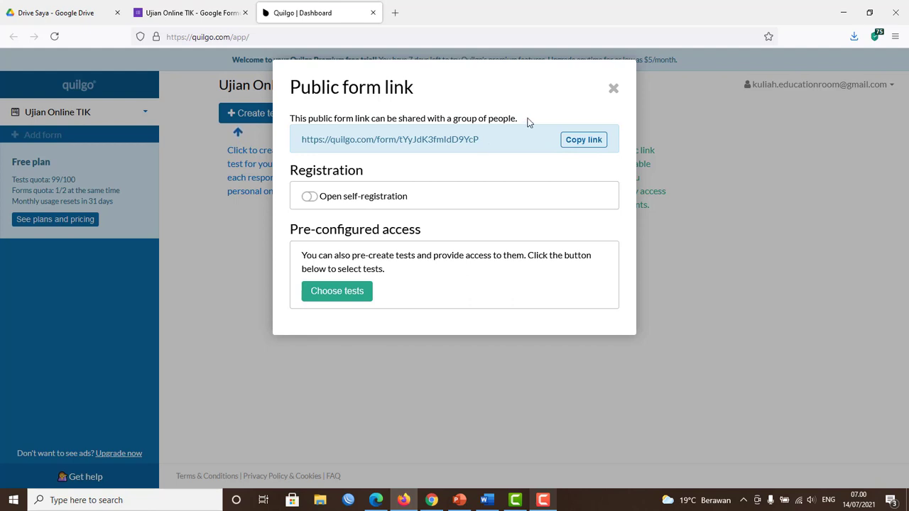
Load the copied public form link in a new Microsoft Edge tab.
{"action": "left_click", "coordinate": [376, 501]}
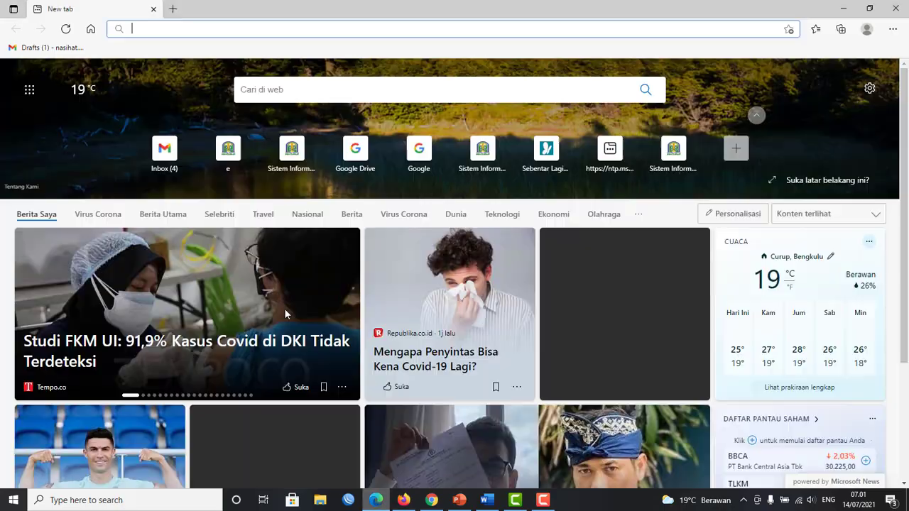
{"action": "right_click", "coordinate": [211, 29]}
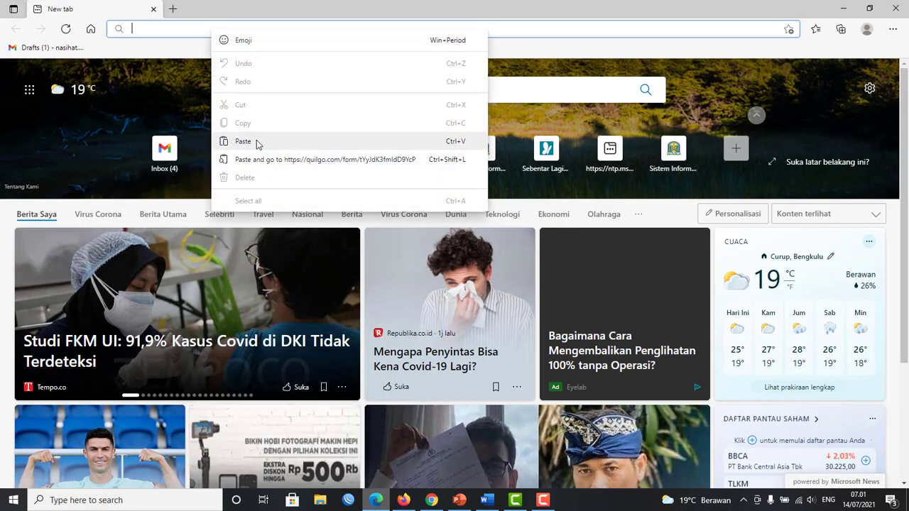
{"action": "left_click", "coordinate": [257, 141]}
{"action": "key", "text": "Return"}
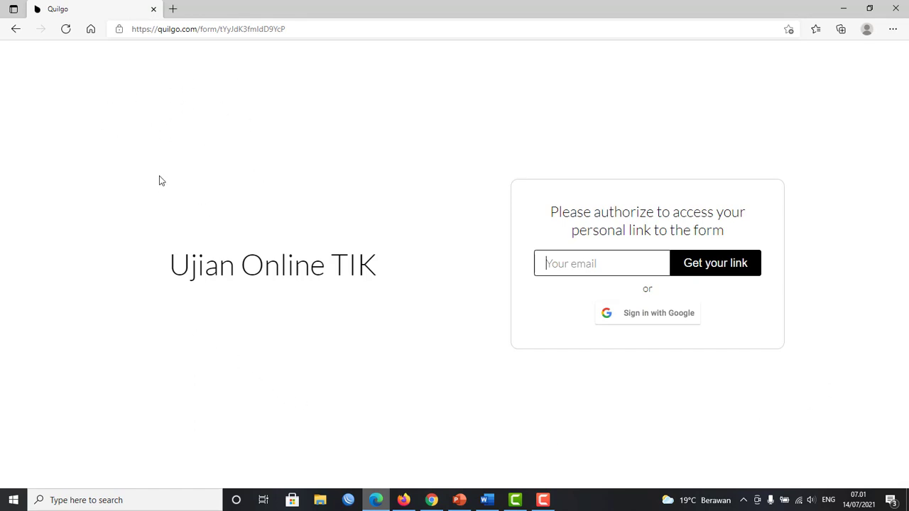
Request a personal link with a saved respondent email, which reports the email isn't registered.
{"action": "double_click", "coordinate": [173, 266]}
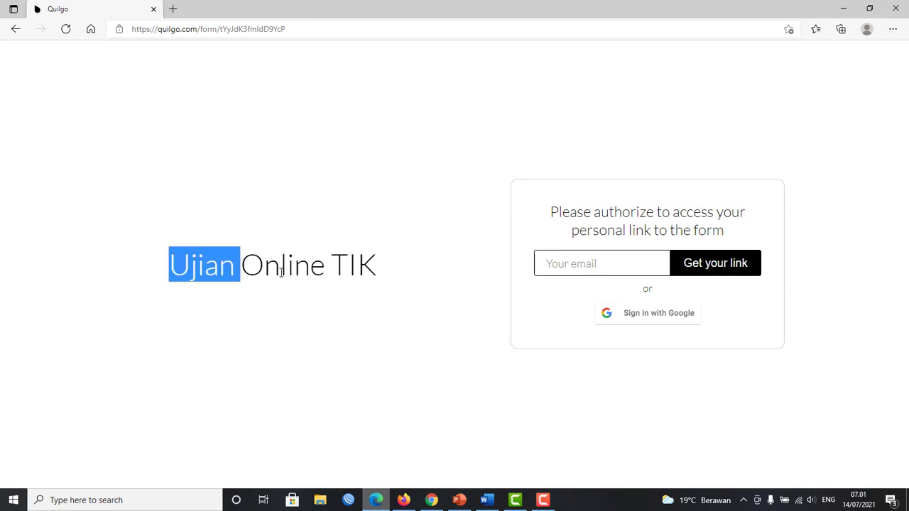
{"action": "left_click_drag", "start_coordinate": [281, 272], "coordinate": [378, 279]}
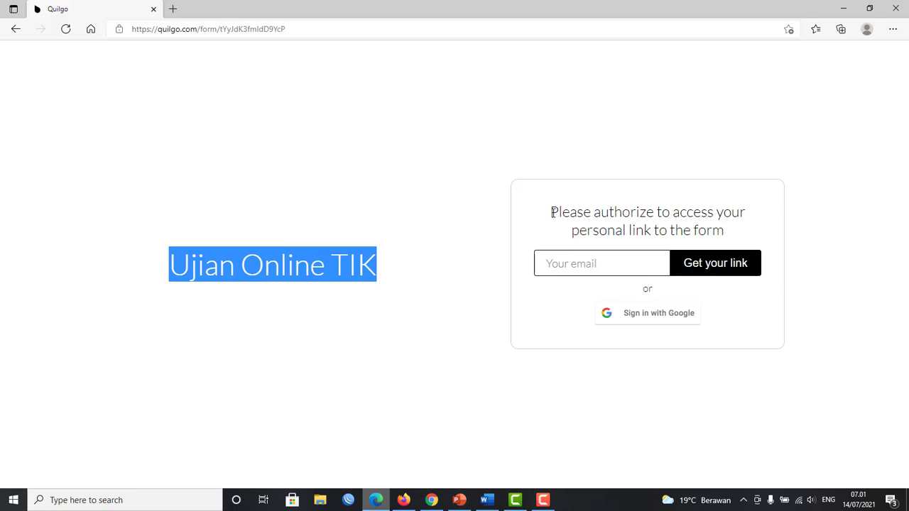
{"action": "left_click_drag", "start_coordinate": [553, 212], "coordinate": [689, 212]}
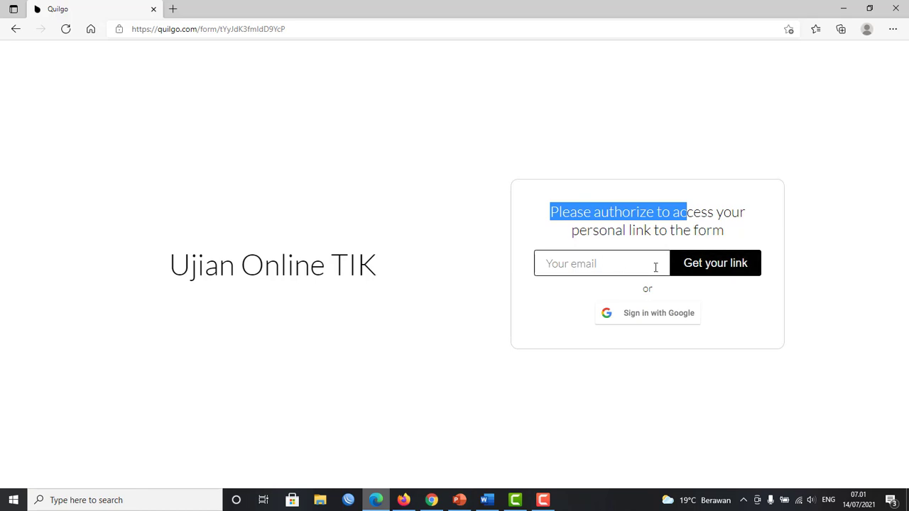
{"action": "left_click", "coordinate": [629, 264]}
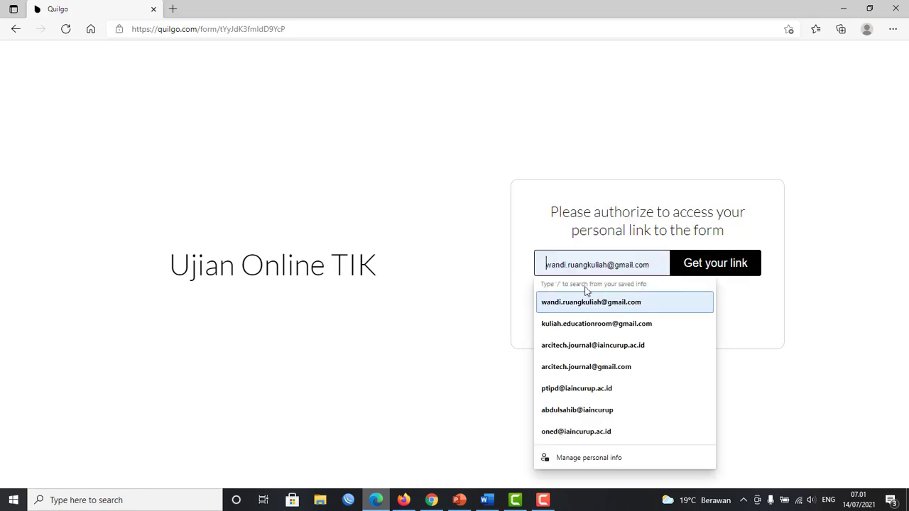
{"action": "left_click", "coordinate": [639, 303]}
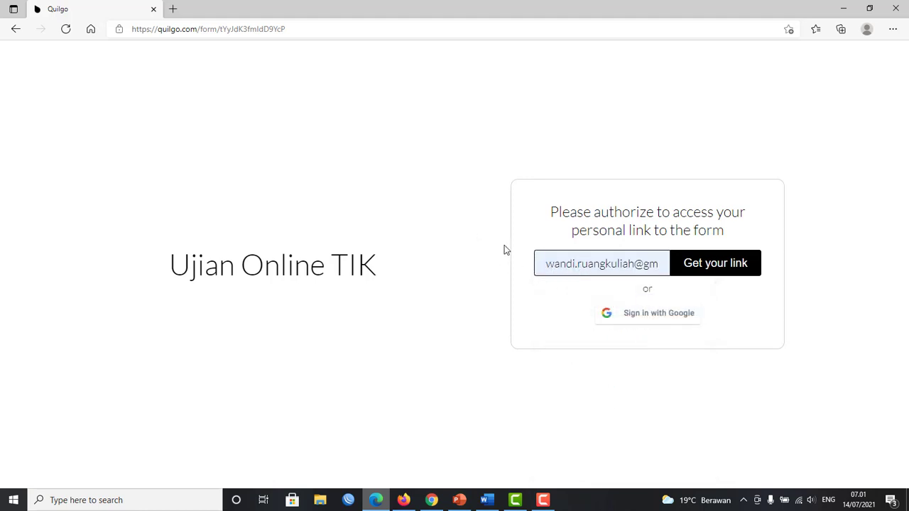
{"action": "left_click", "coordinate": [728, 264]}
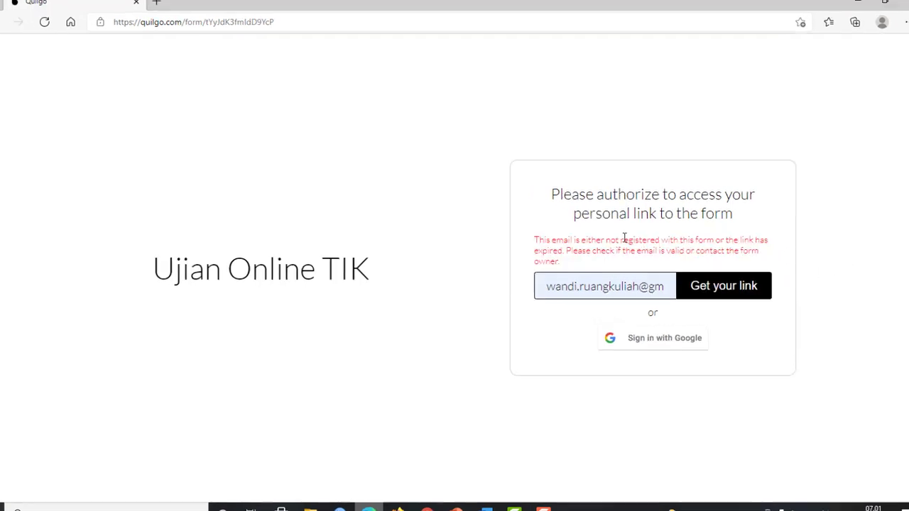
{"action": "left_click_drag", "start_coordinate": [546, 239], "coordinate": [635, 248]}
{"action": "left_click_drag", "start_coordinate": [673, 273], "coordinate": [695, 260]}
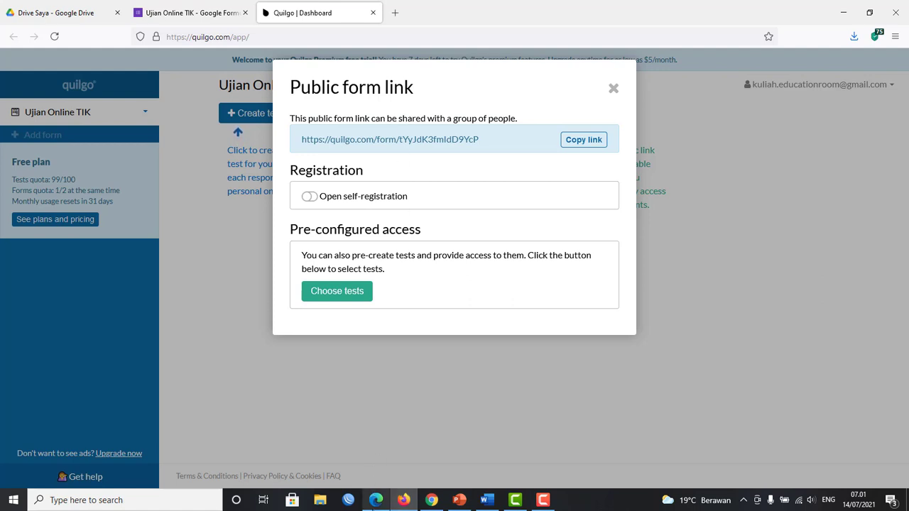
Review the not-registered error and entered email in Edge, then close Quilgo's Public form link dialog.
{"action": "left_click", "coordinate": [375, 502]}
{"action": "left_click", "coordinate": [593, 236]}
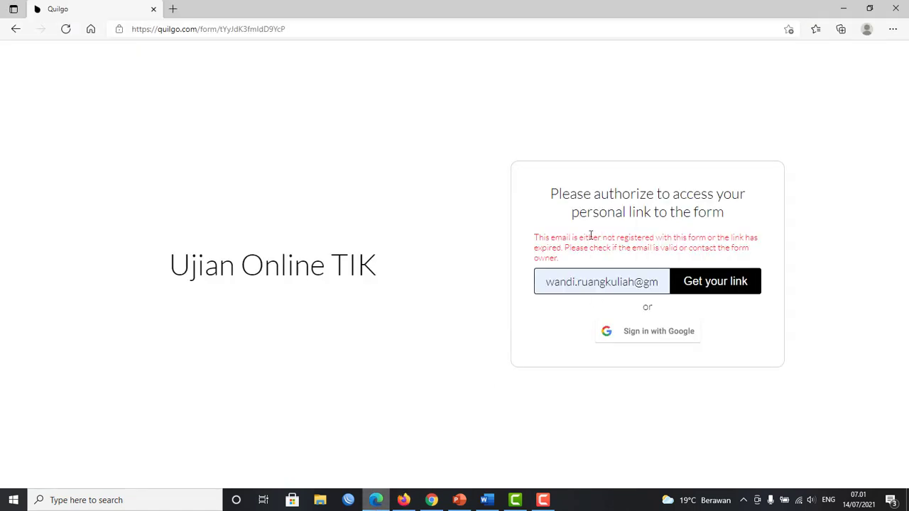
{"action": "left_click_drag", "start_coordinate": [531, 243], "coordinate": [587, 262]}
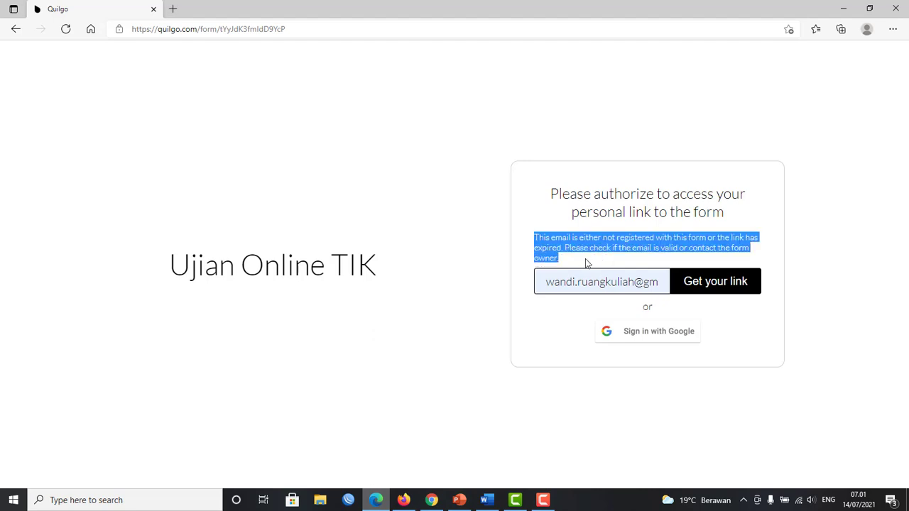
{"action": "left_click", "coordinate": [668, 245]}
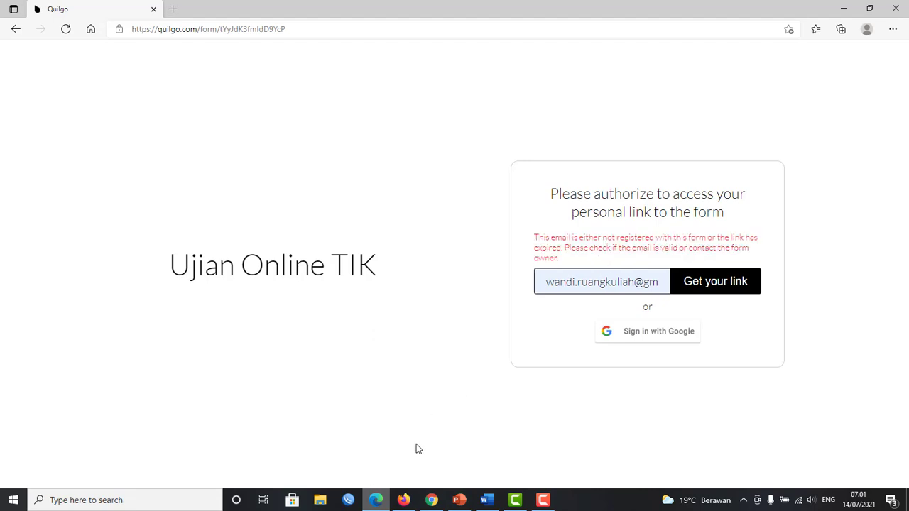
{"action": "left_click", "coordinate": [404, 500]}
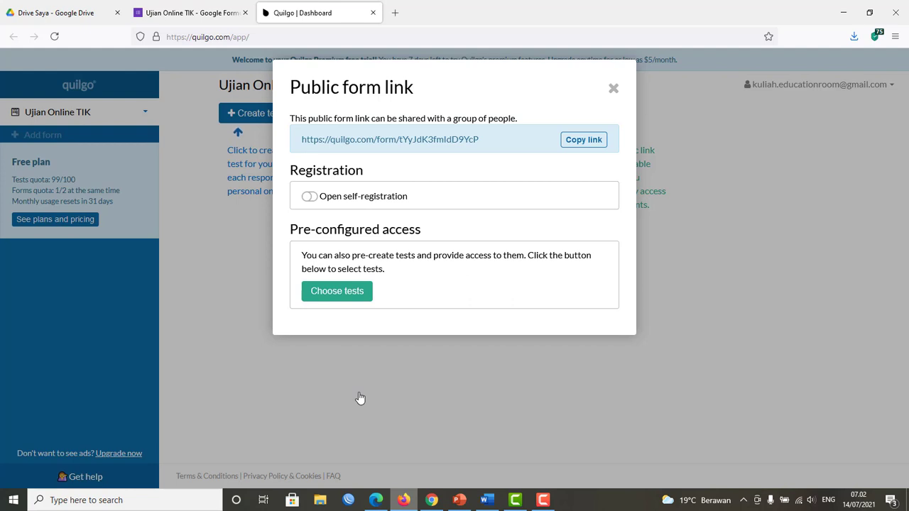
{"action": "left_click", "coordinate": [377, 501]}
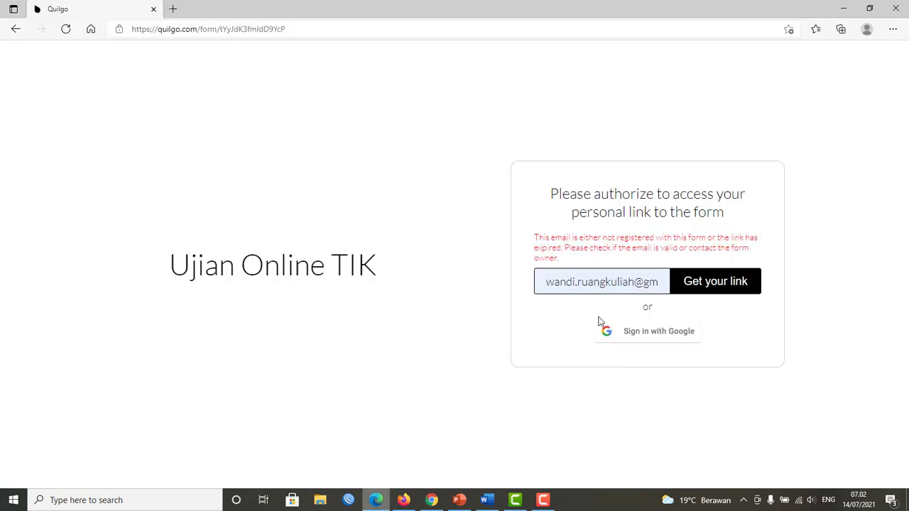
{"action": "triple_click", "coordinate": [556, 283]}
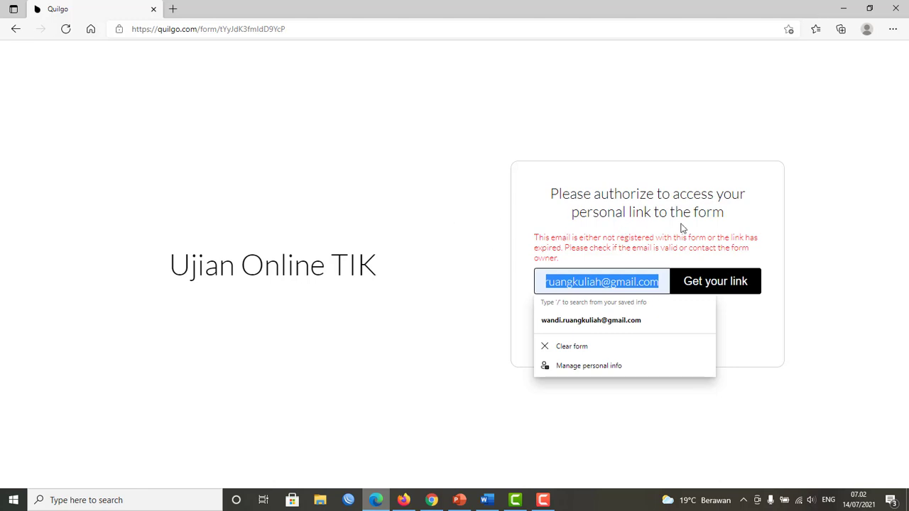
{"action": "key", "text": "End"}
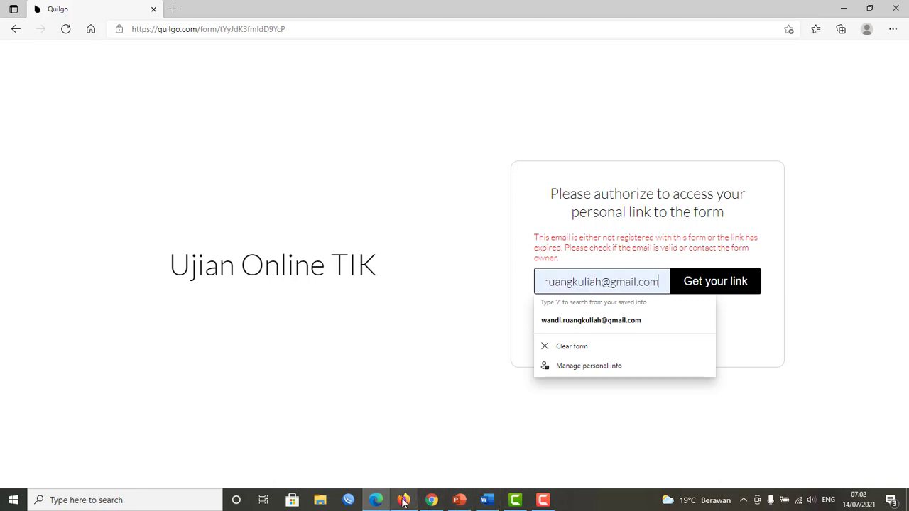
{"action": "left_click", "coordinate": [403, 500]}
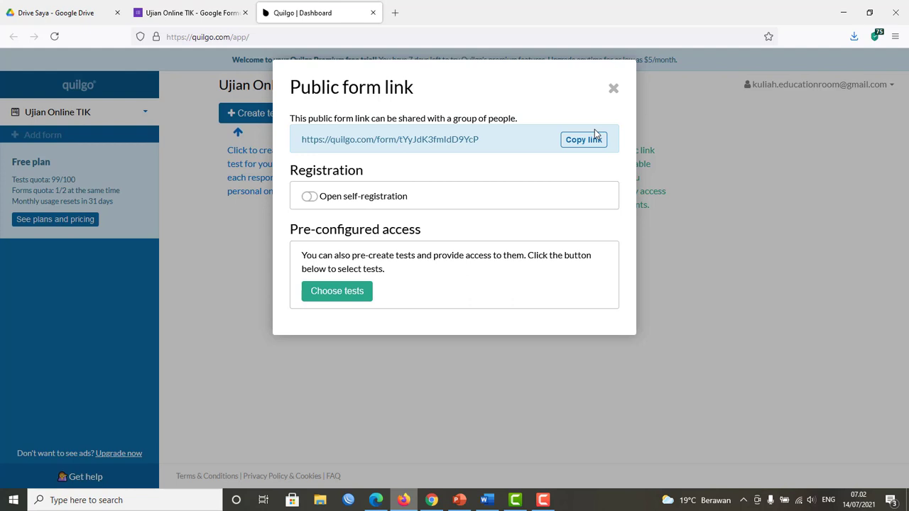
{"action": "left_click", "coordinate": [612, 90]}
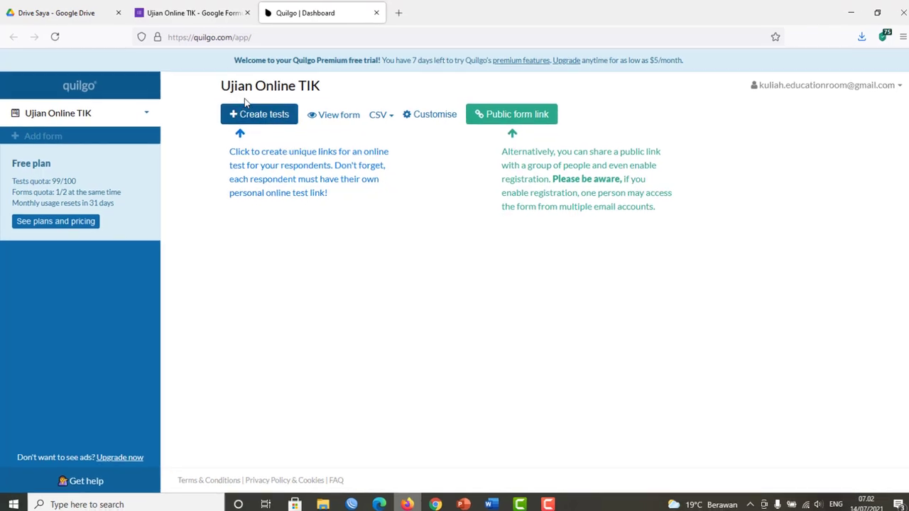
In Create tests, add two respondent email addresses, removing the mistyped entry.
{"action": "left_click", "coordinate": [325, 144]}
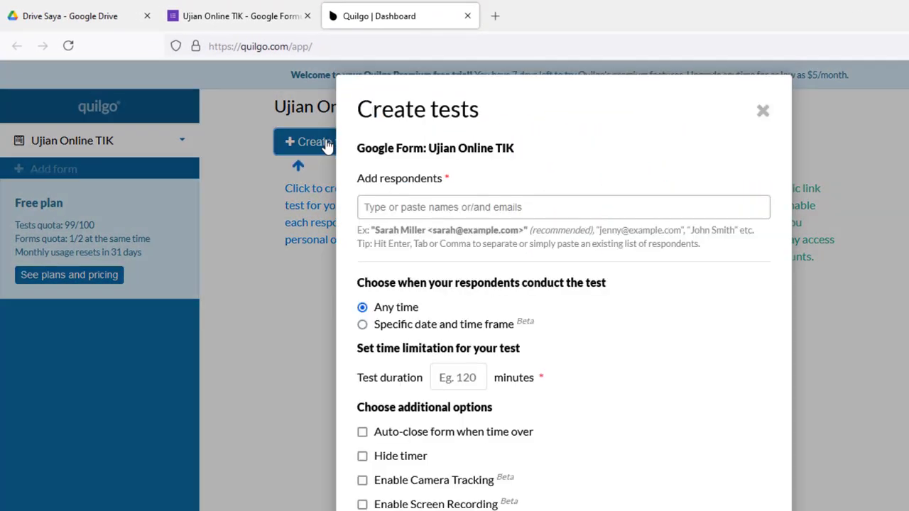
{"action": "left_click", "coordinate": [460, 208]}
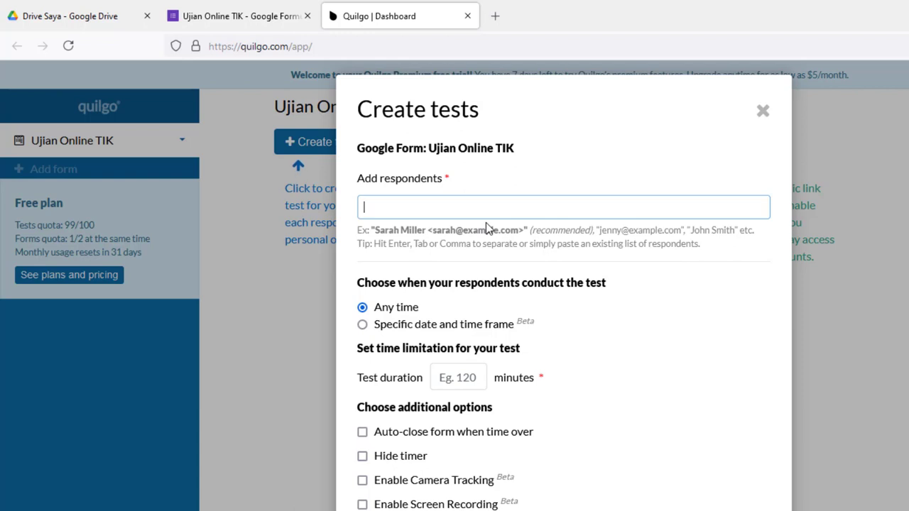
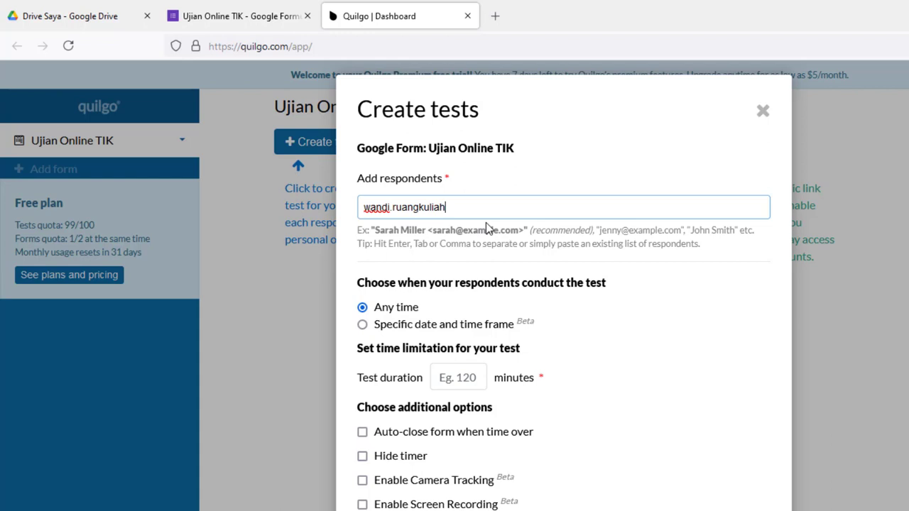
{"action": "key", "text": "Return"}
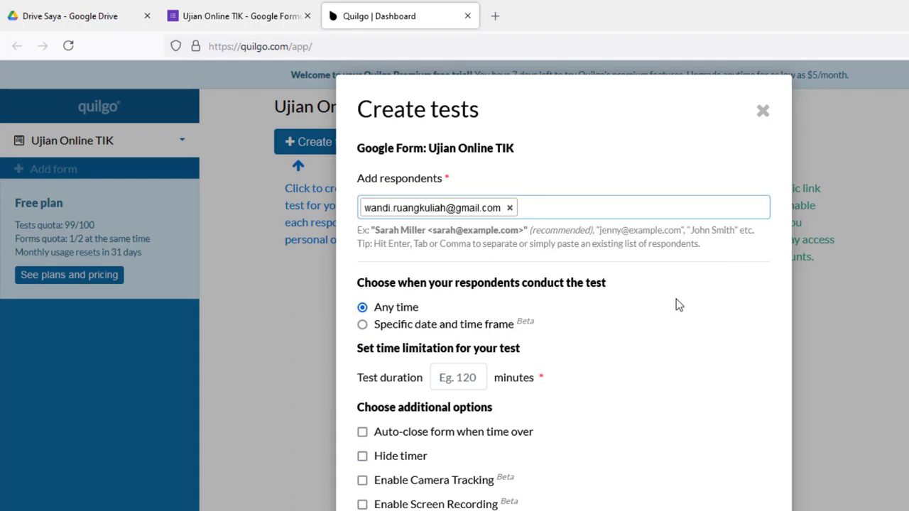
{"action": "left_click", "coordinate": [510, 208]}
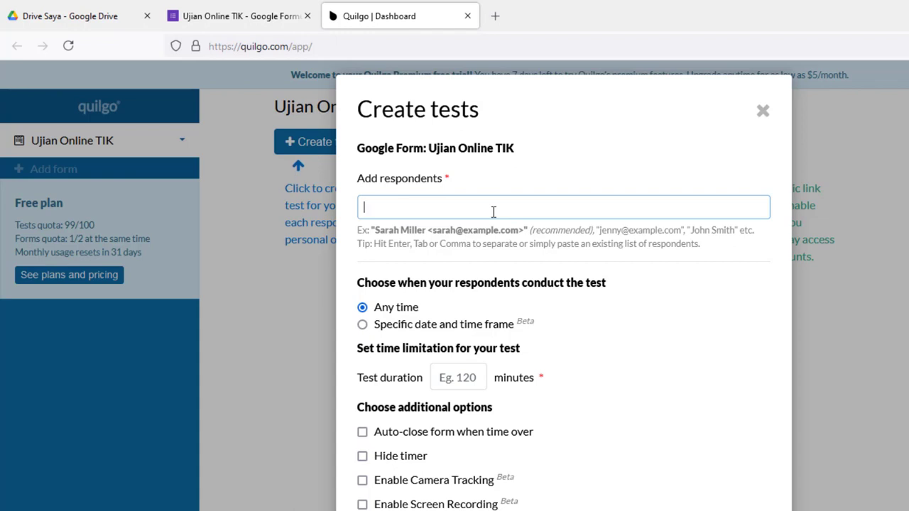
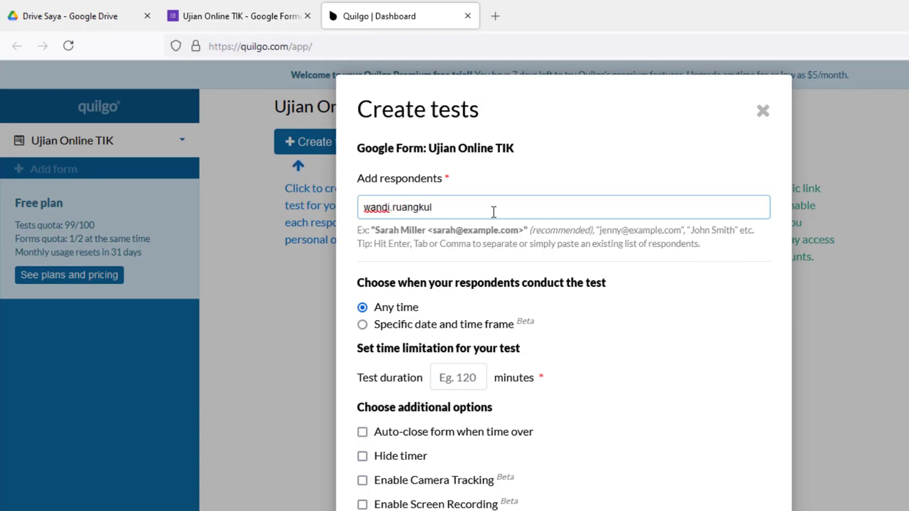
{"action": "key", "text": "Return"}
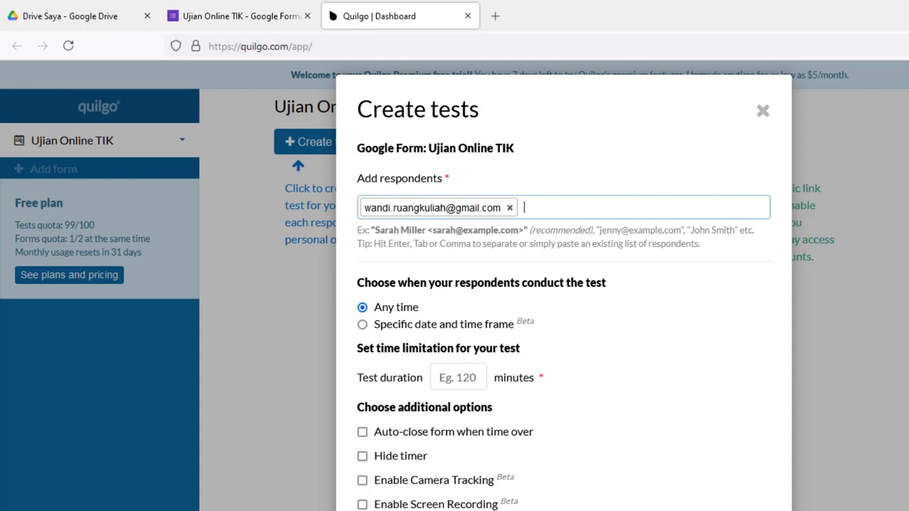
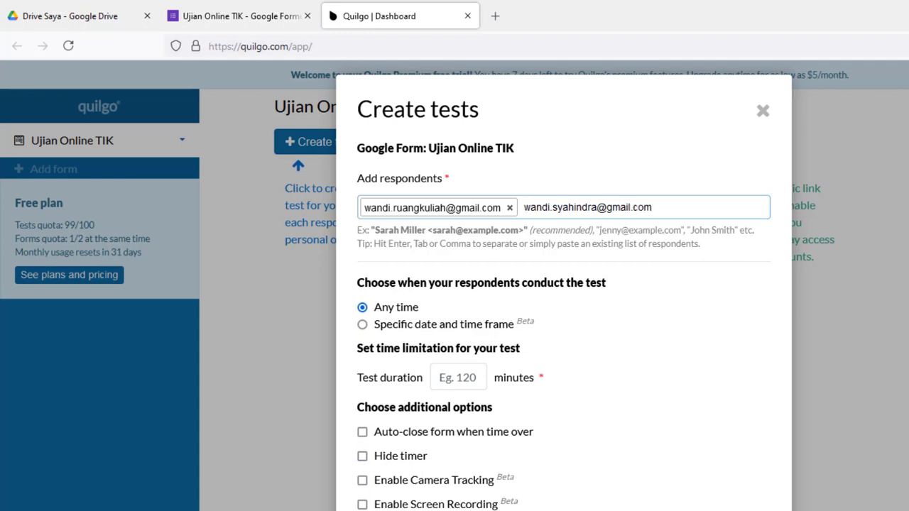
{"action": "key", "text": "Return"}
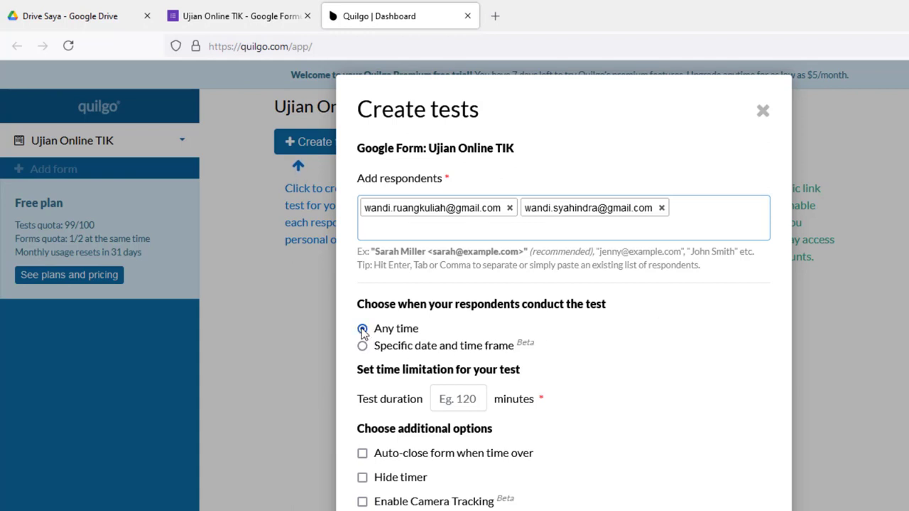
Set a 2-minute test duration, enable auto-close when time is over, and allow viewing quiz score and results.
{"action": "left_click", "coordinate": [453, 402]}
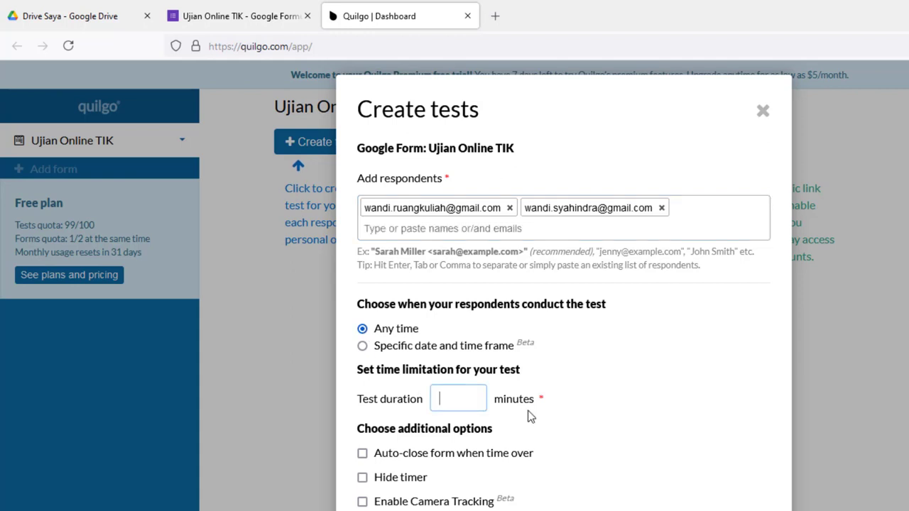
{"action": "type", "text": "2"}
{"action": "scroll", "coordinate": [509, 458], "scroll_direction": "down", "scroll_amount": 1}
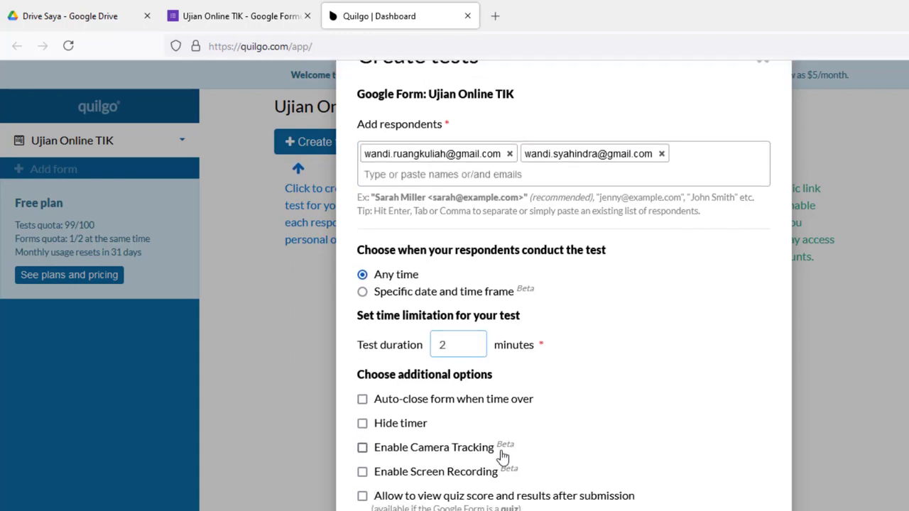
{"action": "left_click", "coordinate": [363, 399]}
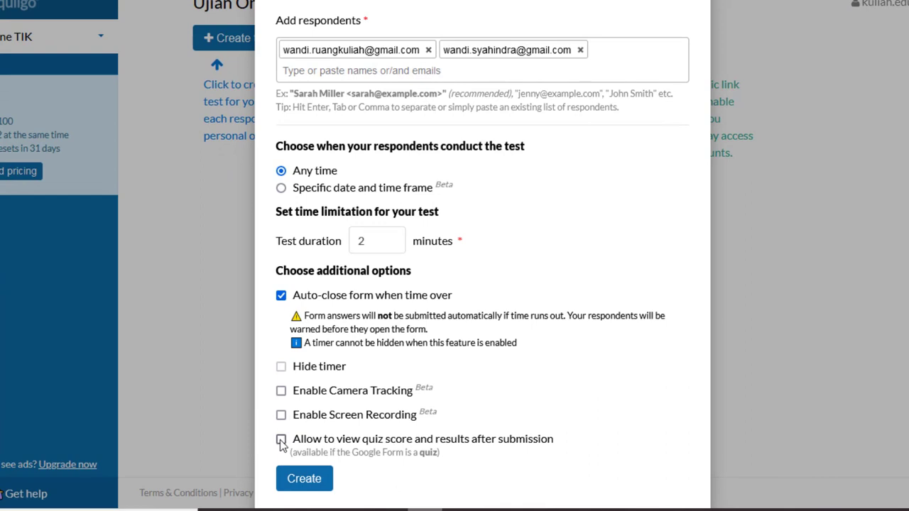
{"action": "left_click", "coordinate": [281, 439]}
Create the tests for both respondents, then copy the form's public link again and return to Edge.
{"action": "left_click", "coordinate": [305, 479]}
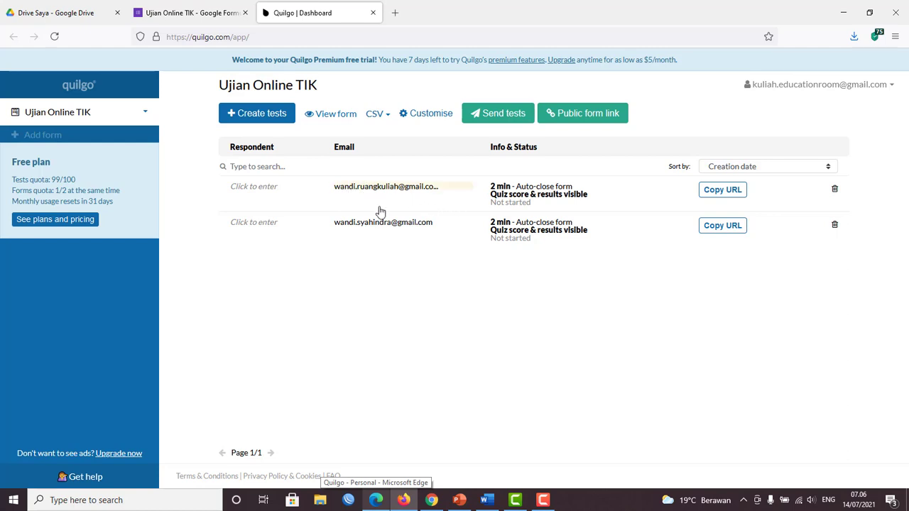
{"action": "left_click", "coordinate": [583, 115]}
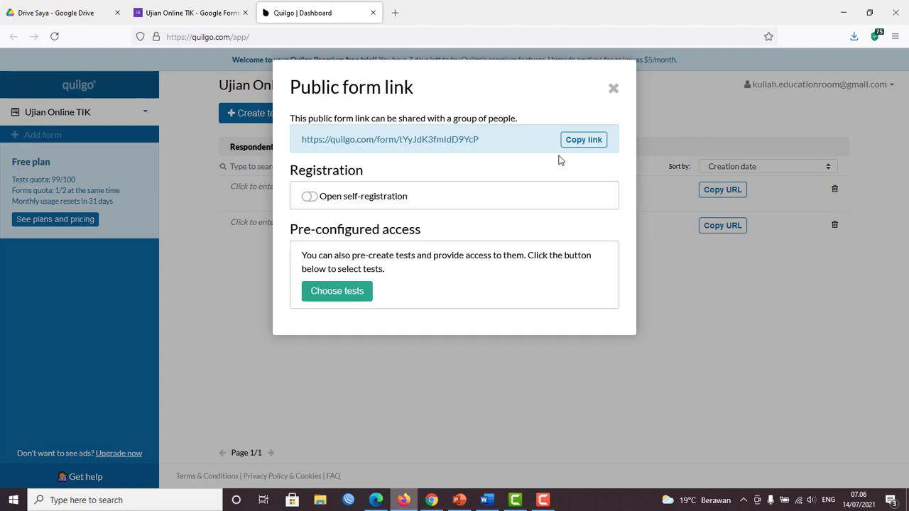
{"action": "left_click", "coordinate": [596, 140]}
{"action": "left_click", "coordinate": [614, 89]}
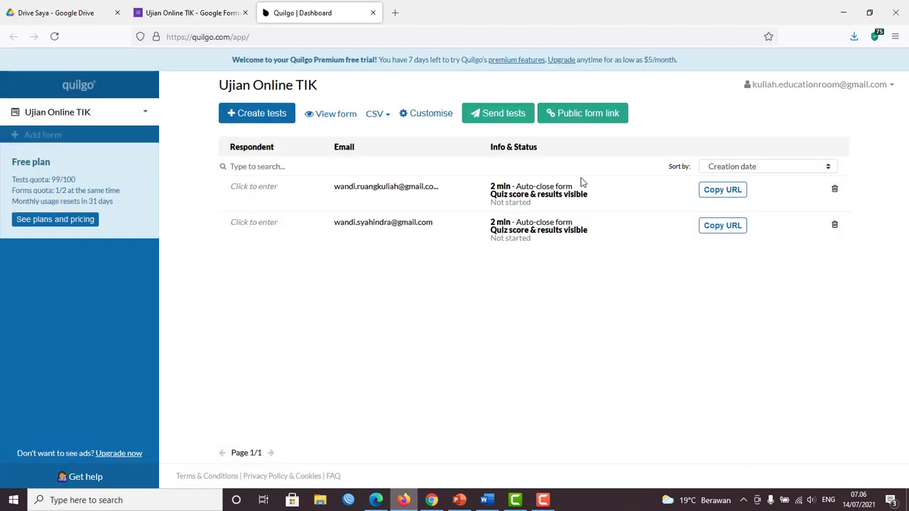
{"action": "left_click", "coordinate": [376, 500]}
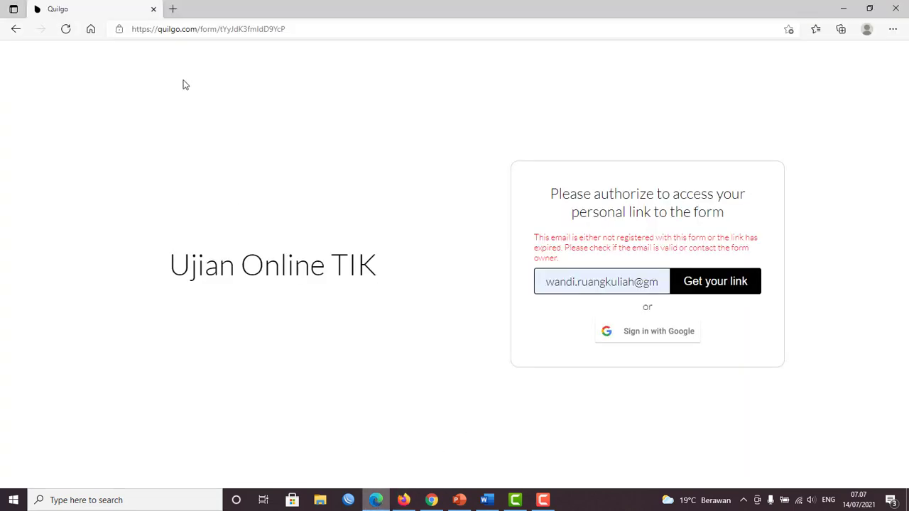
Load the copied public form link in a fresh Edge tab, closing the old one.
{"action": "left_click", "coordinate": [173, 10]}
{"action": "left_click", "coordinate": [154, 9]}
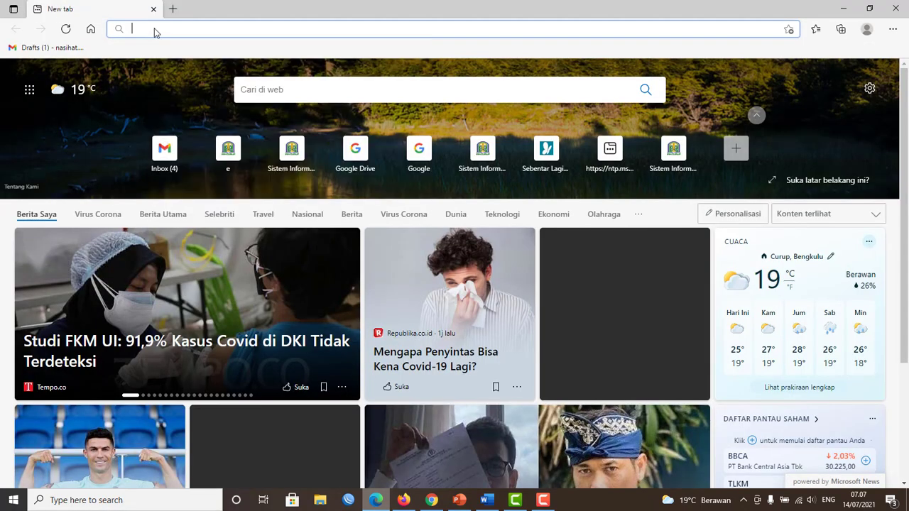
{"action": "right_click", "coordinate": [154, 29]}
{"action": "left_click", "coordinate": [205, 140]}
{"action": "key", "text": "Return"}
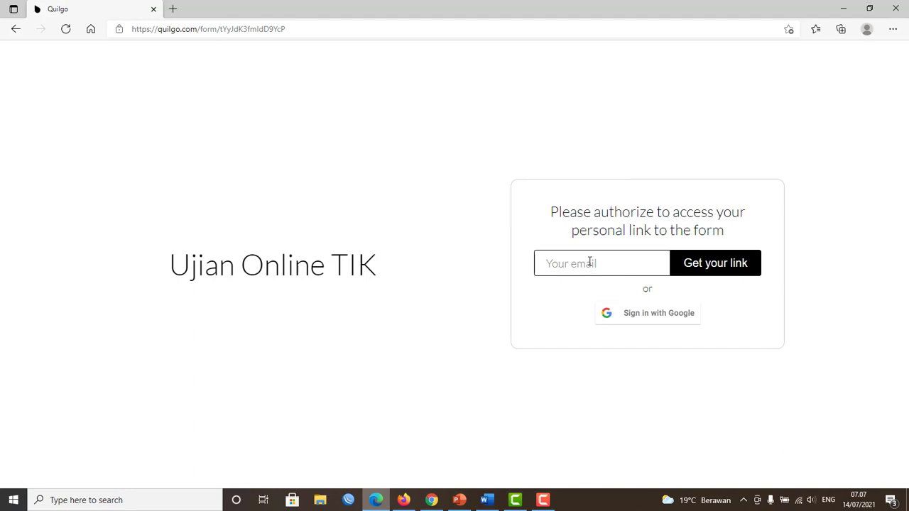
Submit the saved respondent email to have the personal test link emailed.
{"action": "left_click", "coordinate": [590, 263]}
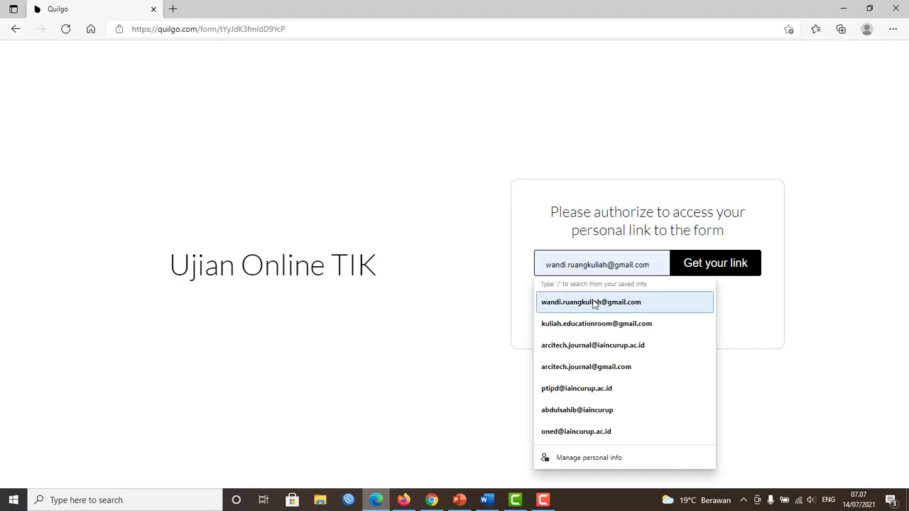
{"action": "left_click", "coordinate": [594, 303]}
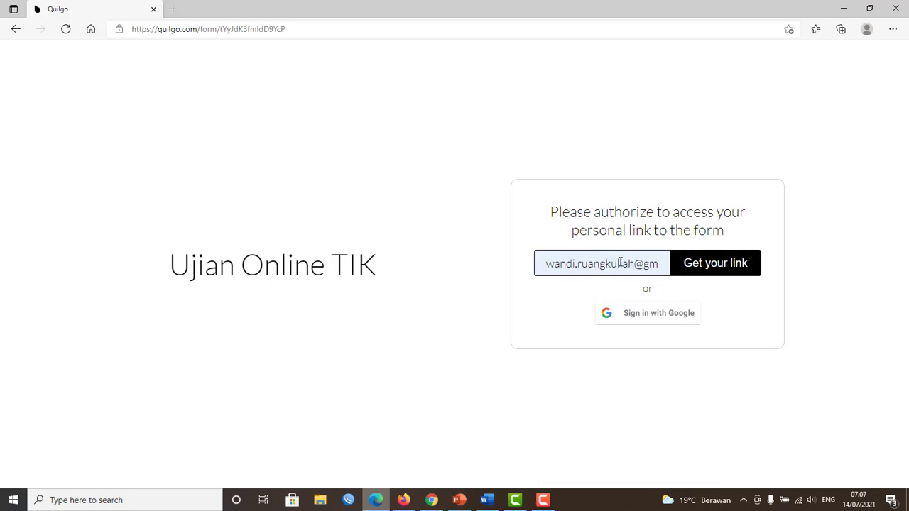
{"action": "left_click", "coordinate": [714, 264]}
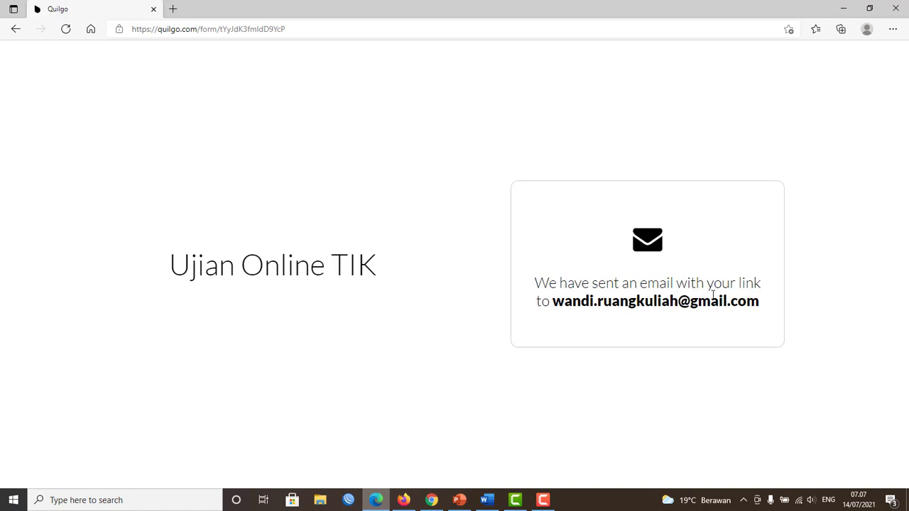
{"action": "left_click_drag", "start_coordinate": [562, 304], "coordinate": [782, 311]}
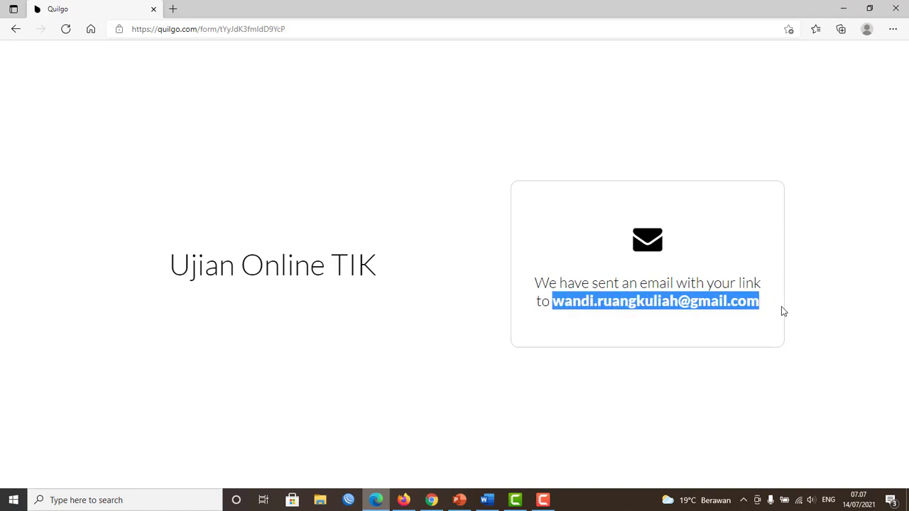
Go to Gmail, open Quilgo's Ujian Online TIK email and follow its personal test link.
{"action": "left_click", "coordinate": [173, 9]}
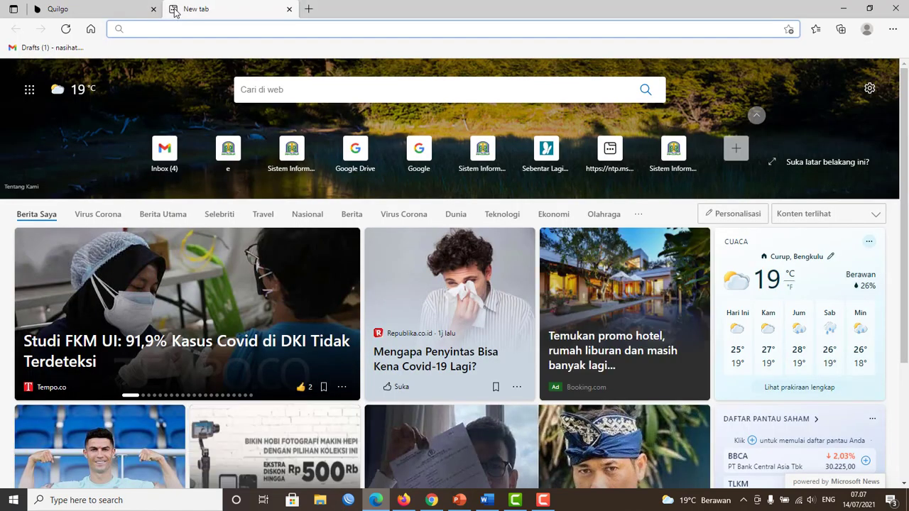
{"action": "type", "text": "gmail.com"}
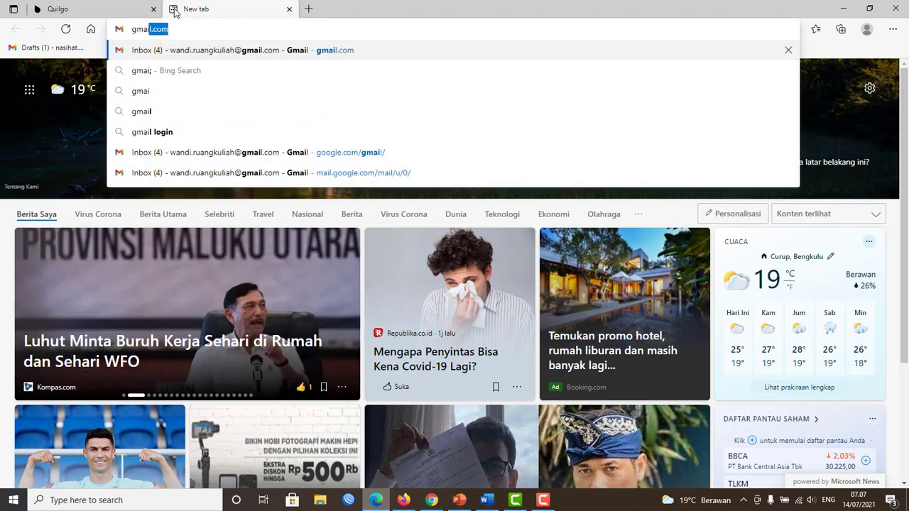
{"action": "key", "text": "Return"}
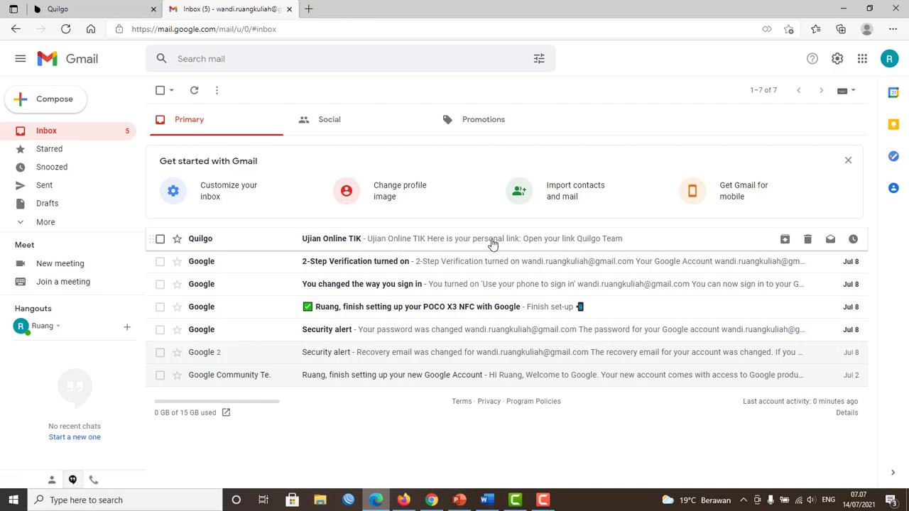
{"action": "left_click", "coordinate": [491, 241]}
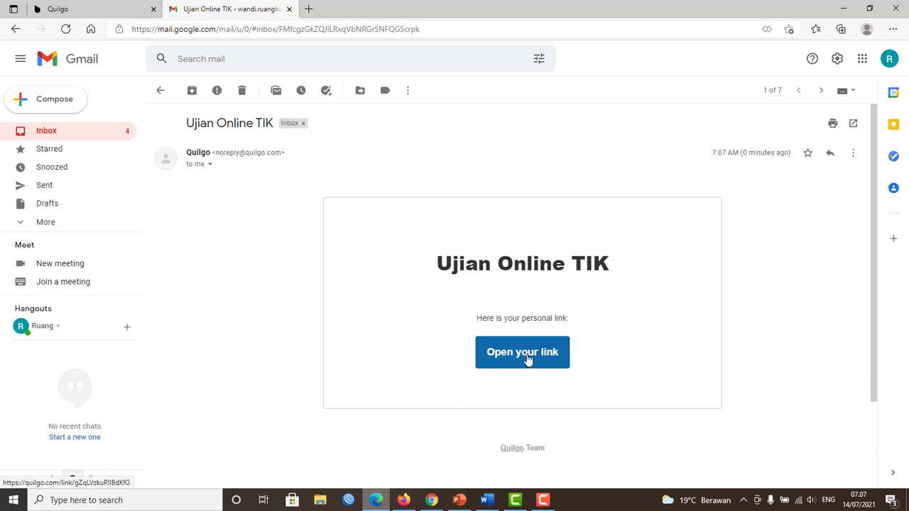
{"action": "left_click", "coordinate": [528, 360]}
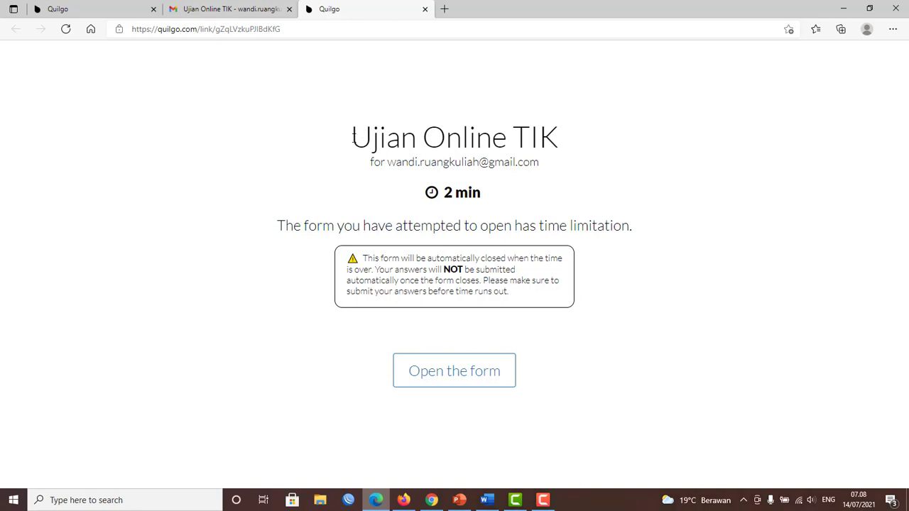
{"action": "left_click_drag", "start_coordinate": [353, 137], "coordinate": [587, 142]}
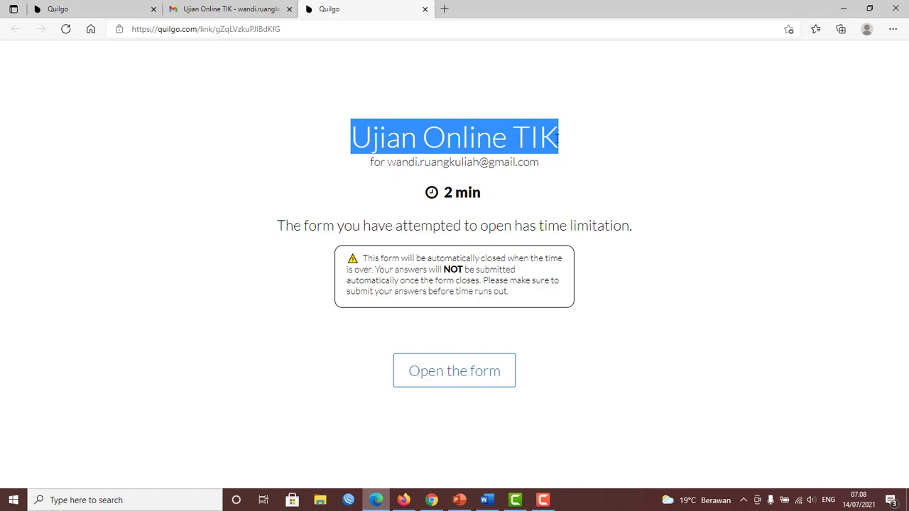
{"action": "left_click_drag", "start_coordinate": [390, 163], "coordinate": [548, 168]}
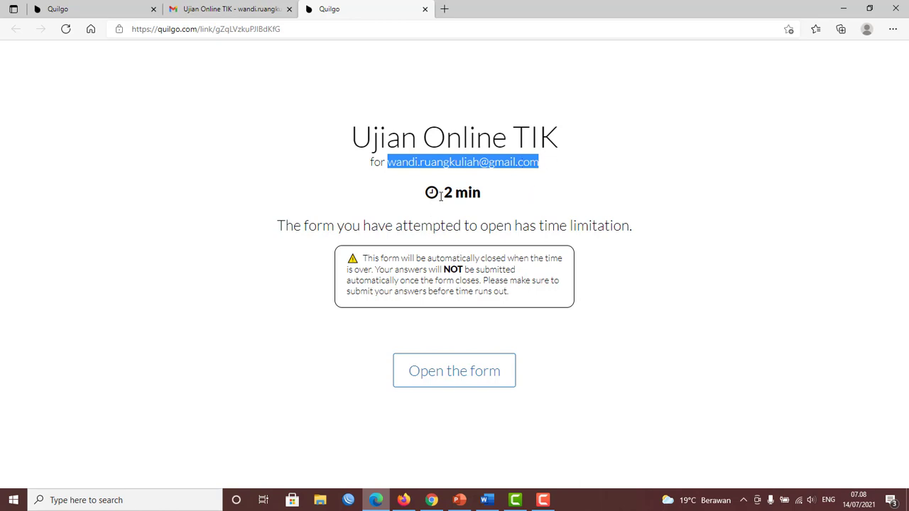
{"action": "left_click_drag", "start_coordinate": [445, 193], "coordinate": [480, 192]}
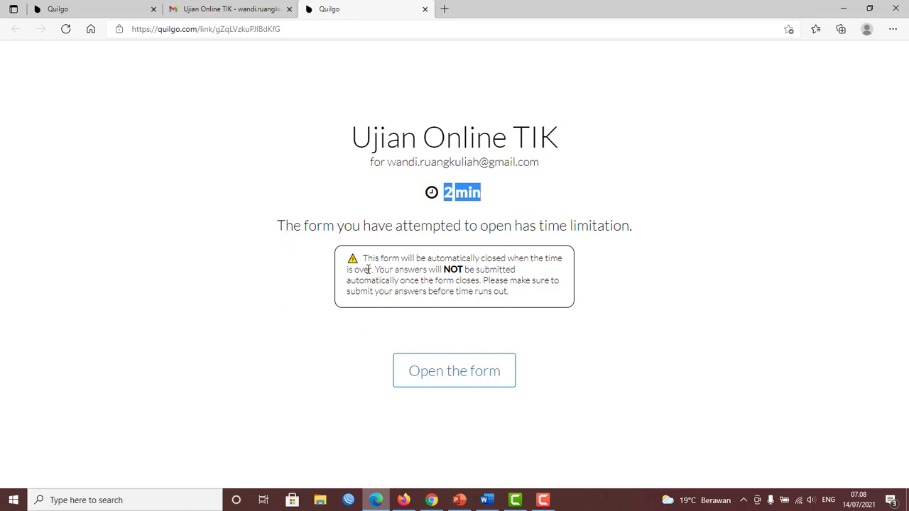
{"action": "left_click_drag", "start_coordinate": [363, 256], "coordinate": [543, 303]}
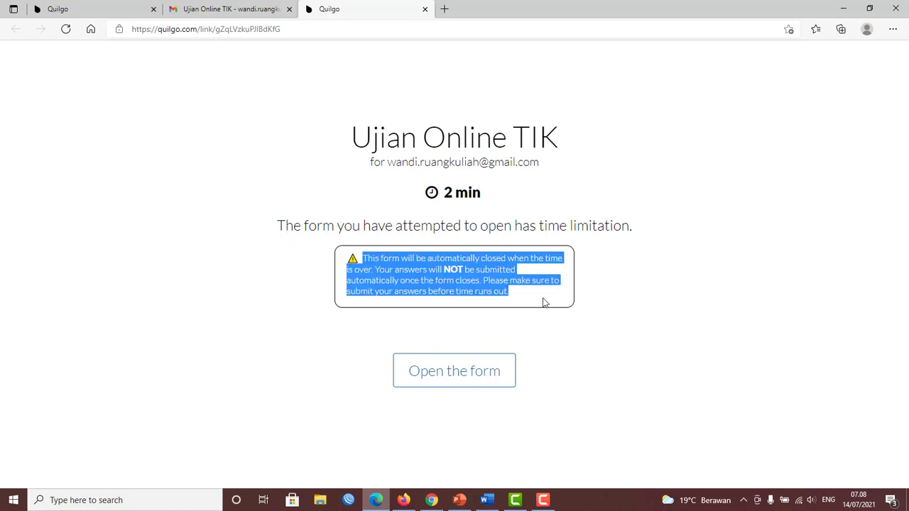
{"action": "left_click", "coordinate": [625, 264]}
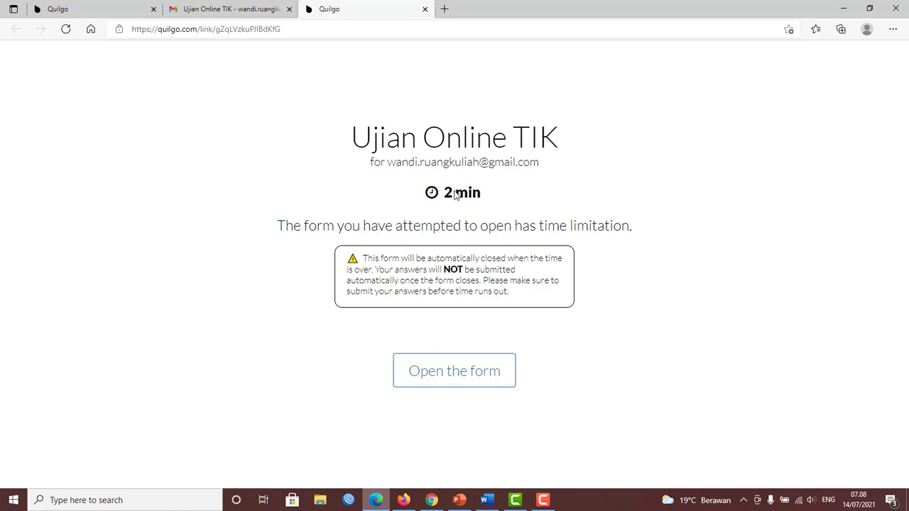
{"action": "left_click_drag", "start_coordinate": [443, 193], "coordinate": [487, 196]}
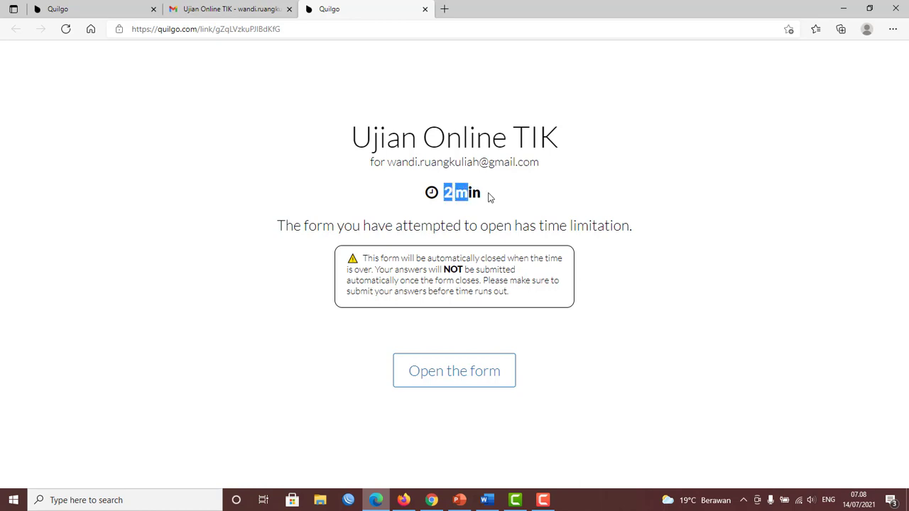
{"action": "left_click", "coordinate": [605, 344]}
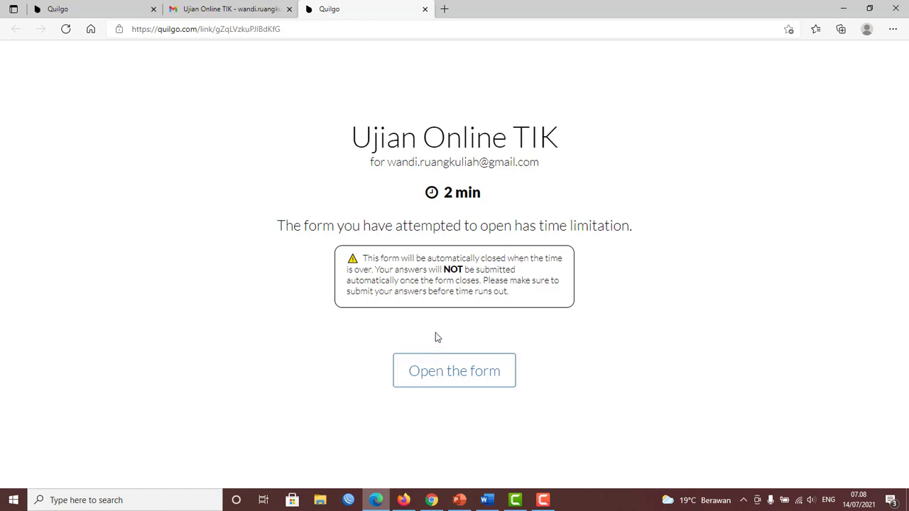
Start the timed form and fill the Email field with the saved address.
{"action": "left_click", "coordinate": [454, 378]}
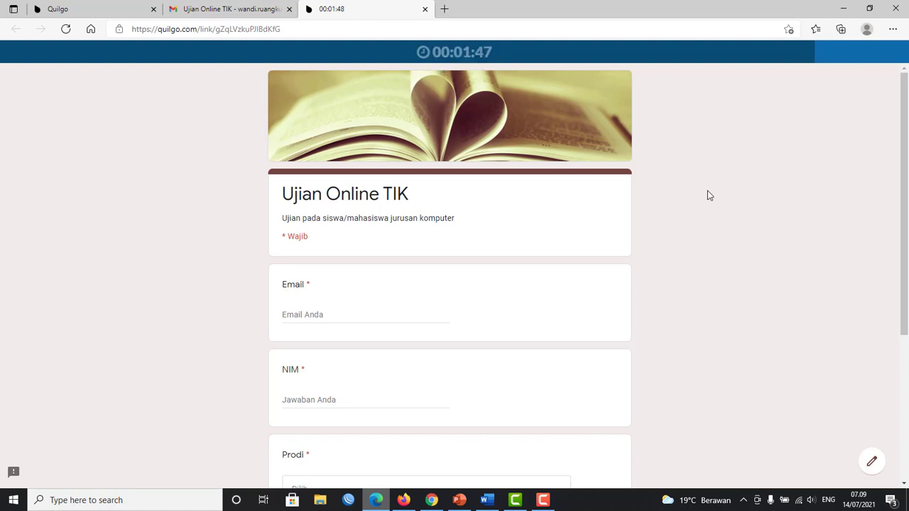
{"action": "left_click", "coordinate": [338, 313]}
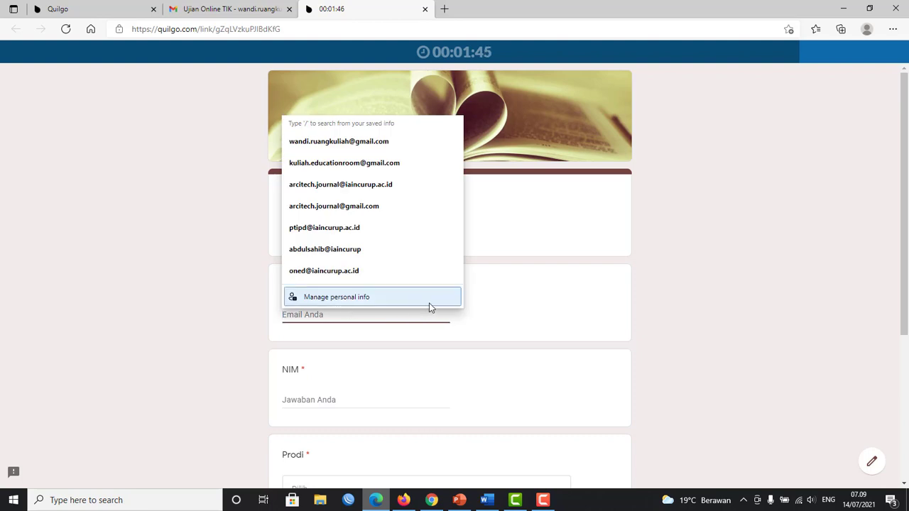
{"action": "left_click", "coordinate": [398, 146]}
{"action": "scroll", "coordinate": [409, 298], "scroll_direction": "down", "scroll_amount": 3}
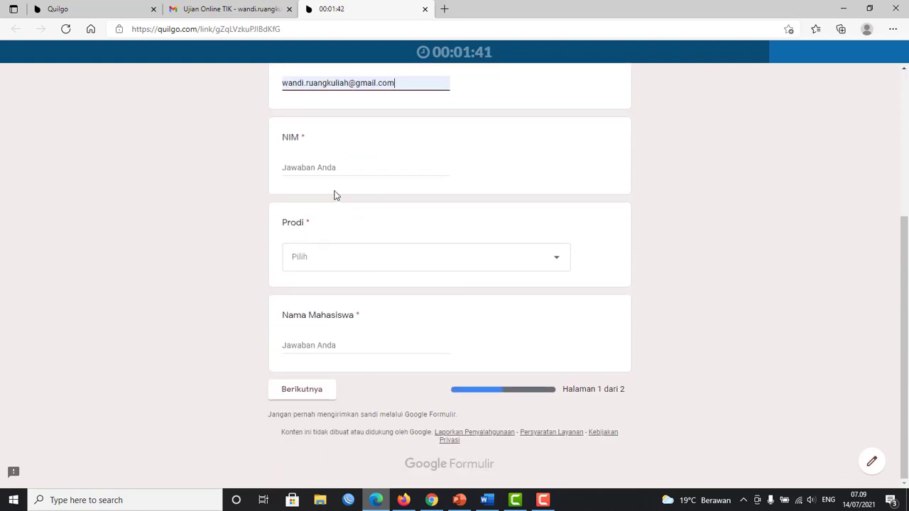
{"action": "scroll", "coordinate": [409, 299], "scroll_direction": "up", "scroll_amount": 3}
Enter the student's NIM and choose Tadris Pendidikan Bahasa Inggris as Prodi.
{"action": "left_click", "coordinate": [410, 337]}
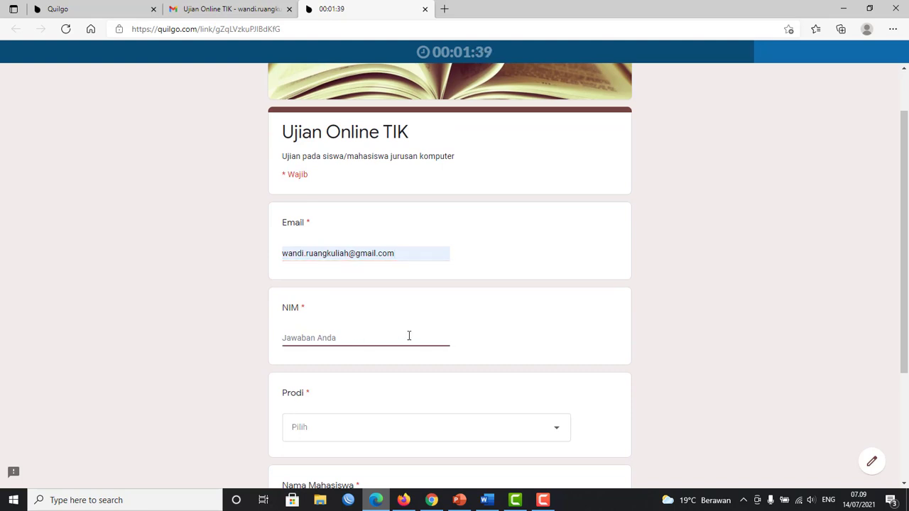
{"action": "type", "text": "21222334455"}
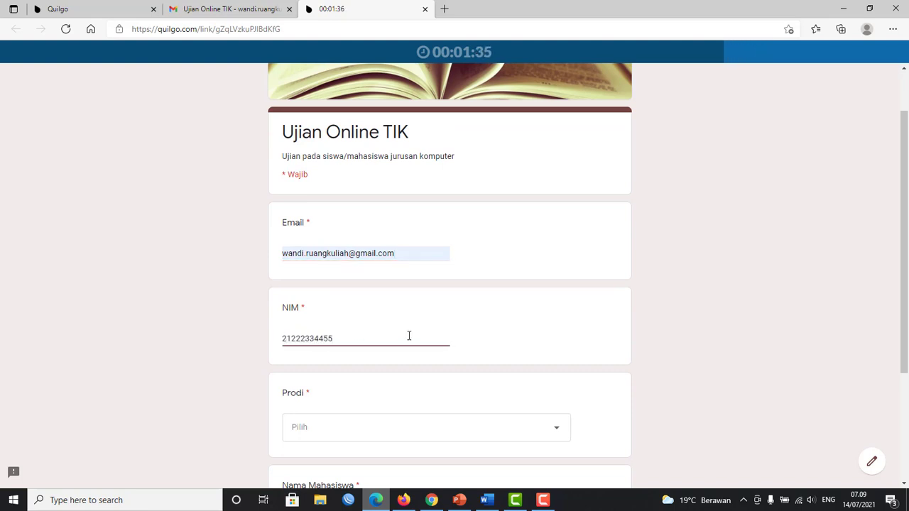
{"action": "scroll", "coordinate": [405, 327], "scroll_direction": "down", "scroll_amount": 2}
{"action": "left_click", "coordinate": [399, 348]}
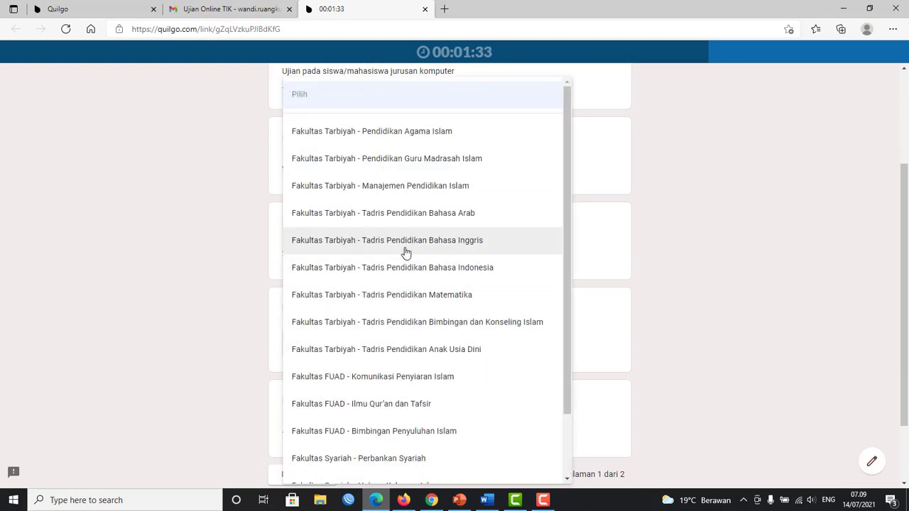
{"action": "left_click", "coordinate": [404, 245]}
Enter the student's full name in Nama Mahasiswa and continue to page 2.
{"action": "left_click", "coordinate": [352, 347]}
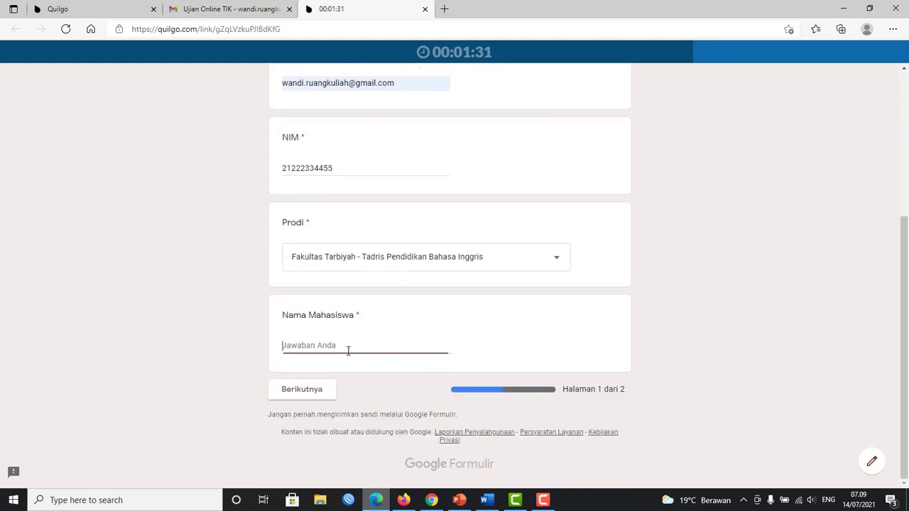
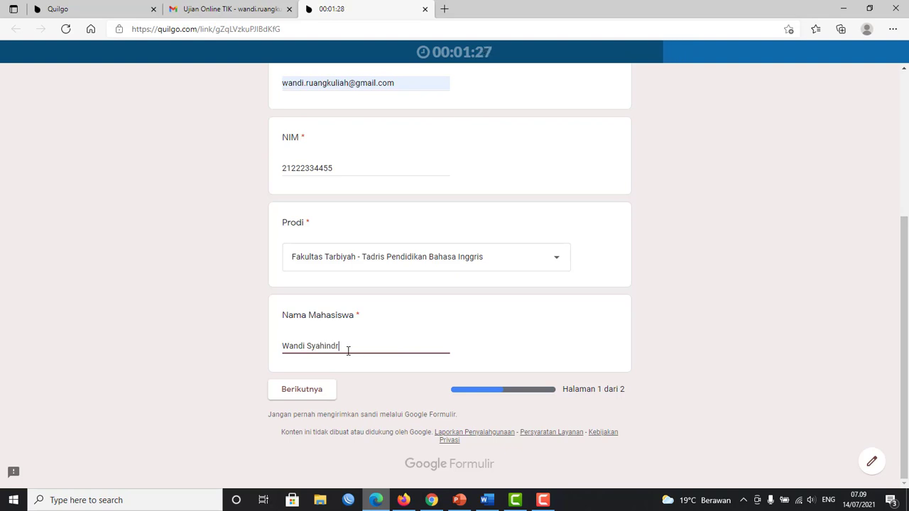
{"action": "scroll", "coordinate": [436, 253], "scroll_direction": "up", "scroll_amount": 3}
{"action": "scroll", "coordinate": [436, 252], "scroll_direction": "down", "scroll_amount": 1}
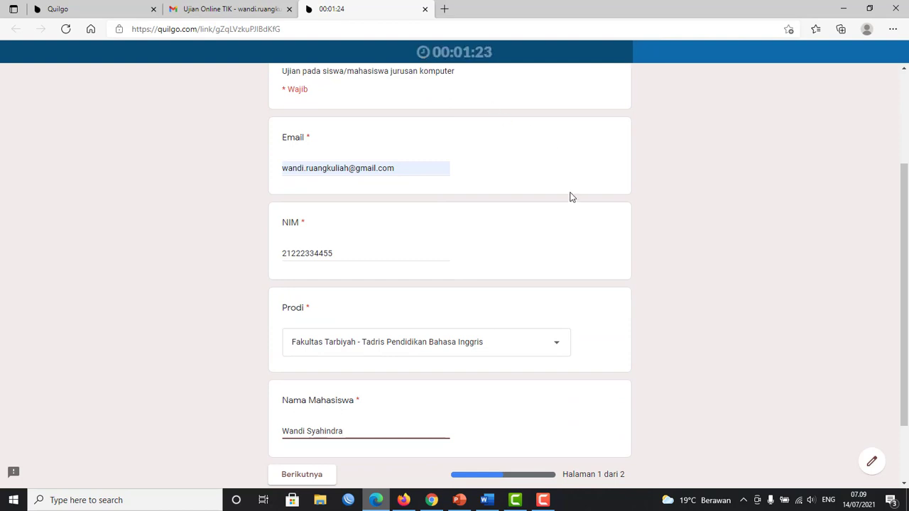
{"action": "scroll", "coordinate": [562, 203], "scroll_direction": "down", "scroll_amount": 1}
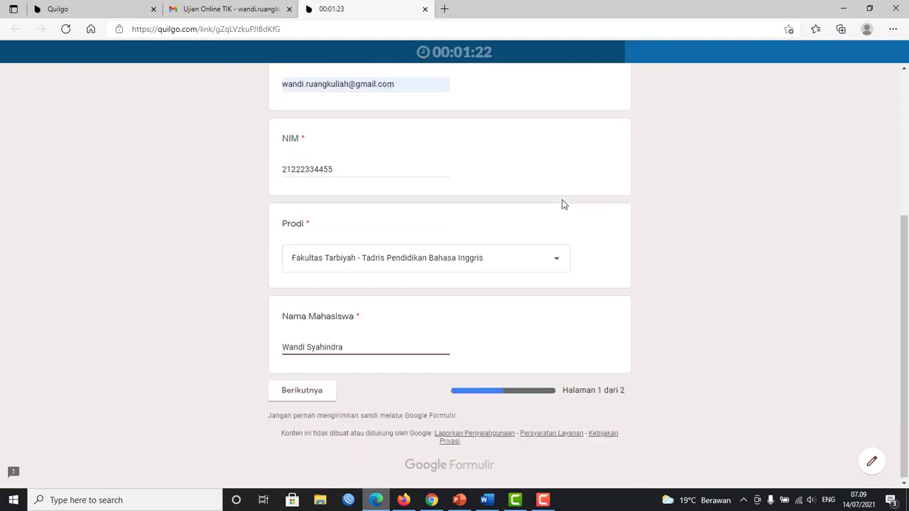
{"action": "left_click", "coordinate": [305, 391]}
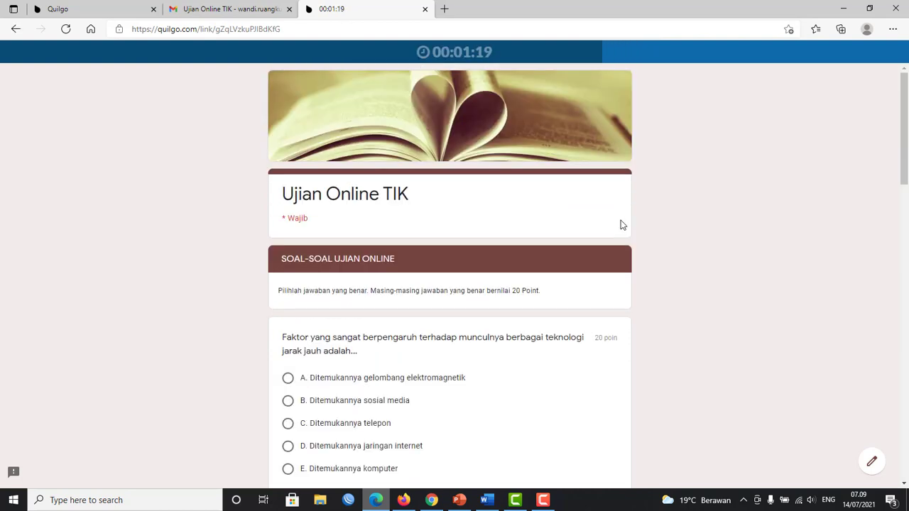
Answer the first three questions with A, Local Area Network and MOUSE.
{"action": "scroll", "coordinate": [500, 253], "scroll_direction": "down", "scroll_amount": 3}
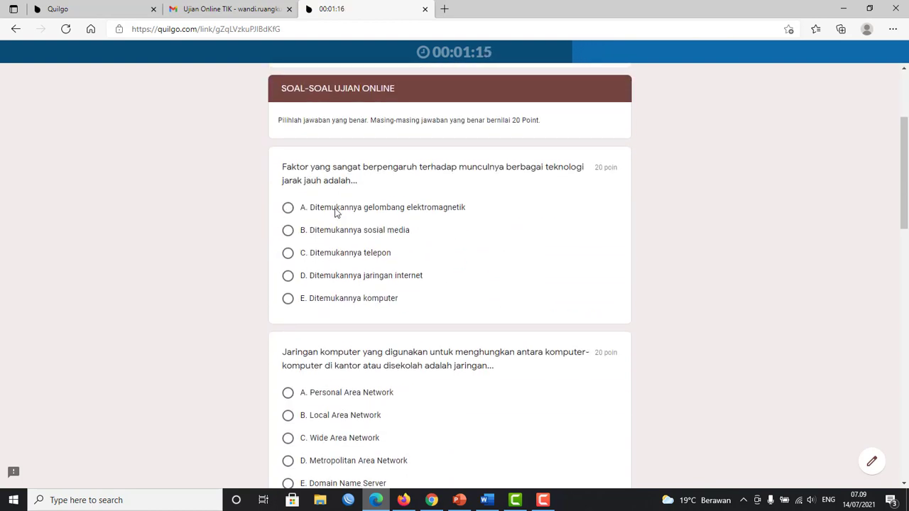
{"action": "left_click", "coordinate": [287, 207]}
{"action": "scroll", "coordinate": [469, 263], "scroll_direction": "down", "scroll_amount": 3}
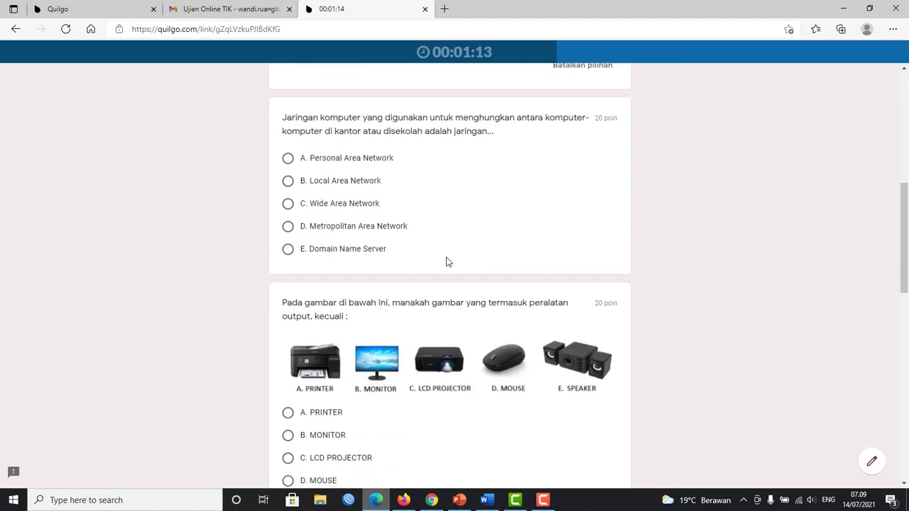
{"action": "left_click", "coordinate": [288, 181]}
{"action": "scroll", "coordinate": [320, 256], "scroll_direction": "down", "scroll_amount": 3}
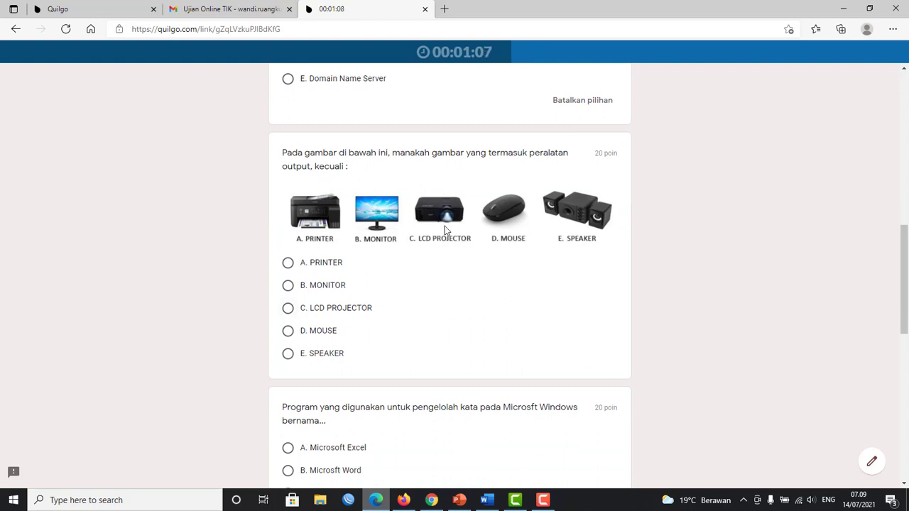
{"action": "left_click", "coordinate": [288, 331]}
Choose Microsft Word and option B for the PowerPoint icon, then scroll to the form's end.
{"action": "scroll", "coordinate": [343, 335], "scroll_direction": "down", "scroll_amount": 2}
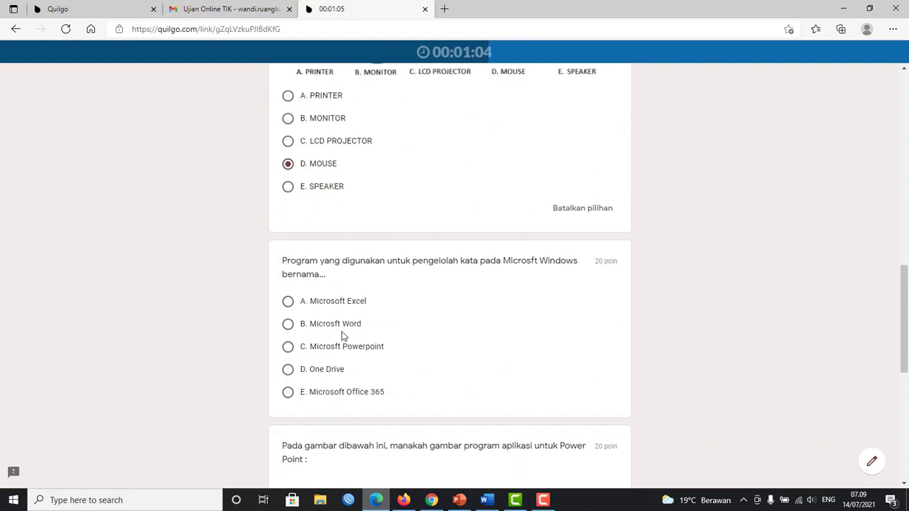
{"action": "left_click", "coordinate": [288, 321]}
{"action": "scroll", "coordinate": [337, 339], "scroll_direction": "down", "scroll_amount": 5}
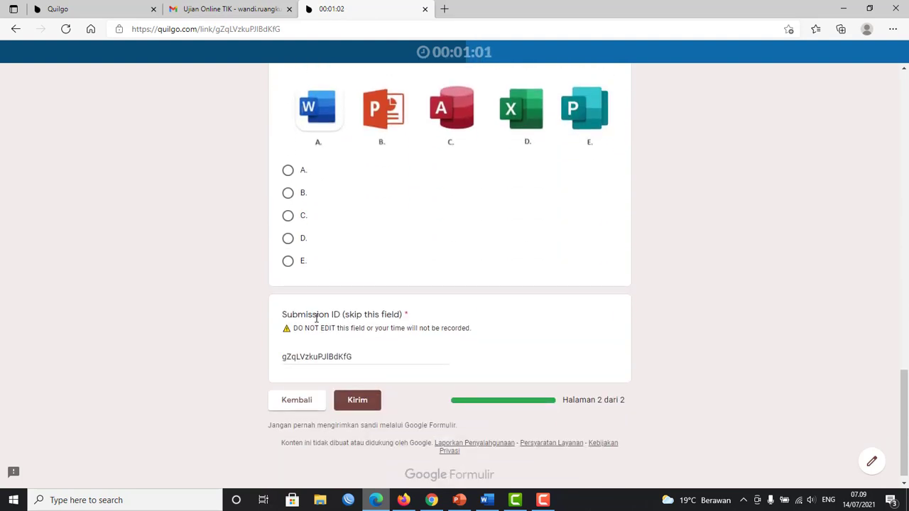
{"action": "scroll", "coordinate": [312, 313], "scroll_direction": "up", "scroll_amount": 1}
{"action": "left_click", "coordinate": [287, 278]}
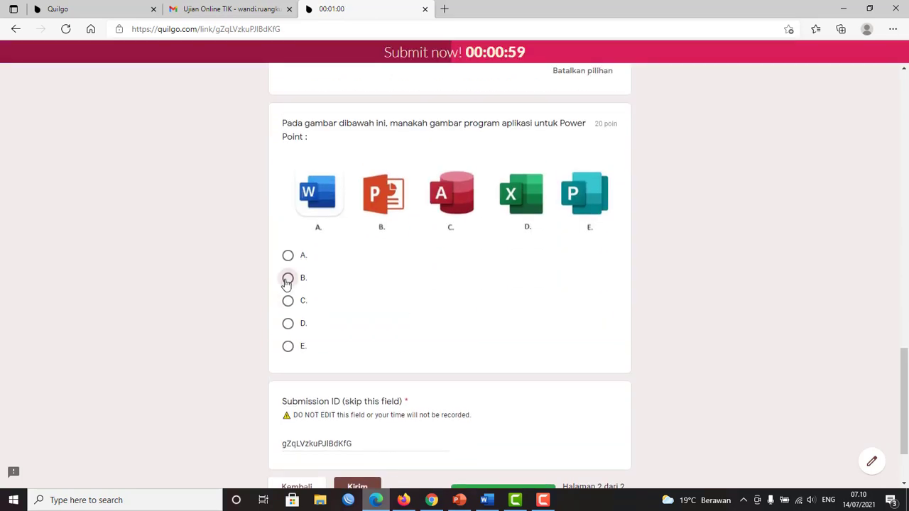
{"action": "scroll", "coordinate": [363, 338], "scroll_direction": "down", "scroll_amount": 1}
{"action": "scroll", "coordinate": [364, 338], "scroll_direction": "down", "scroll_amount": 1}
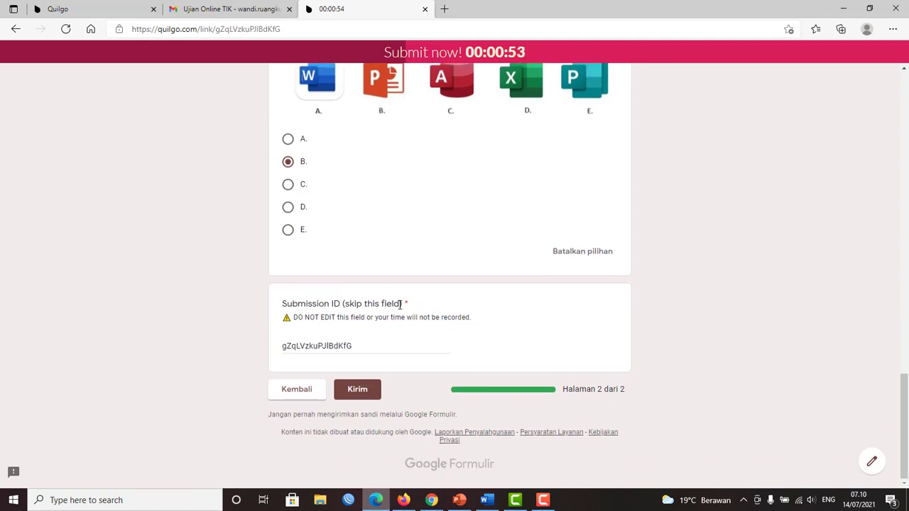
{"action": "scroll", "coordinate": [377, 324], "scroll_direction": "up", "scroll_amount": 10}
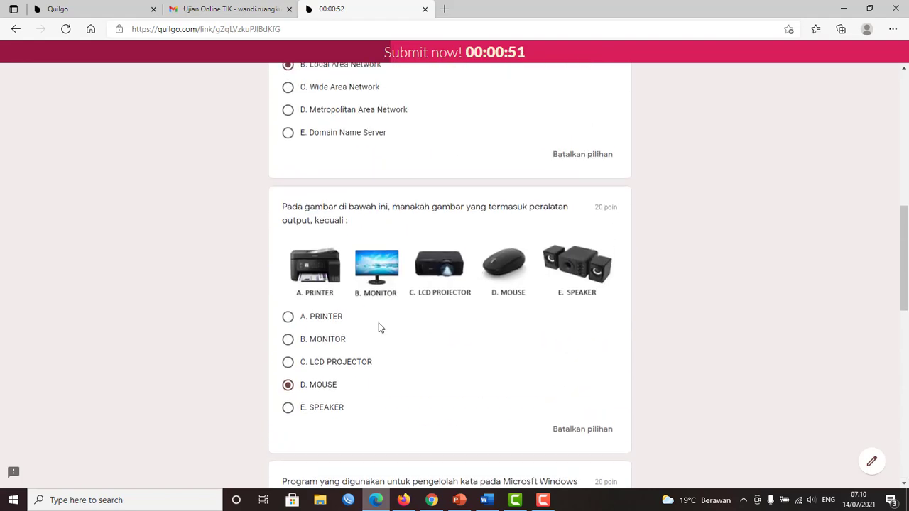
{"action": "scroll", "coordinate": [377, 325], "scroll_direction": "up", "scroll_amount": 10}
{"action": "scroll", "coordinate": [377, 325], "scroll_direction": "down", "scroll_amount": 8}
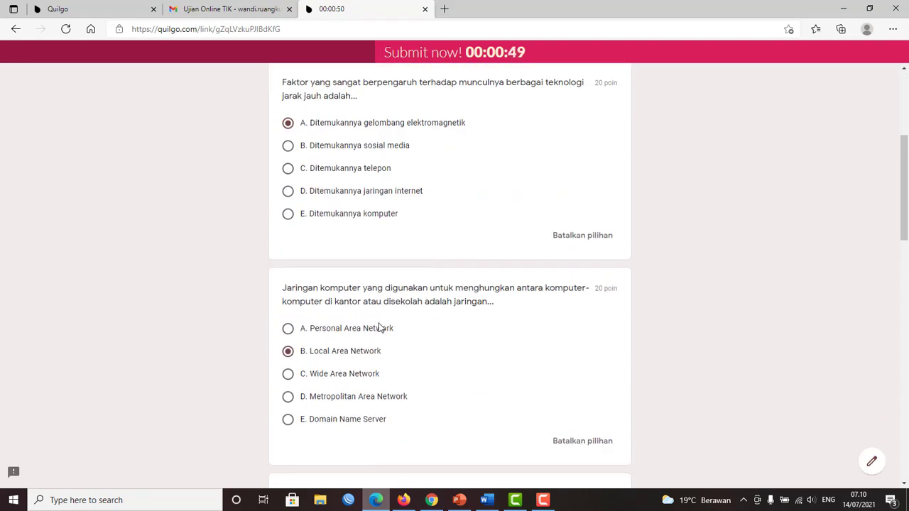
{"action": "scroll", "coordinate": [379, 327], "scroll_direction": "down", "scroll_amount": 8}
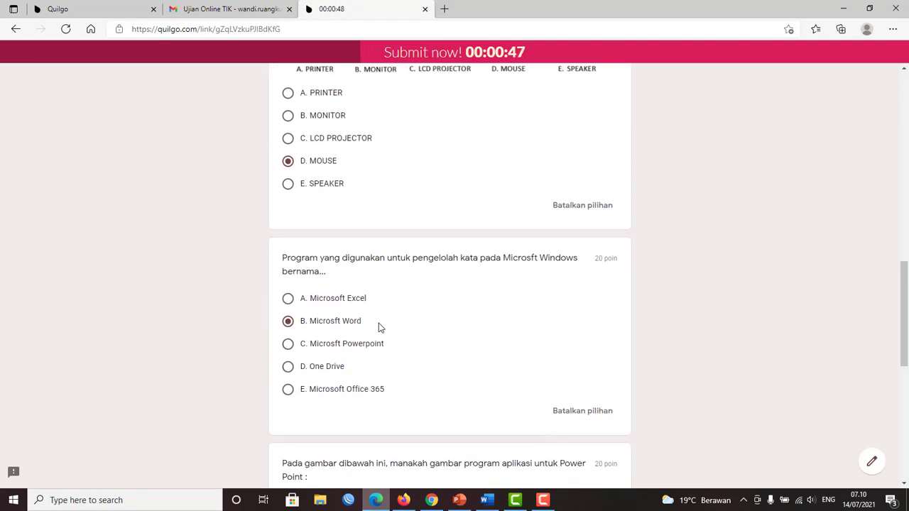
{"action": "scroll", "coordinate": [377, 303], "scroll_direction": "down", "scroll_amount": 3}
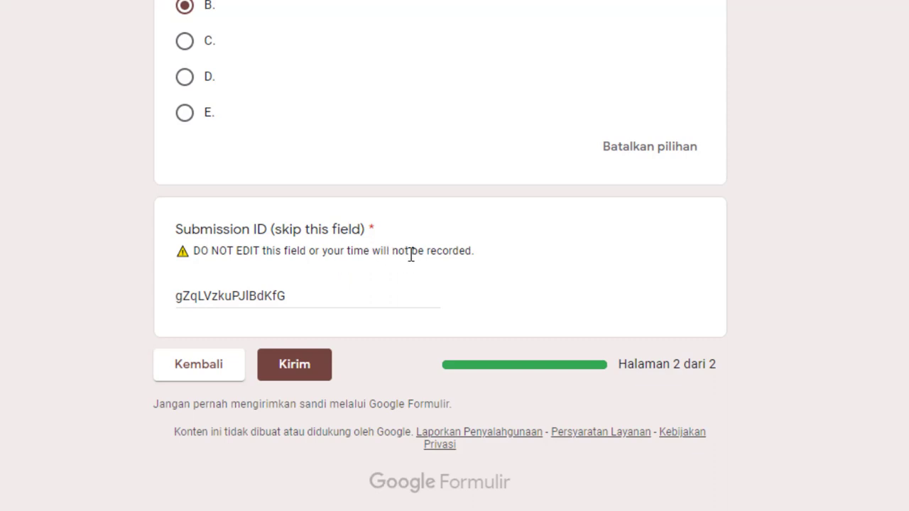
{"action": "left_click", "coordinate": [319, 296]}
{"action": "key", "text": "ctrl+a"}
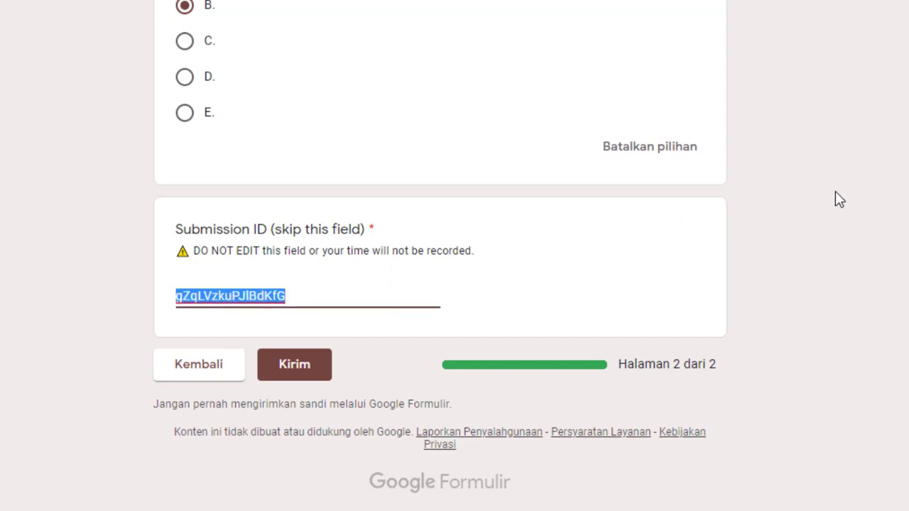
{"action": "left_click", "coordinate": [835, 191]}
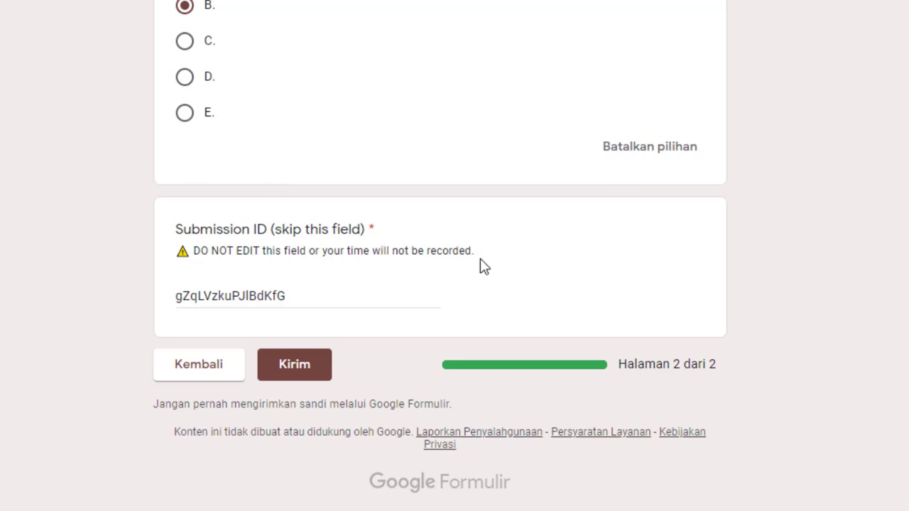
{"action": "scroll", "coordinate": [316, 109], "scroll_direction": "up", "scroll_amount": 2}
{"action": "scroll", "coordinate": [317, 109], "scroll_direction": "up", "scroll_amount": 15}
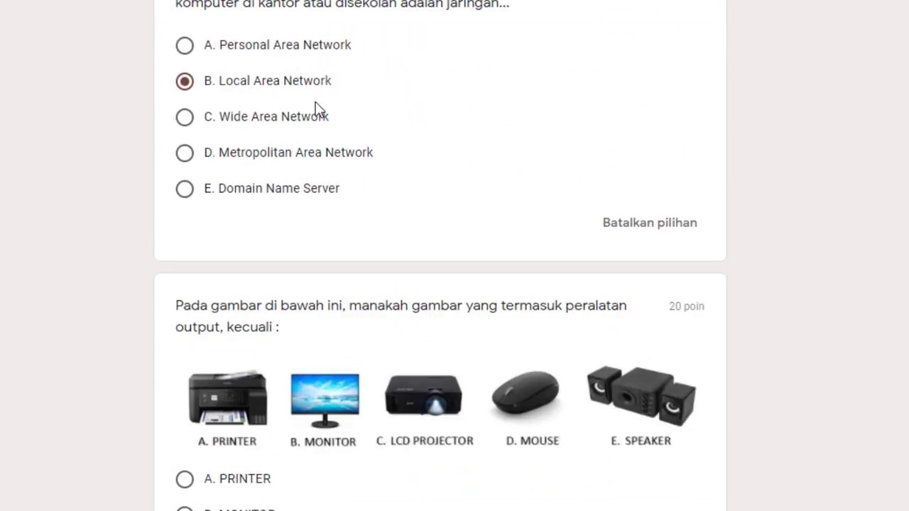
{"action": "scroll", "coordinate": [318, 108], "scroll_direction": "down", "scroll_amount": 12}
{"action": "scroll", "coordinate": [315, 108], "scroll_direction": "down", "scroll_amount": 7}
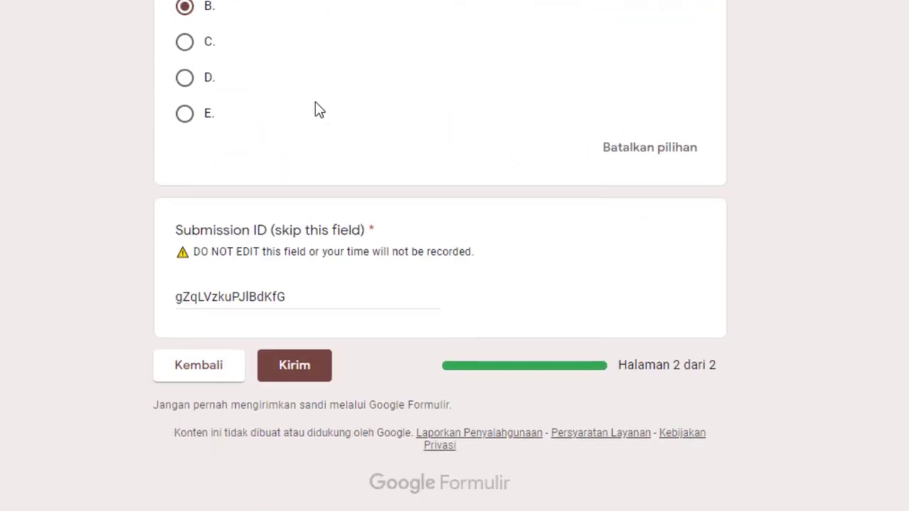
{"action": "left_click_drag", "start_coordinate": [319, 299], "coordinate": [92, 296]}
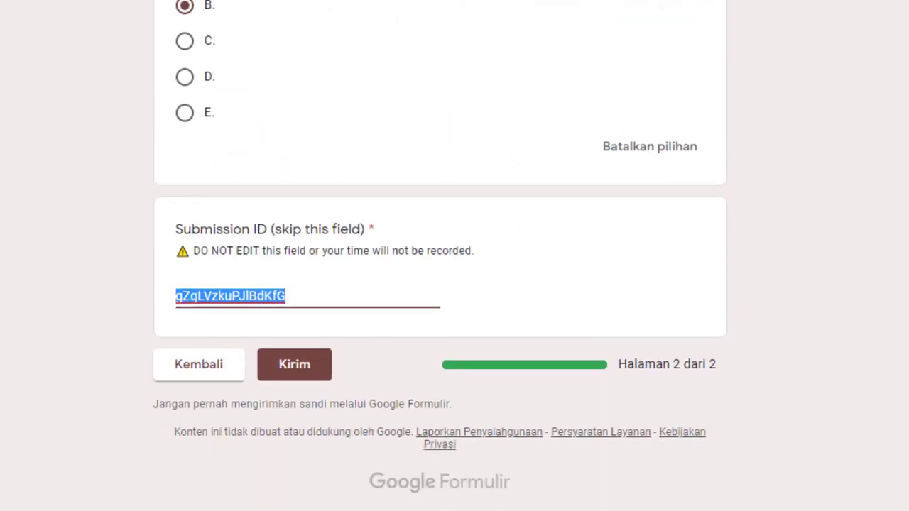
{"action": "left_click", "coordinate": [860, 174]}
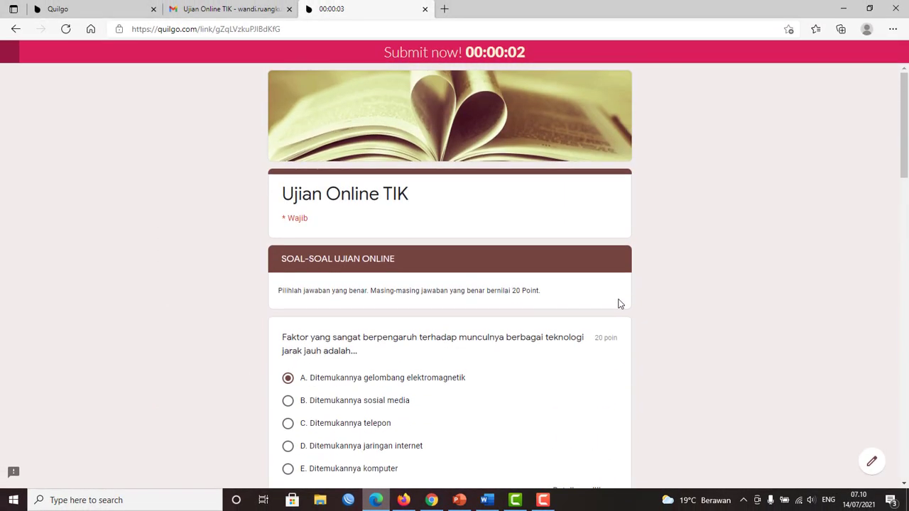
{"action": "scroll", "coordinate": [559, 296], "scroll_direction": "down", "scroll_amount": 20}
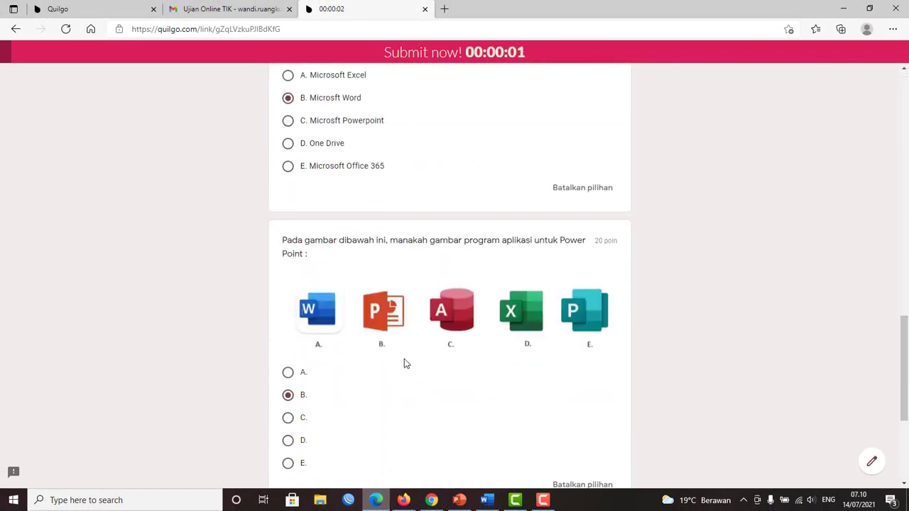
Submit the answered exam with the Kirim button.
{"action": "left_click", "coordinate": [358, 395]}
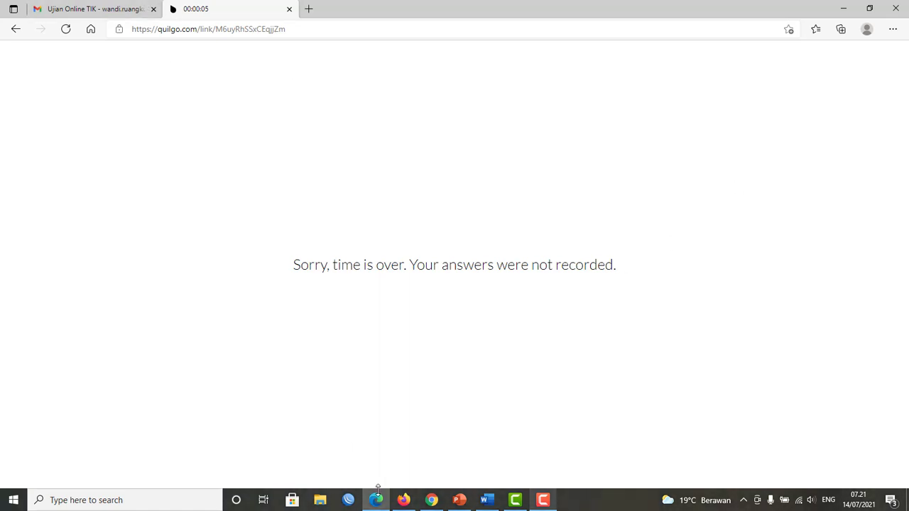
In Firefox's Quilgo dashboard, delete the first respondent's timed-out Ujian Online TIK test.
{"action": "left_click", "coordinate": [402, 501]}
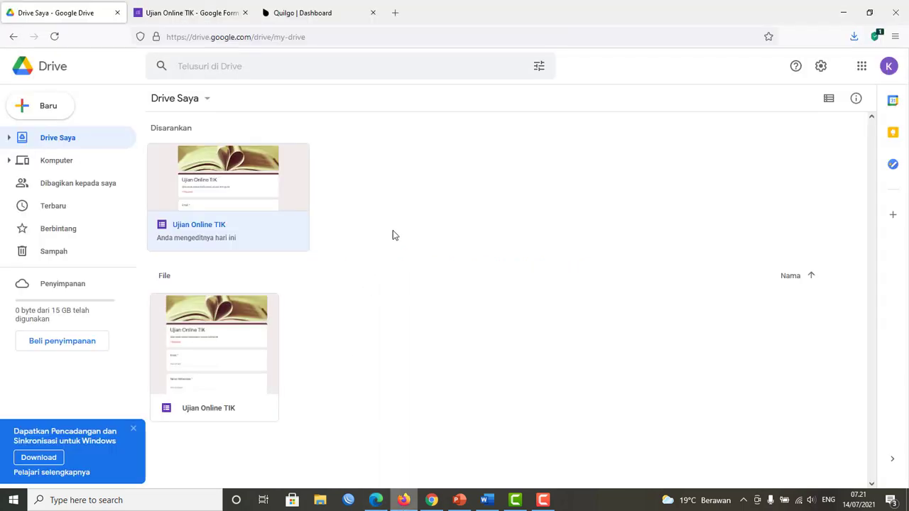
{"action": "left_click", "coordinate": [310, 13]}
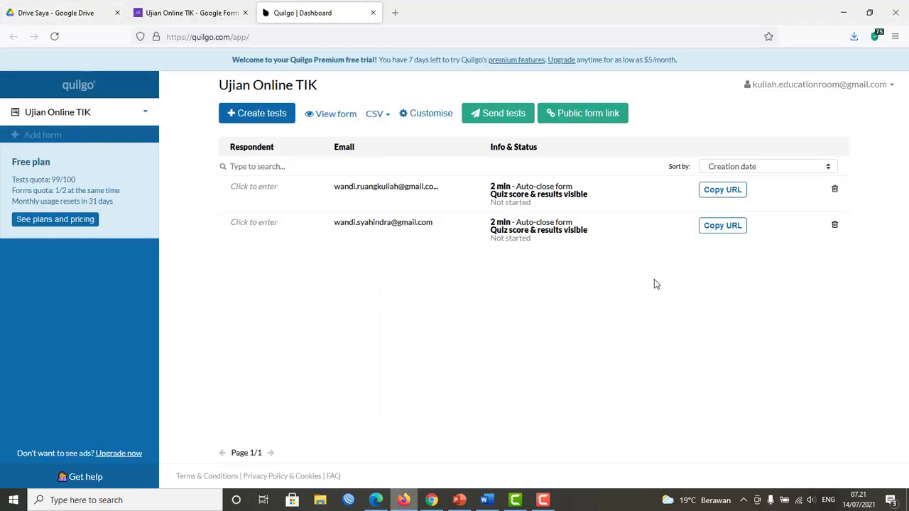
{"action": "left_click", "coordinate": [57, 113]}
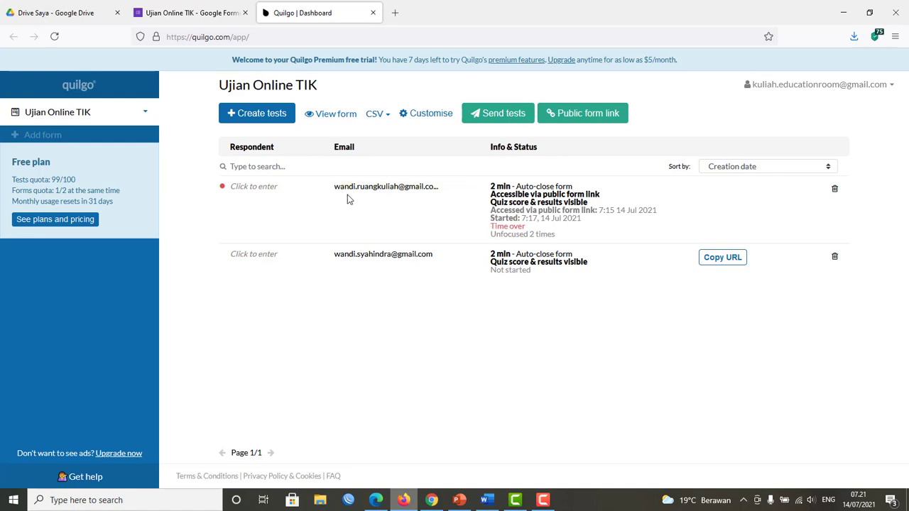
{"action": "left_click", "coordinate": [836, 192]}
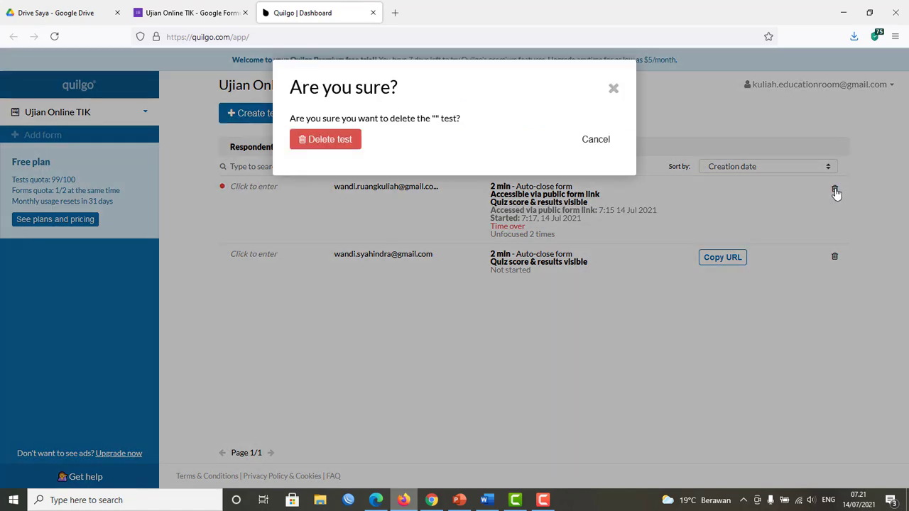
{"action": "left_click", "coordinate": [316, 140]}
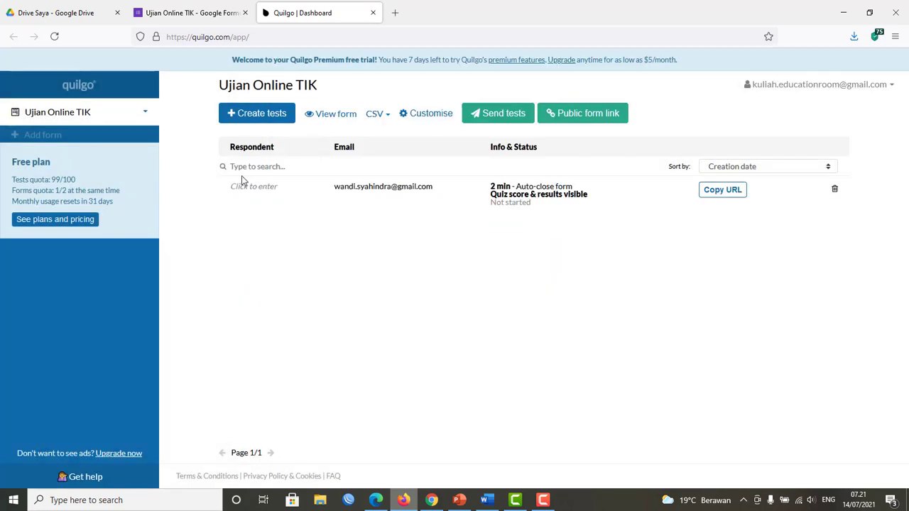
Create a test for the new respondent's e-mail with a 2-minute duration and auto-close enabled.
{"action": "left_click", "coordinate": [250, 116]}
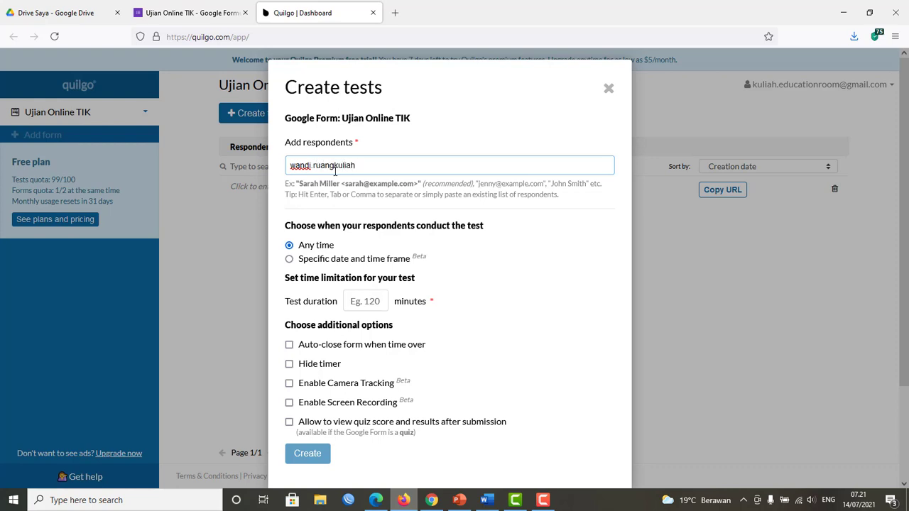
{"action": "type", "text": "@gmail.com"}
{"action": "left_click", "coordinate": [369, 301]}
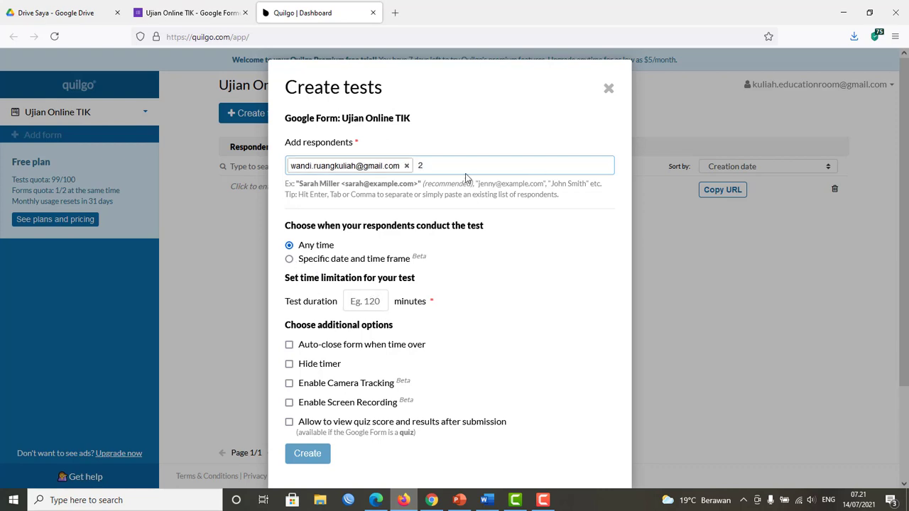
{"action": "left_click", "coordinate": [354, 301]}
{"action": "type", "text": "2"}
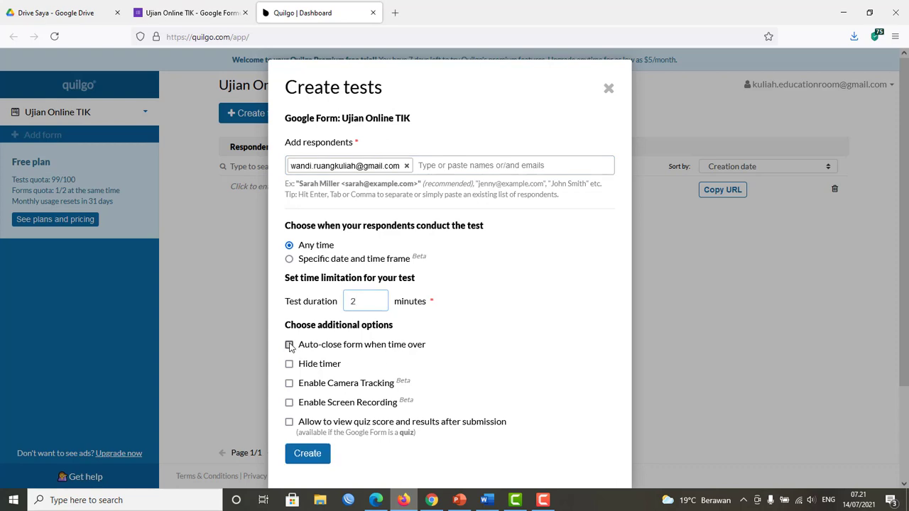
{"action": "left_click", "coordinate": [289, 345]}
{"action": "scroll", "coordinate": [390, 367], "scroll_direction": "down", "scroll_amount": 2}
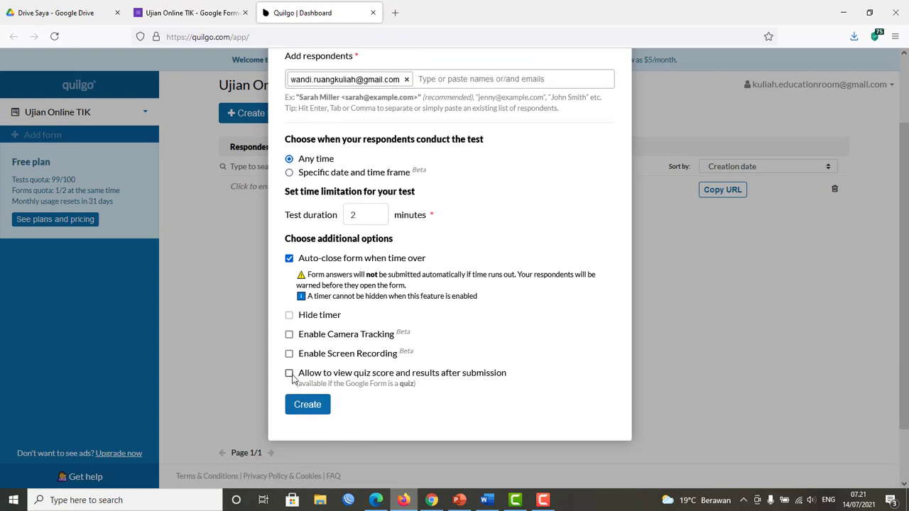
{"action": "left_click", "coordinate": [311, 406]}
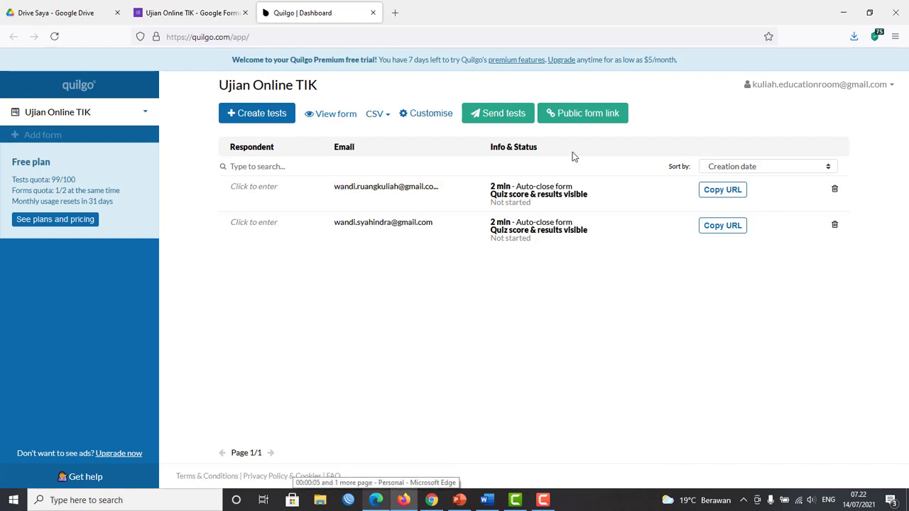
Copy the Quilgo public form link.
{"action": "left_click", "coordinate": [581, 113]}
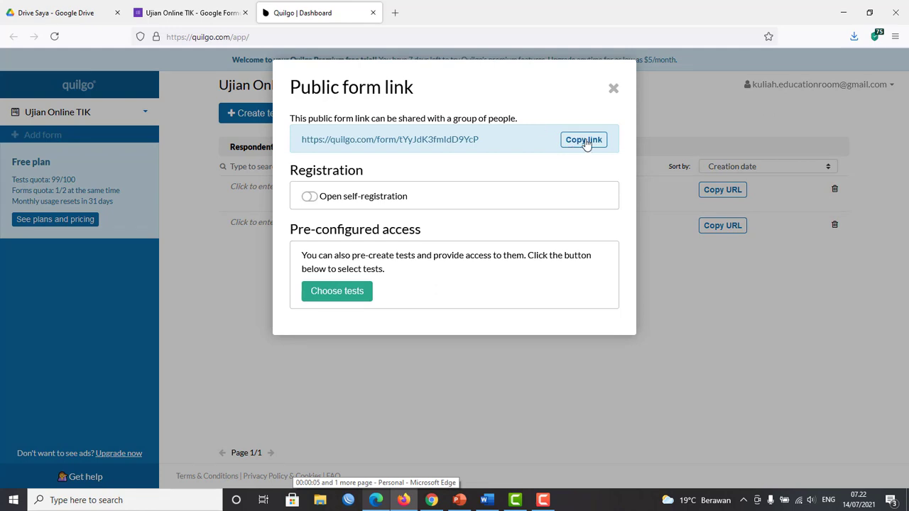
{"action": "left_click", "coordinate": [584, 140]}
{"action": "left_click", "coordinate": [613, 89]}
In Edge, replace the expired test tab with a fresh new tab.
{"action": "left_click", "coordinate": [370, 501]}
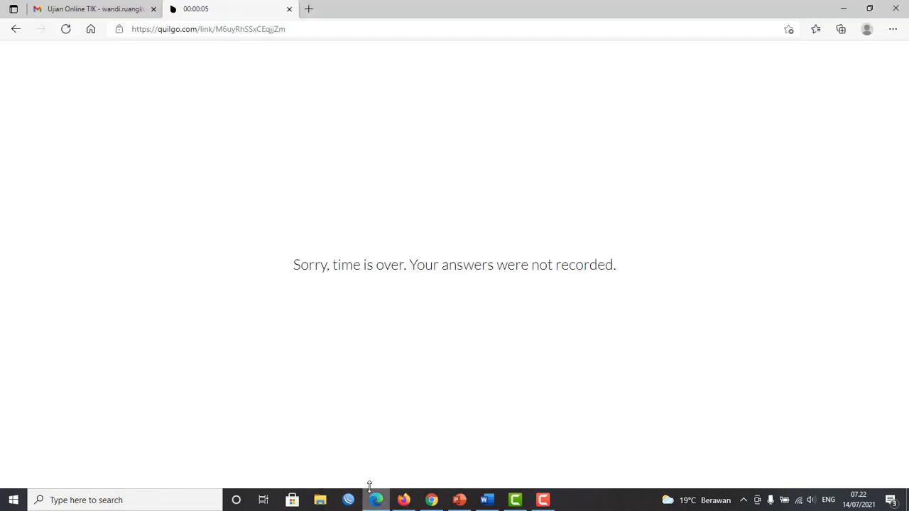
{"action": "left_click", "coordinate": [289, 9]}
{"action": "left_click", "coordinate": [172, 9]}
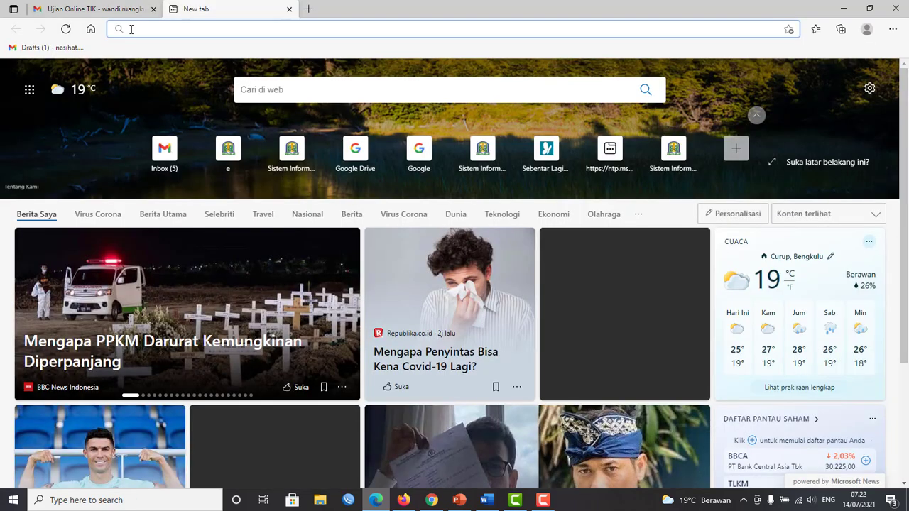
Load the copied public form link in Edge's address bar.
{"action": "right_click", "coordinate": [167, 29]}
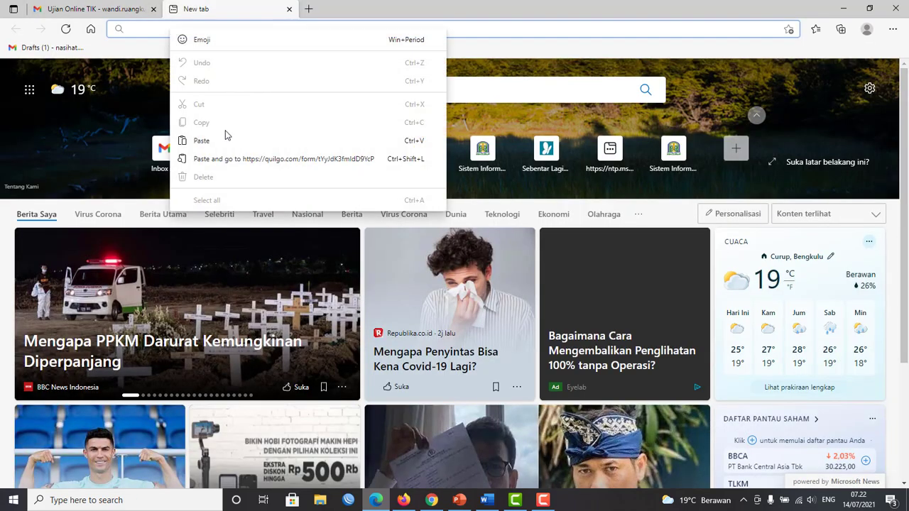
{"action": "key", "text": "Escape"}
{"action": "key", "text": "ctrl+v"}
{"action": "key", "text": "Return"}
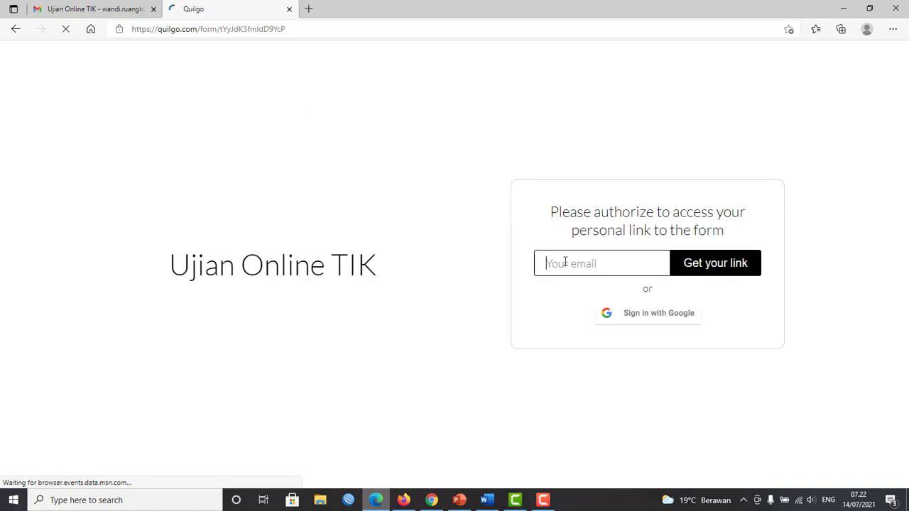
Fill in the respondent's saved email and request the personal link via Get your link.
{"action": "left_click", "coordinate": [565, 262]}
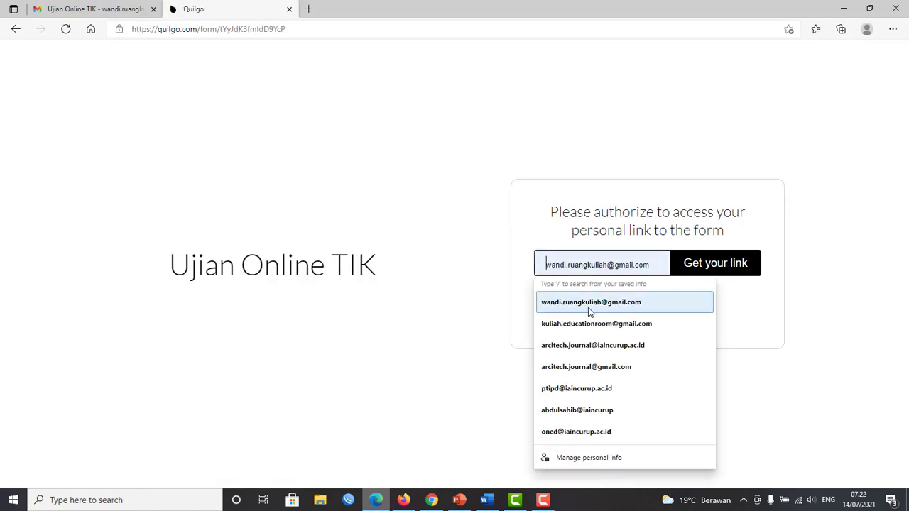
{"action": "left_click", "coordinate": [611, 308]}
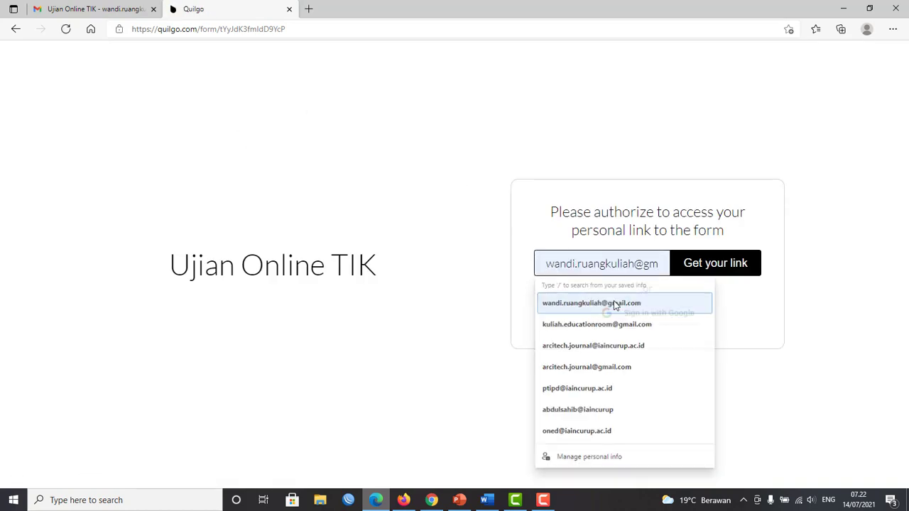
{"action": "left_click", "coordinate": [730, 269]}
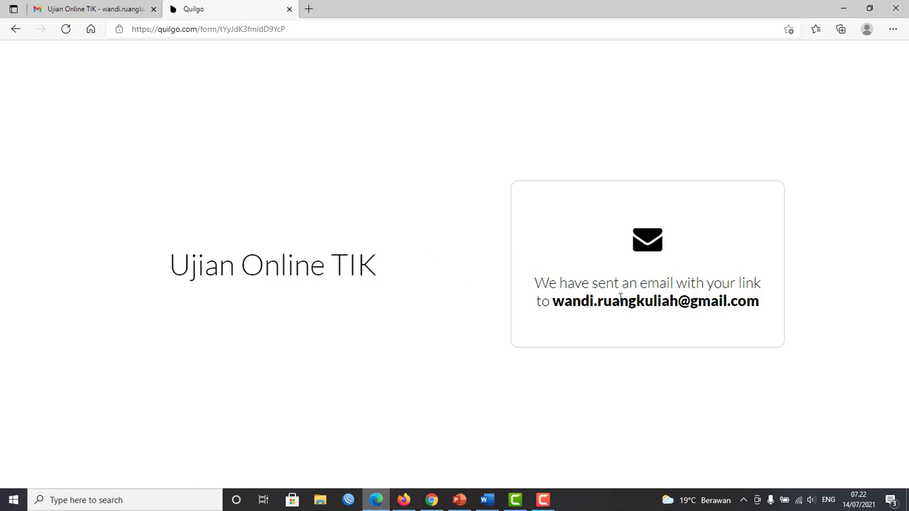
Open the new Quilgo email in the Gmail inbox and follow its Open your link button.
{"action": "left_click_drag", "start_coordinate": [560, 304], "coordinate": [782, 315]}
{"action": "left_click", "coordinate": [115, 10]}
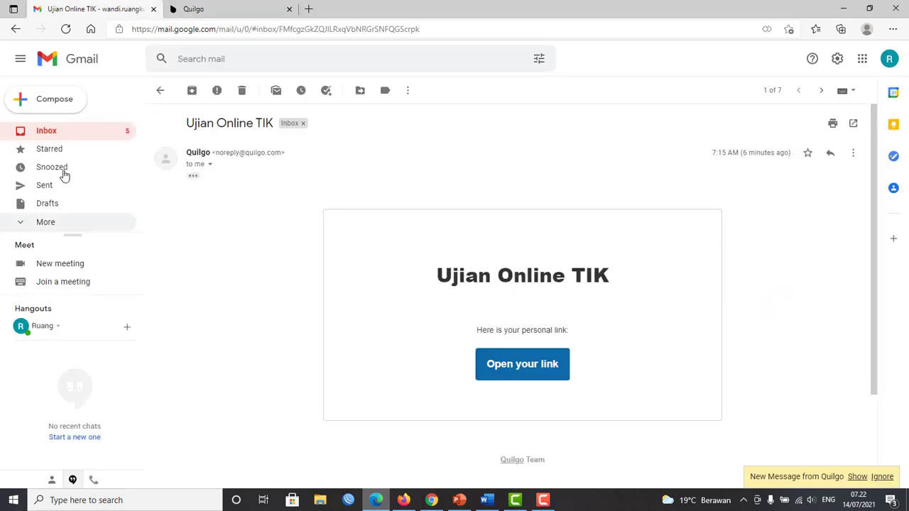
{"action": "left_click", "coordinate": [44, 132]}
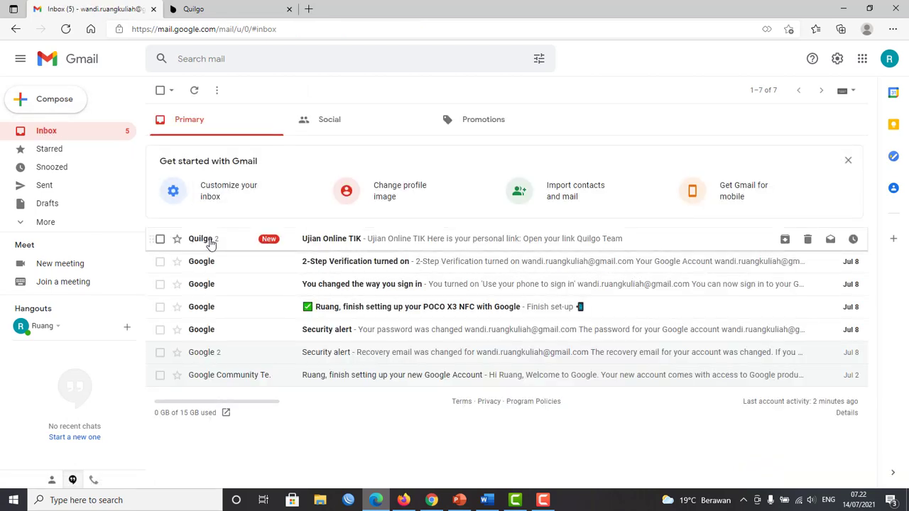
{"action": "left_click", "coordinate": [501, 244]}
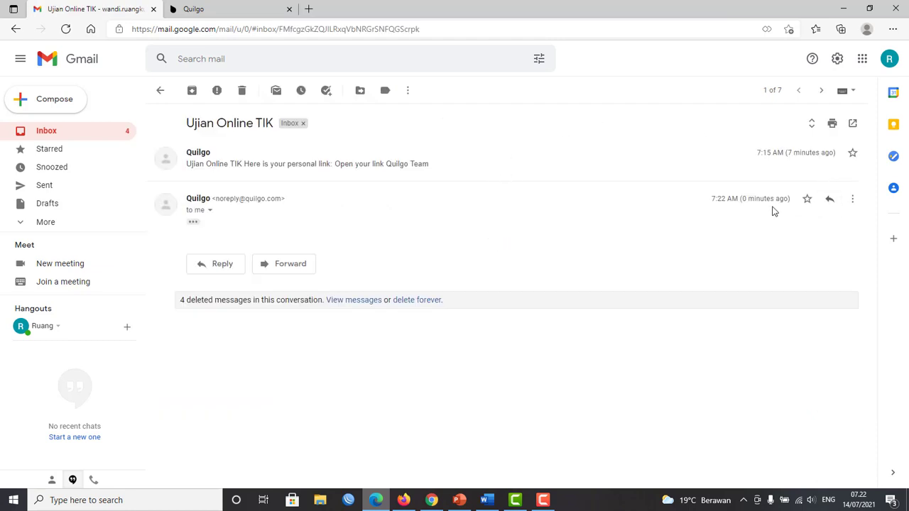
{"action": "left_click", "coordinate": [192, 222]}
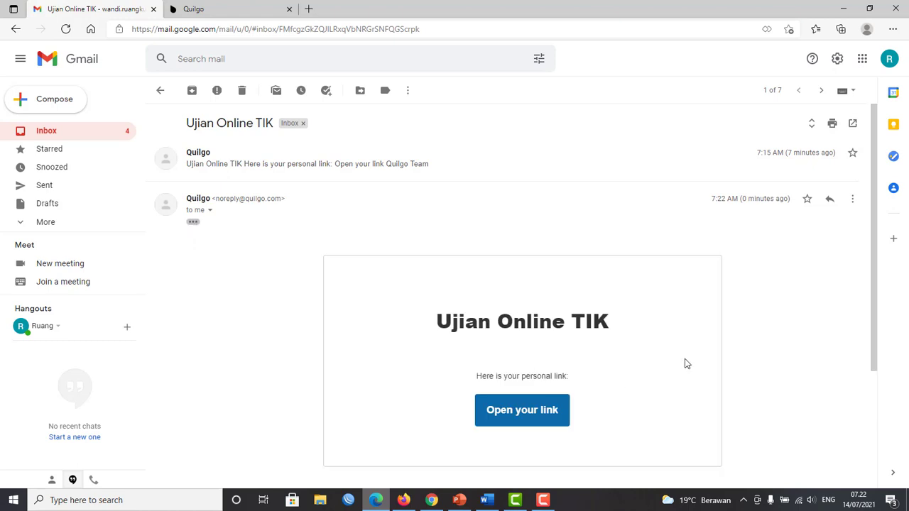
{"action": "scroll", "coordinate": [685, 364], "scroll_direction": "down", "scroll_amount": 2}
{"action": "left_click", "coordinate": [523, 342]}
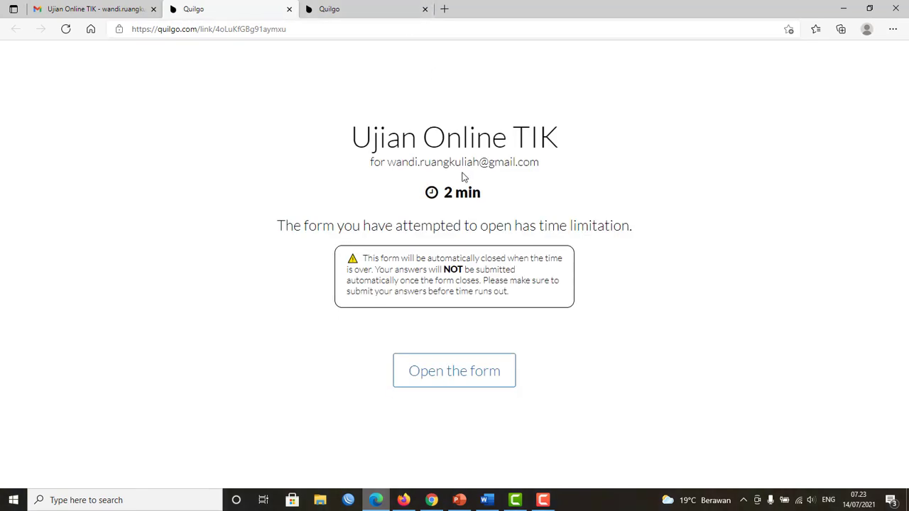
Open the time-limited Ujian Online TIK form from the Quilgo link page.
{"action": "left_click_drag", "start_coordinate": [355, 137], "coordinate": [603, 143]}
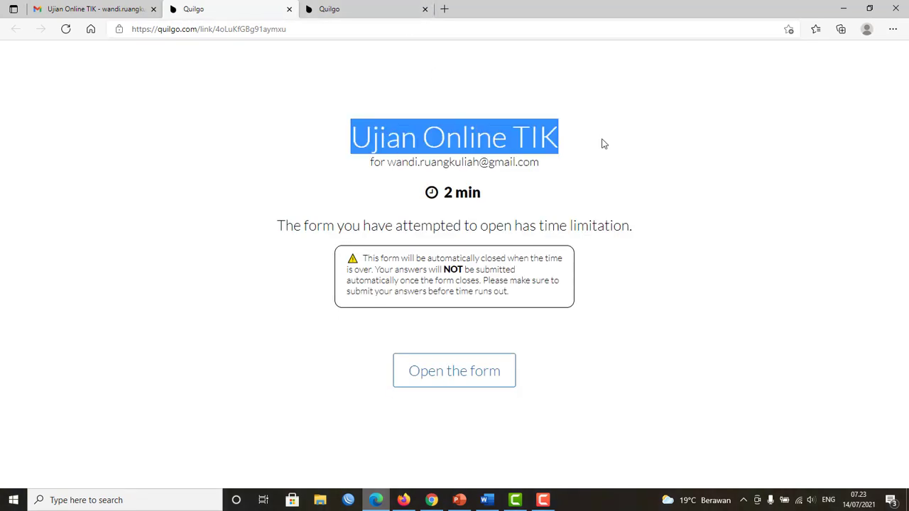
{"action": "left_click", "coordinate": [661, 389]}
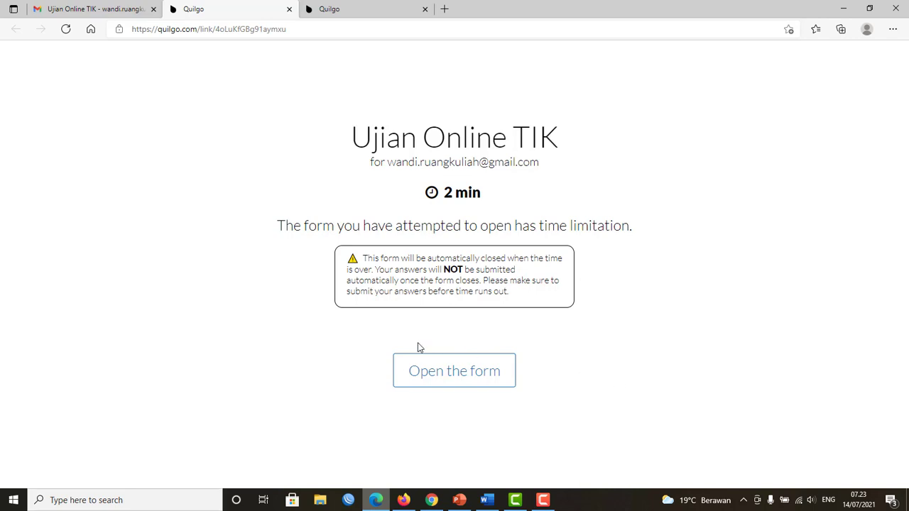
{"action": "left_click", "coordinate": [466, 379]}
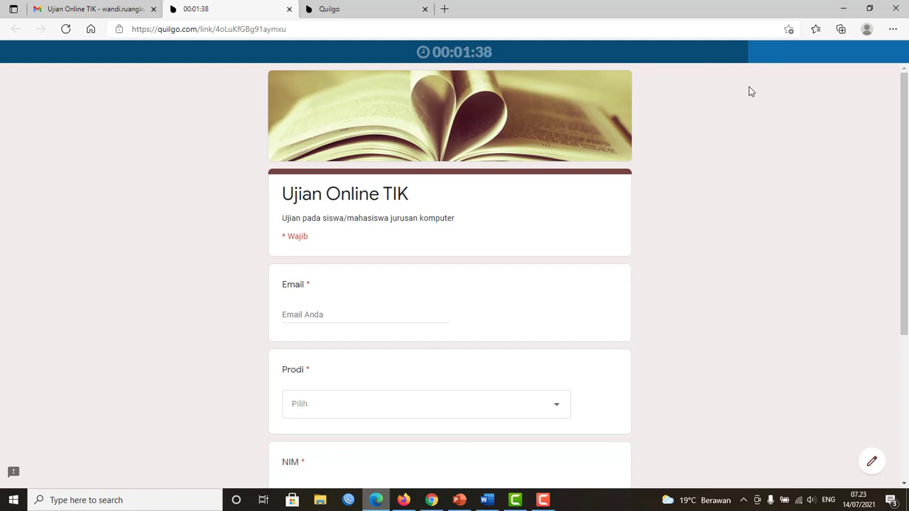
Fill page 1 with saved email, Prodi Tadris Pendidikan Bahasa Inggris, NIM and student name, then continue.
{"action": "left_click", "coordinate": [322, 317]}
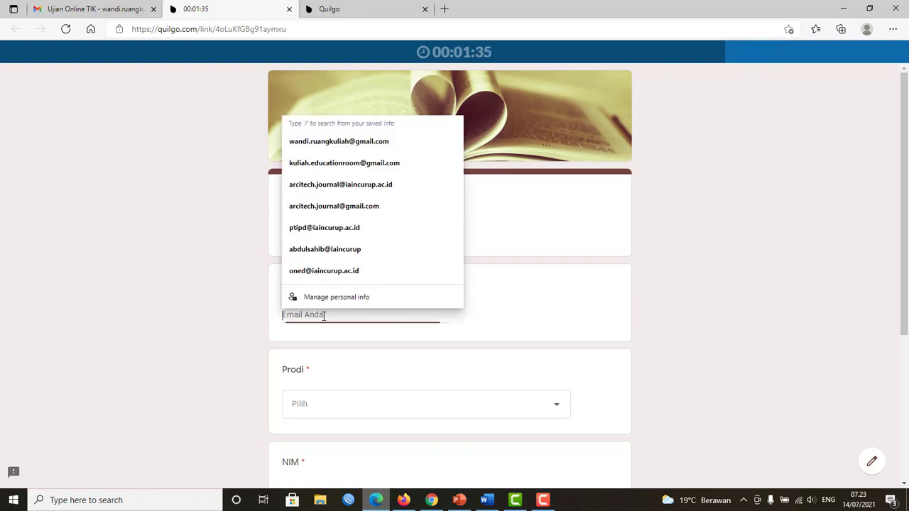
{"action": "left_click", "coordinate": [349, 142]}
{"action": "left_click", "coordinate": [316, 406]}
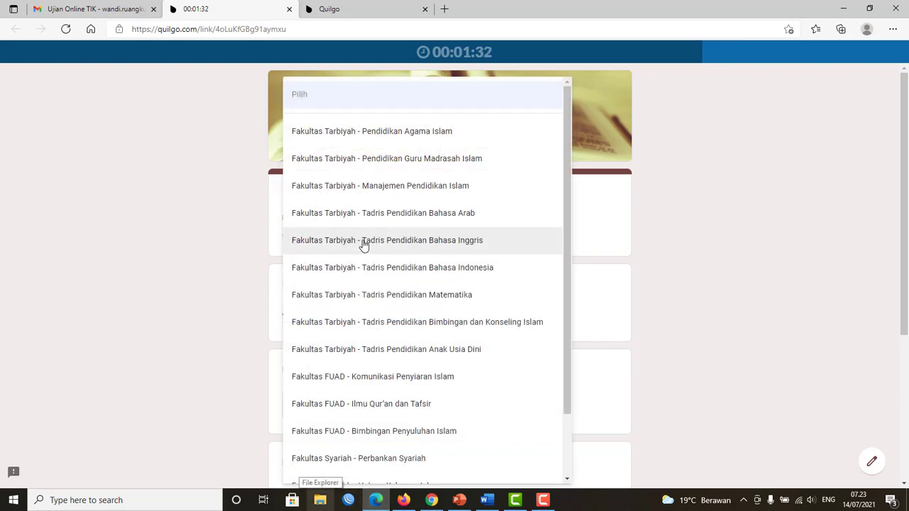
{"action": "left_click", "coordinate": [363, 241]}
{"action": "scroll", "coordinate": [385, 343], "scroll_direction": "down", "scroll_amount": 3}
{"action": "left_click", "coordinate": [331, 262]}
{"action": "type", "text": "1"}
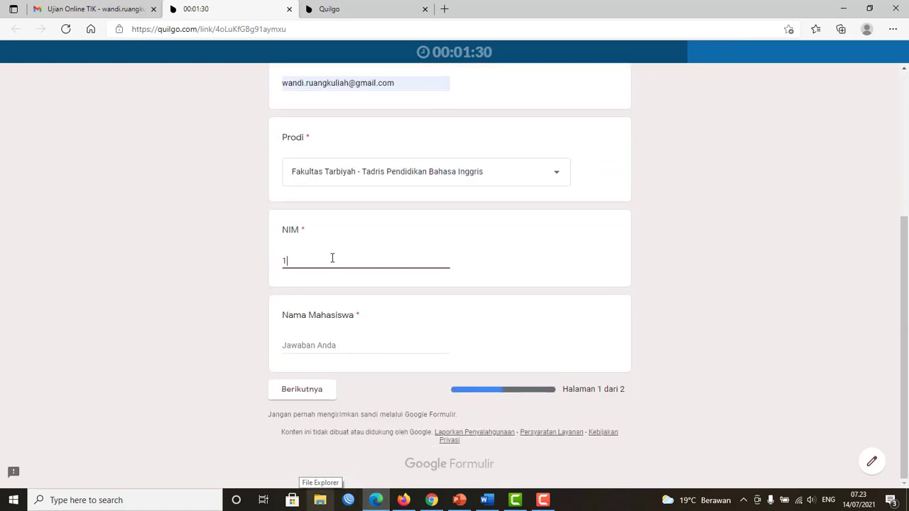
{"action": "type", "text": "31312312"}
{"action": "left_click", "coordinate": [325, 344]}
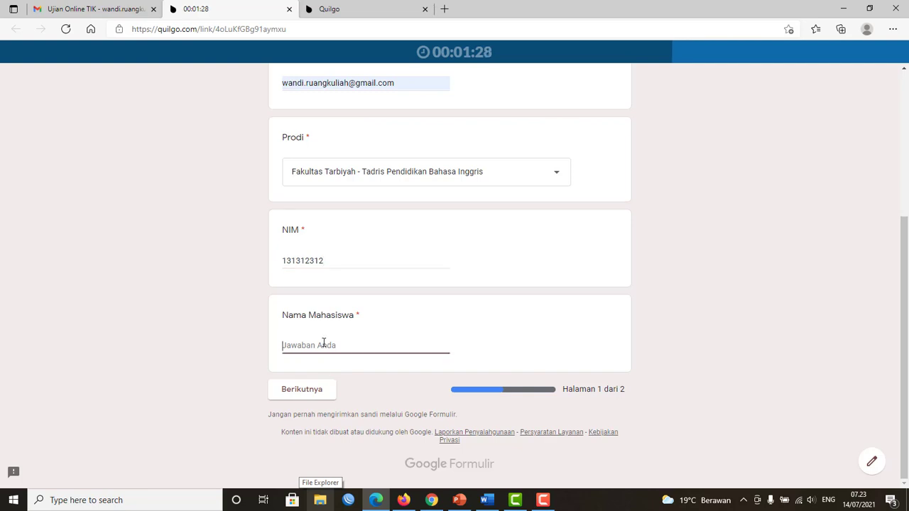
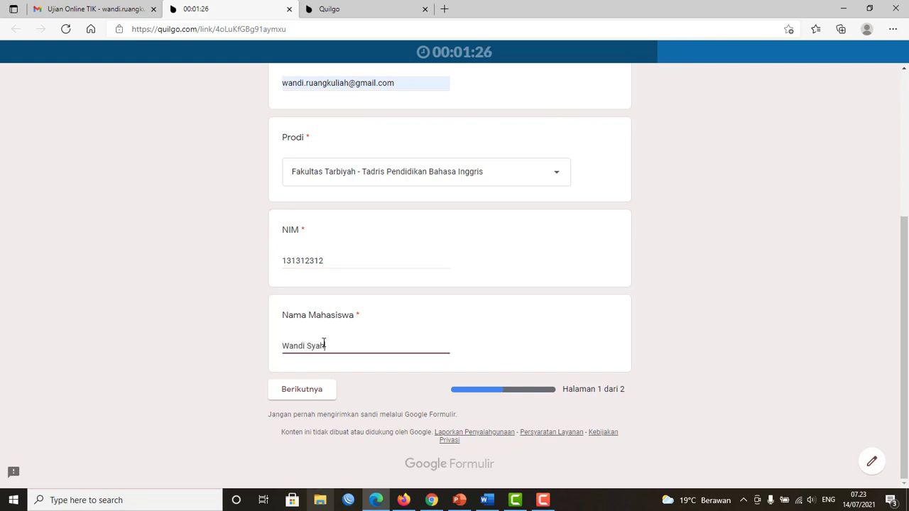
{"action": "left_click", "coordinate": [314, 395]}
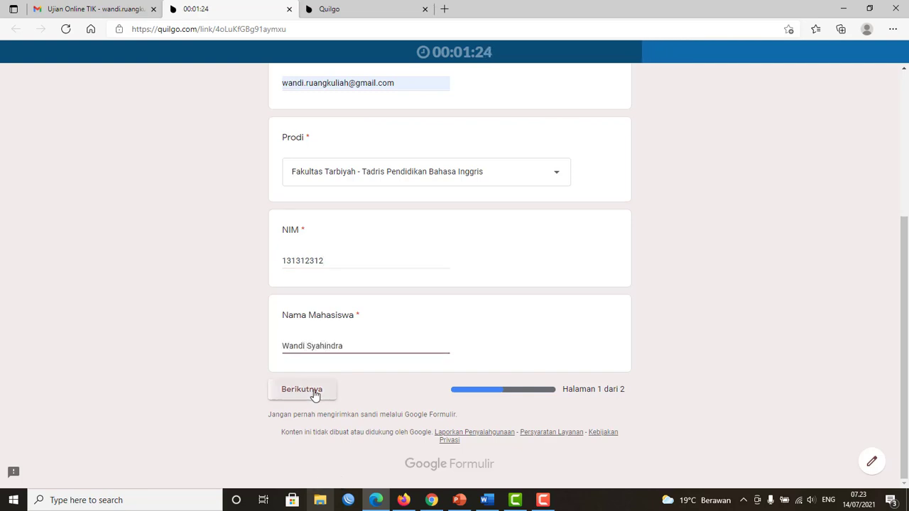
Answer the first two questions with Microsoft Word and Local Area Network.
{"action": "scroll", "coordinate": [330, 382], "scroll_direction": "down", "scroll_amount": 3}
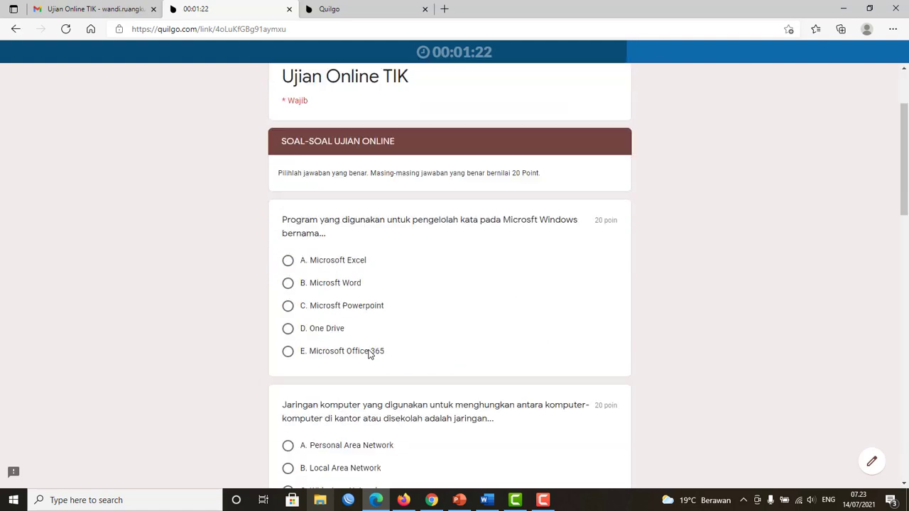
{"action": "left_click", "coordinate": [288, 232]}
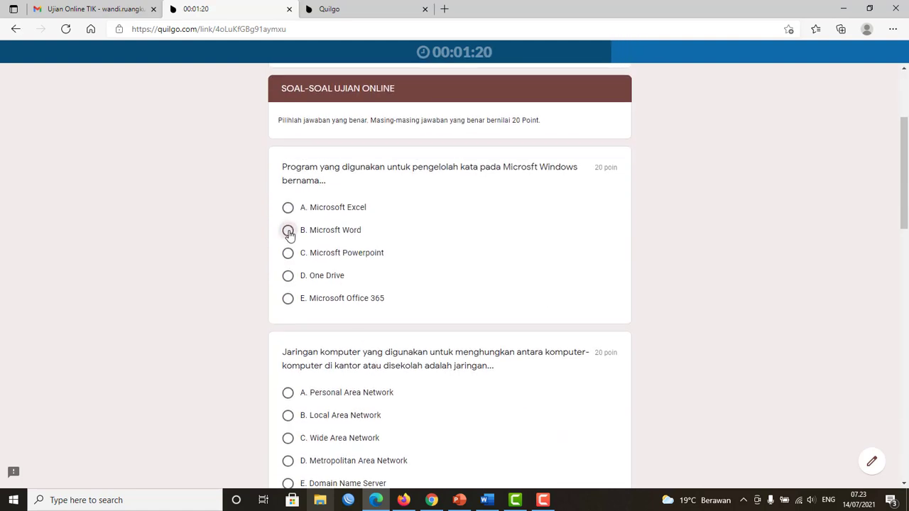
{"action": "scroll", "coordinate": [260, 416], "scroll_direction": "down", "scroll_amount": 3}
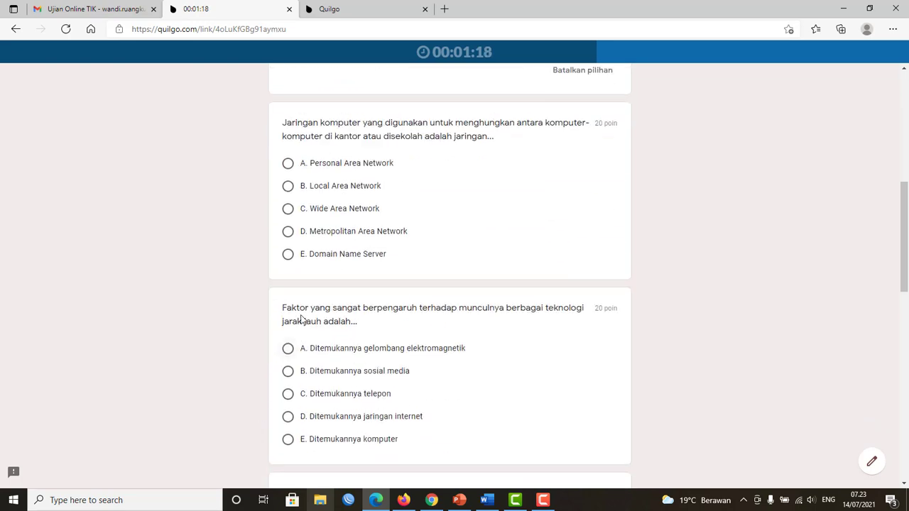
{"action": "left_click", "coordinate": [287, 181]}
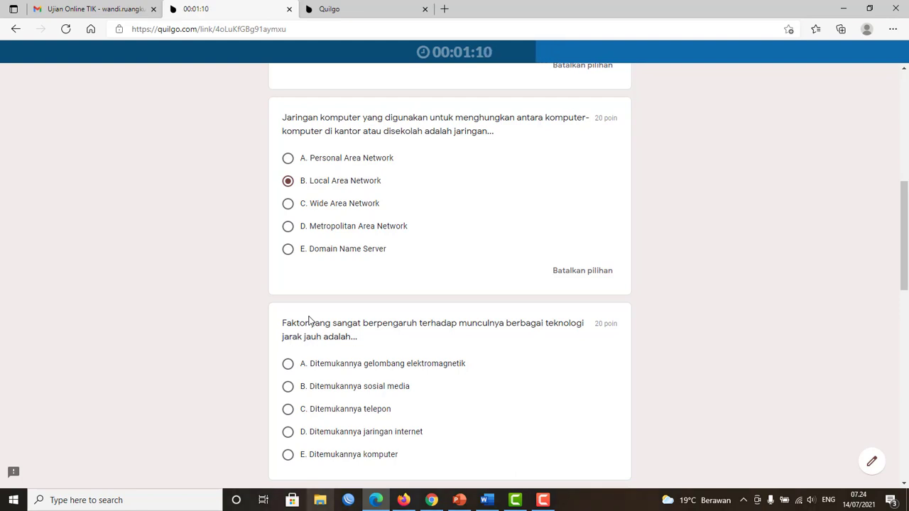
Choose A for Faktor, MOUSE, and B for PowerPoint, then switch the network answer to Metropolitan Area Network.
{"action": "left_click", "coordinate": [287, 364]}
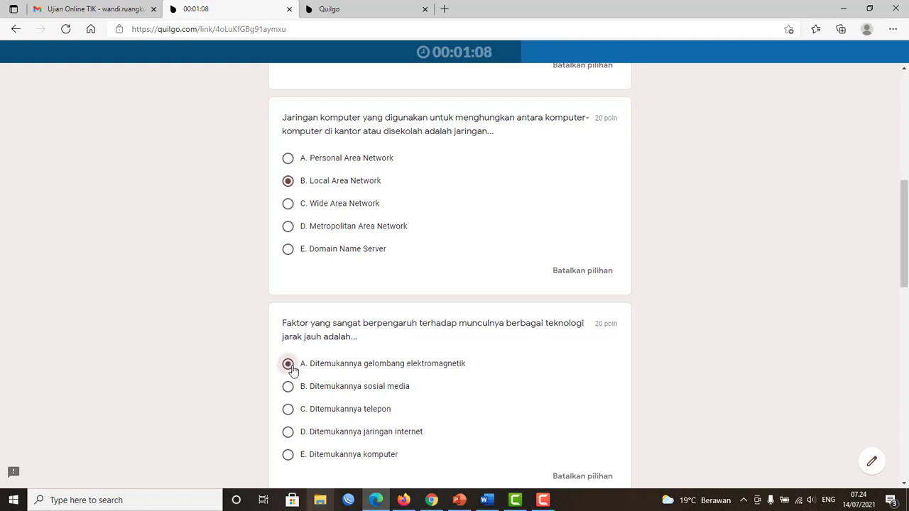
{"action": "scroll", "coordinate": [293, 366], "scroll_direction": "down", "scroll_amount": 5}
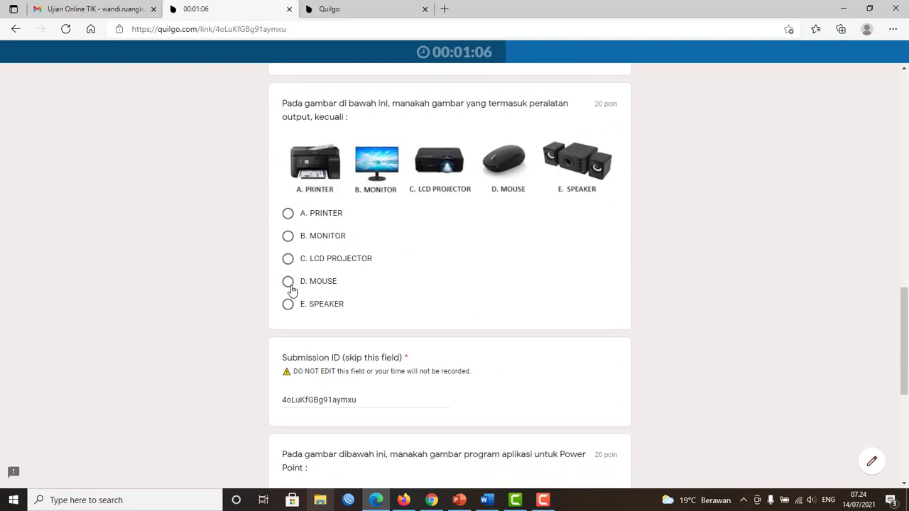
{"action": "left_click", "coordinate": [287, 282]}
{"action": "scroll", "coordinate": [376, 284], "scroll_direction": "down", "scroll_amount": 5}
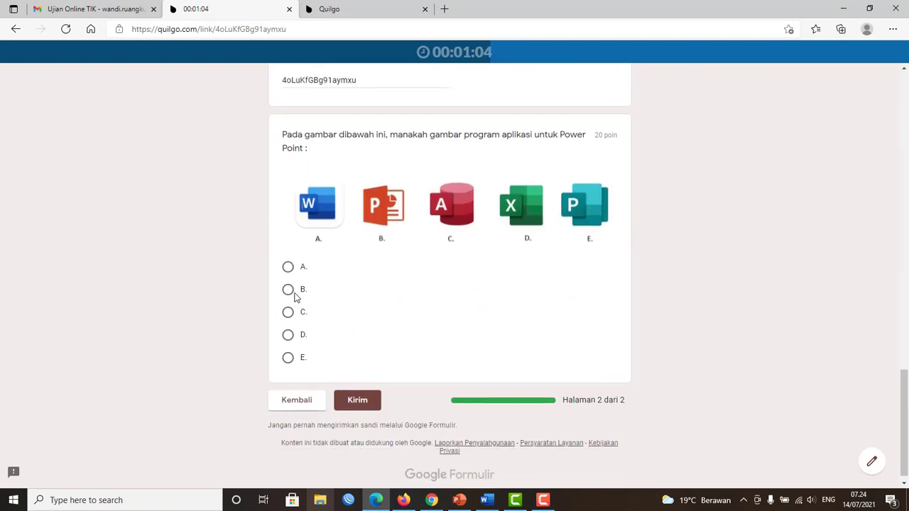
{"action": "left_click", "coordinate": [287, 290]}
{"action": "scroll", "coordinate": [306, 353], "scroll_direction": "up", "scroll_amount": 10}
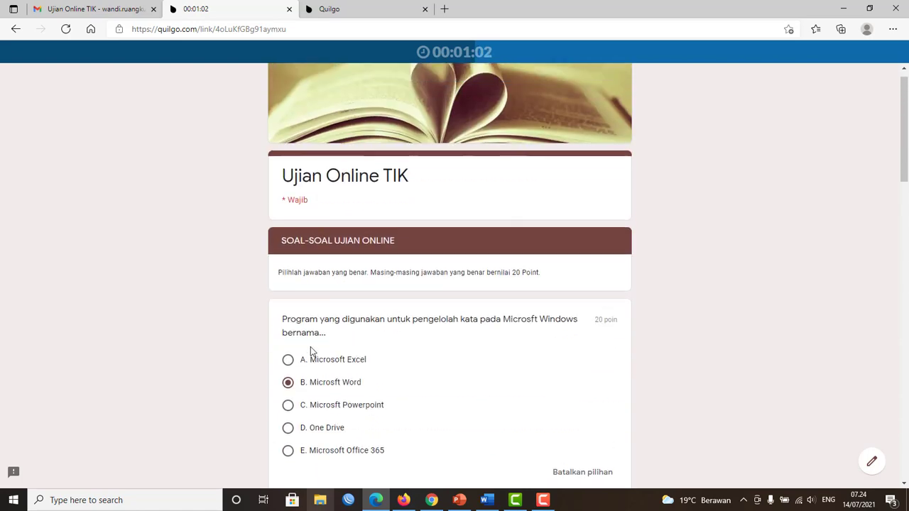
{"action": "scroll", "coordinate": [310, 347], "scroll_direction": "down", "scroll_amount": 3}
{"action": "scroll", "coordinate": [304, 298], "scroll_direction": "up", "scroll_amount": 5}
{"action": "scroll", "coordinate": [304, 297], "scroll_direction": "down", "scroll_amount": 7}
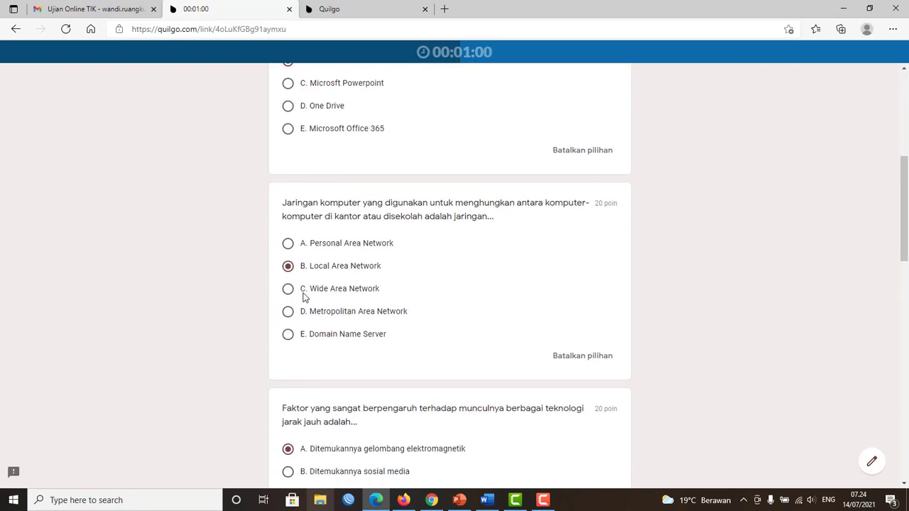
{"action": "left_click", "coordinate": [287, 312]}
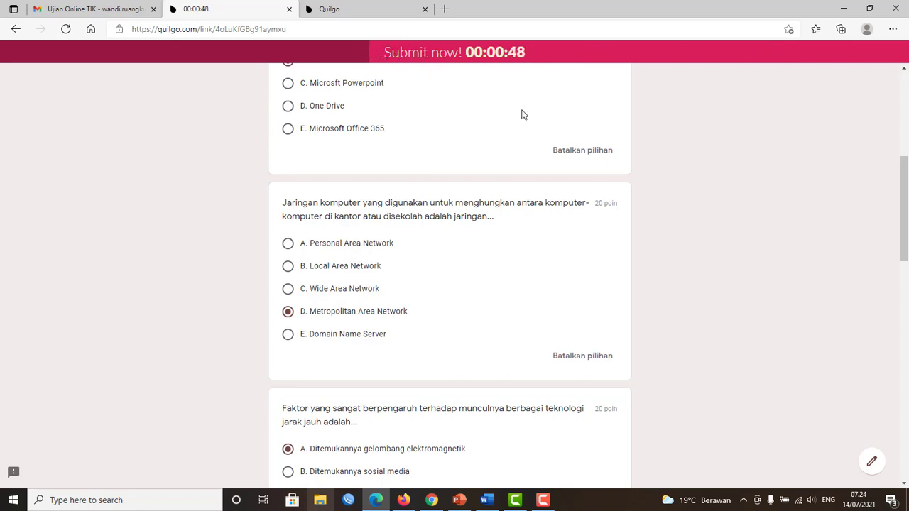
Review the answered page and briefly highlight the Submission ID value.
{"action": "scroll", "coordinate": [434, 213], "scroll_direction": "down", "scroll_amount": 5}
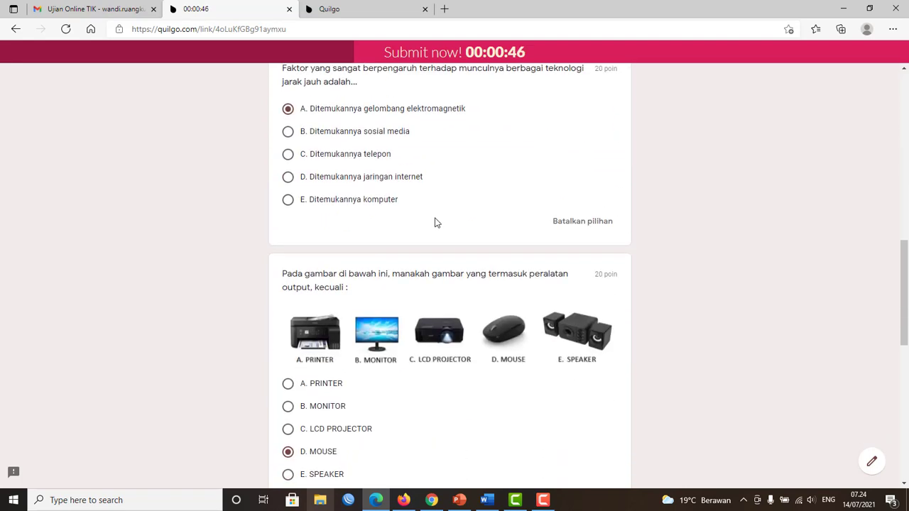
{"action": "scroll", "coordinate": [434, 213], "scroll_direction": "up", "scroll_amount": 8}
{"action": "scroll", "coordinate": [436, 215], "scroll_direction": "down", "scroll_amount": 17}
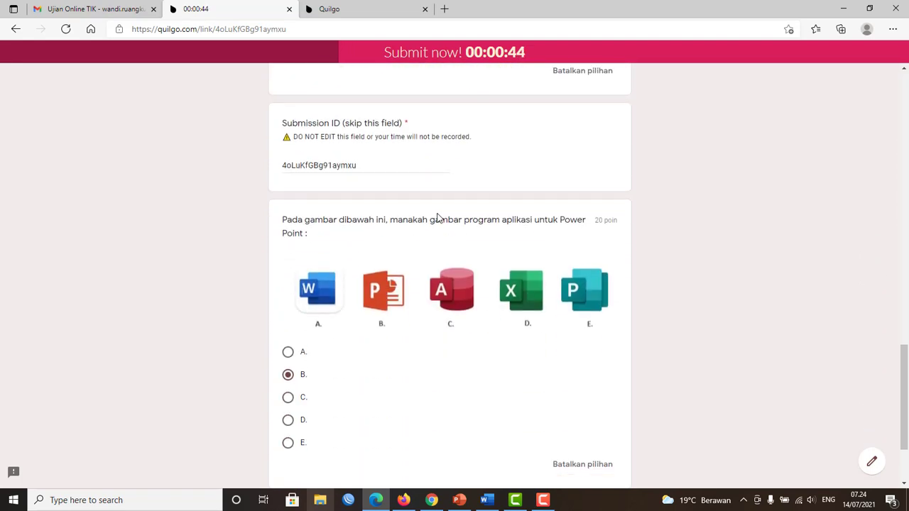
{"action": "scroll", "coordinate": [436, 218], "scroll_direction": "up", "scroll_amount": 3}
{"action": "scroll", "coordinate": [436, 217], "scroll_direction": "down", "scroll_amount": 3}
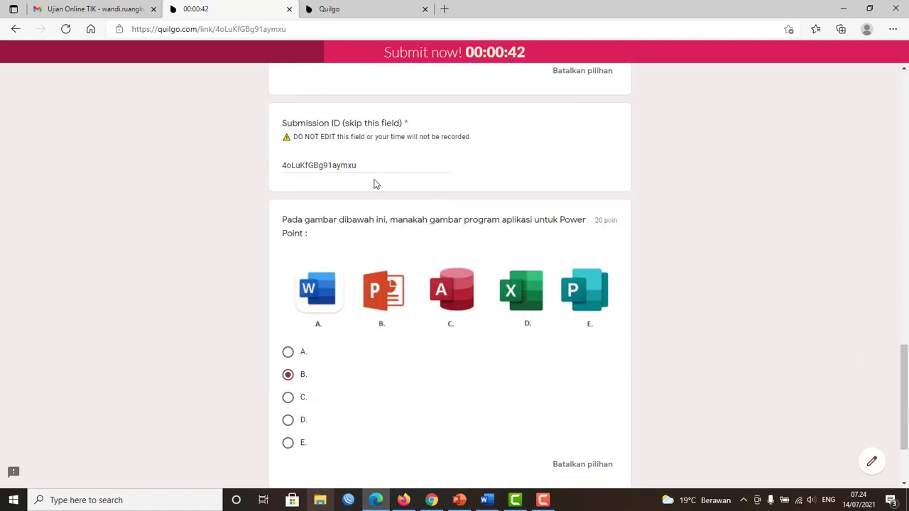
{"action": "left_click_drag", "start_coordinate": [369, 165], "coordinate": [245, 157]}
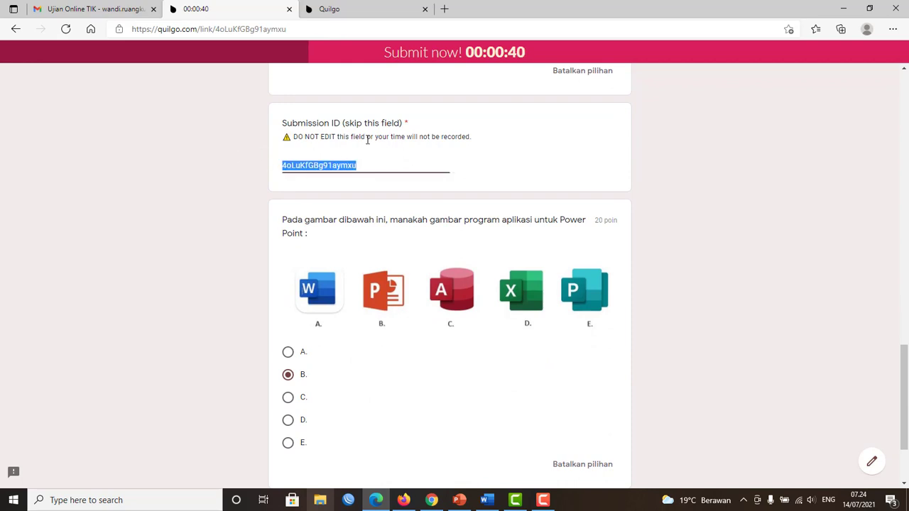
{"action": "left_click", "coordinate": [602, 178]}
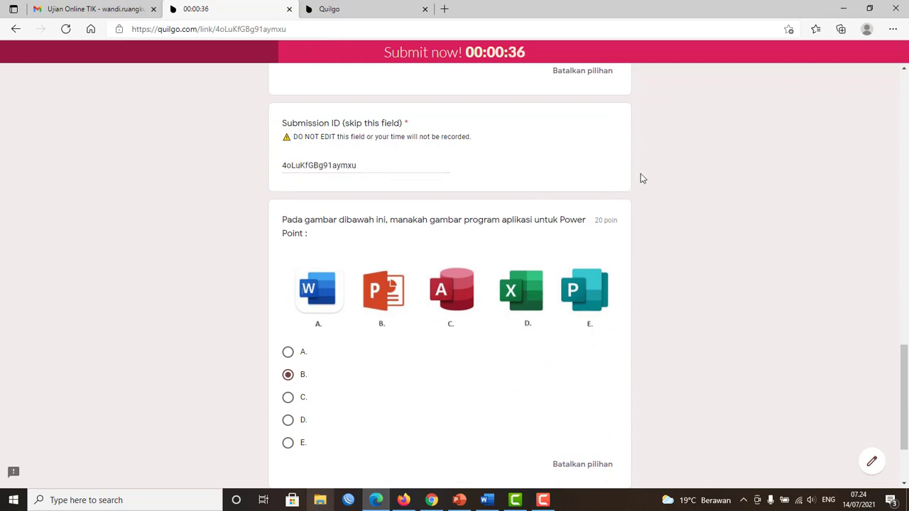
{"action": "scroll", "coordinate": [636, 177], "scroll_direction": "down", "scroll_amount": 2}
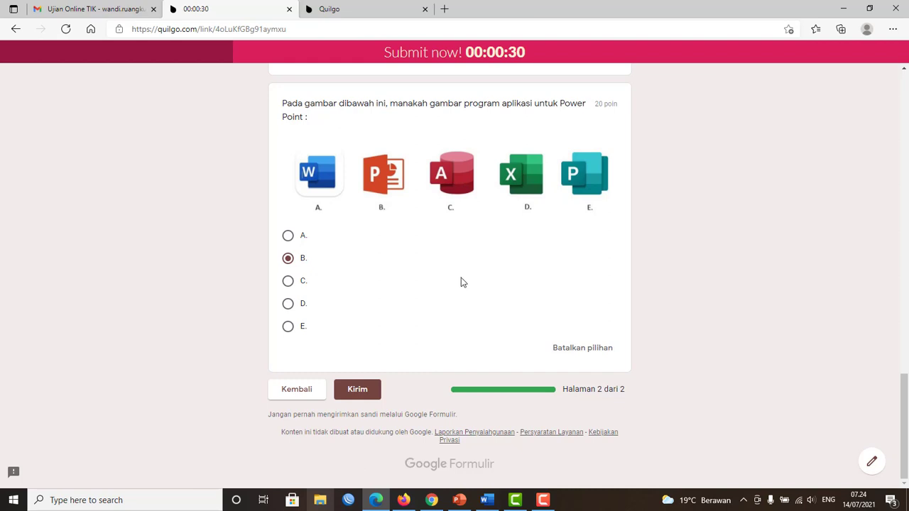
Submit the timed Google Forms test, check its 80/100 score, and return to Quilgo in Firefox.
{"action": "left_click", "coordinate": [358, 395]}
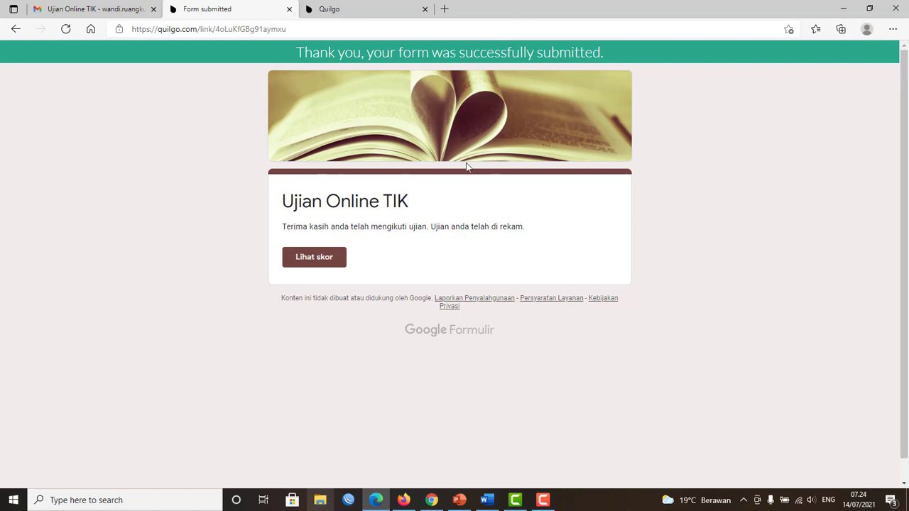
{"action": "left_click", "coordinate": [313, 257]}
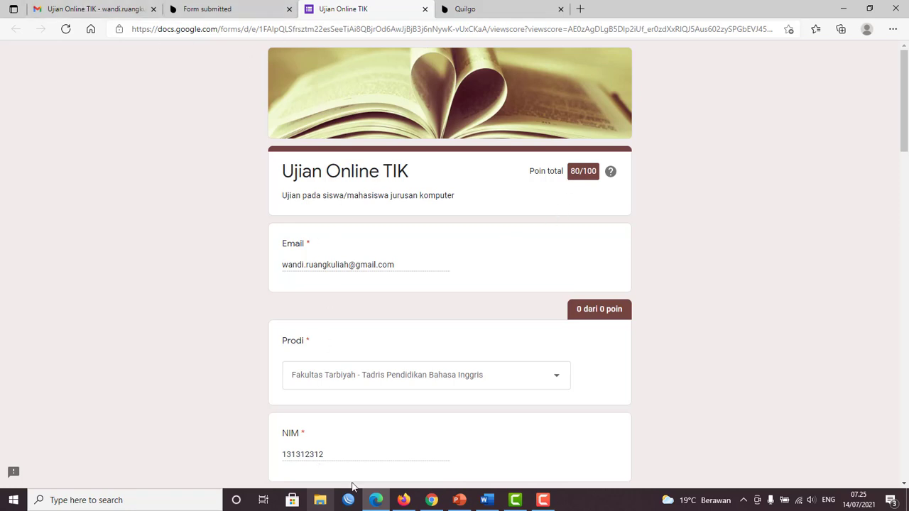
{"action": "left_click", "coordinate": [403, 500]}
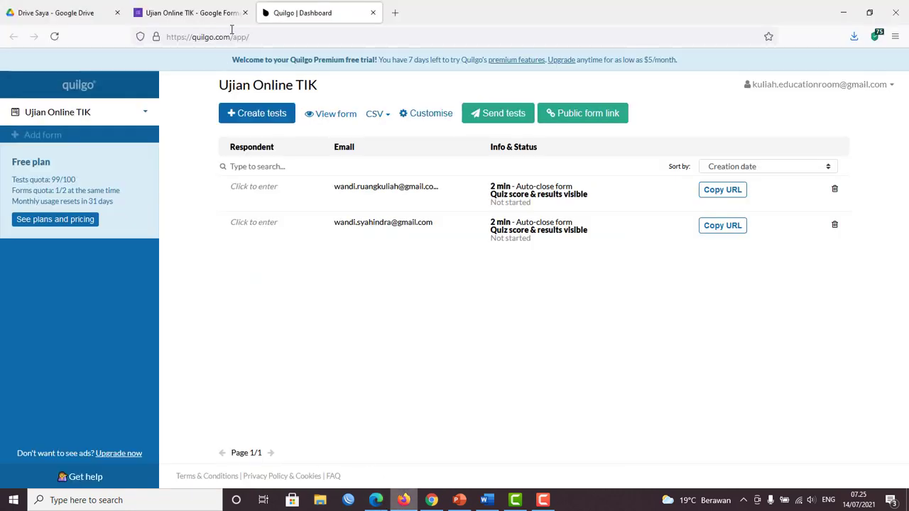
Reload the Ujian Online TIK tests to show the finished 80-point test, then open its Google Form tab.
{"action": "left_click", "coordinate": [49, 117]}
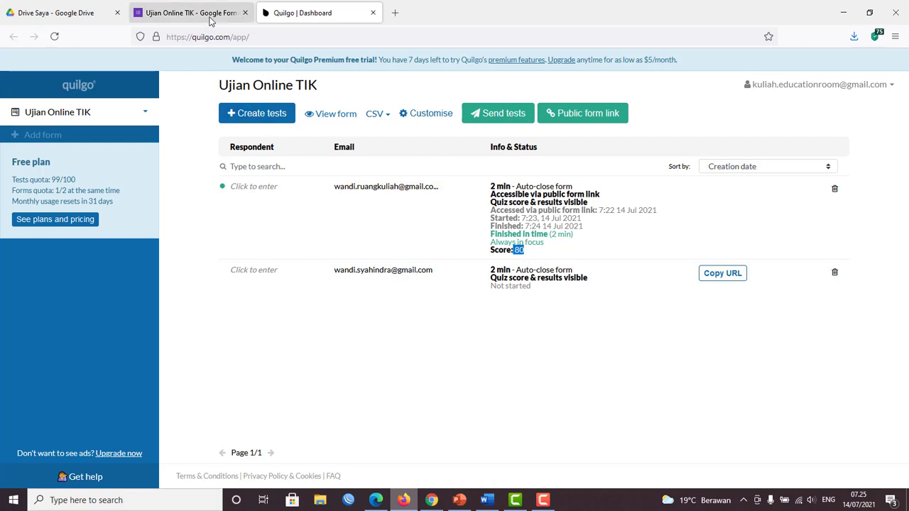
{"action": "left_click", "coordinate": [210, 18]}
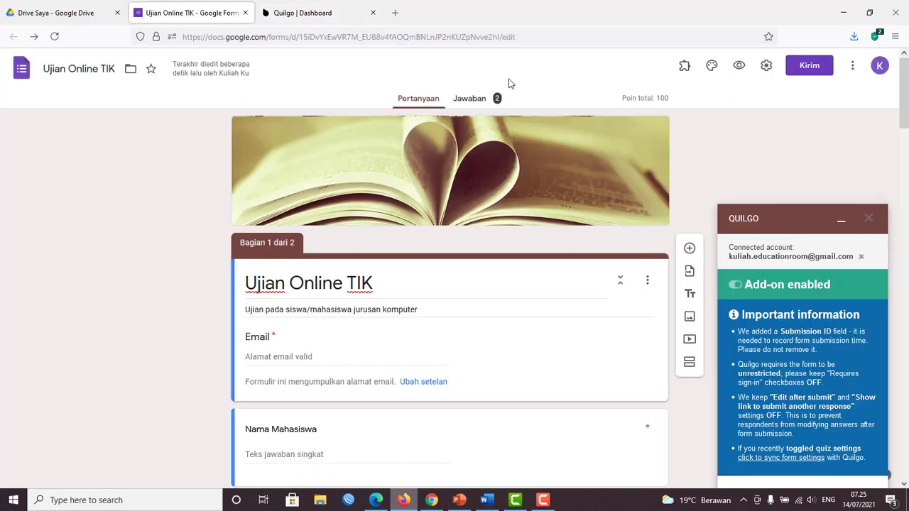
Review the Ujian Online TIK responses and score table with 0 and 80, then return to Quilgo.
{"action": "left_click", "coordinate": [474, 101]}
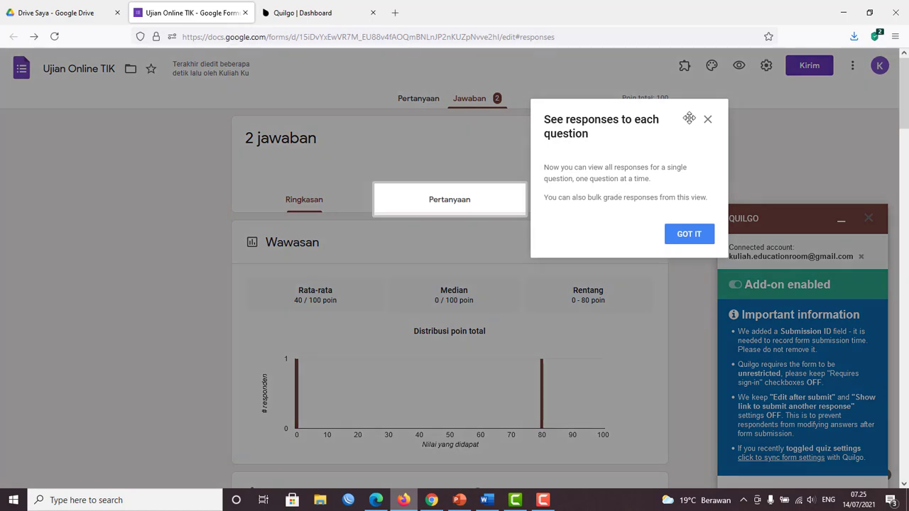
{"action": "left_click", "coordinate": [707, 120]}
{"action": "scroll", "coordinate": [358, 211], "scroll_direction": "down", "scroll_amount": 3}
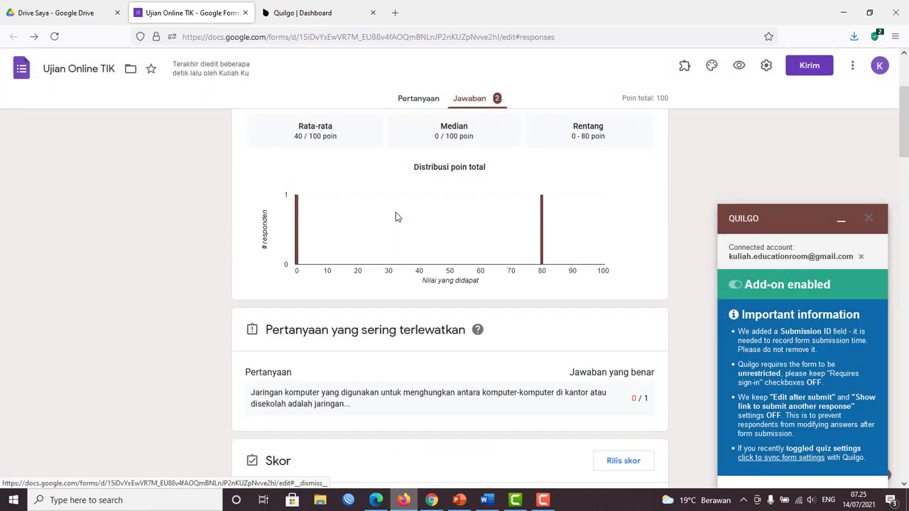
{"action": "scroll", "coordinate": [396, 213], "scroll_direction": "up", "scroll_amount": 2}
{"action": "scroll", "coordinate": [353, 223], "scroll_direction": "down", "scroll_amount": 2}
{"action": "scroll", "coordinate": [313, 231], "scroll_direction": "down", "scroll_amount": 3}
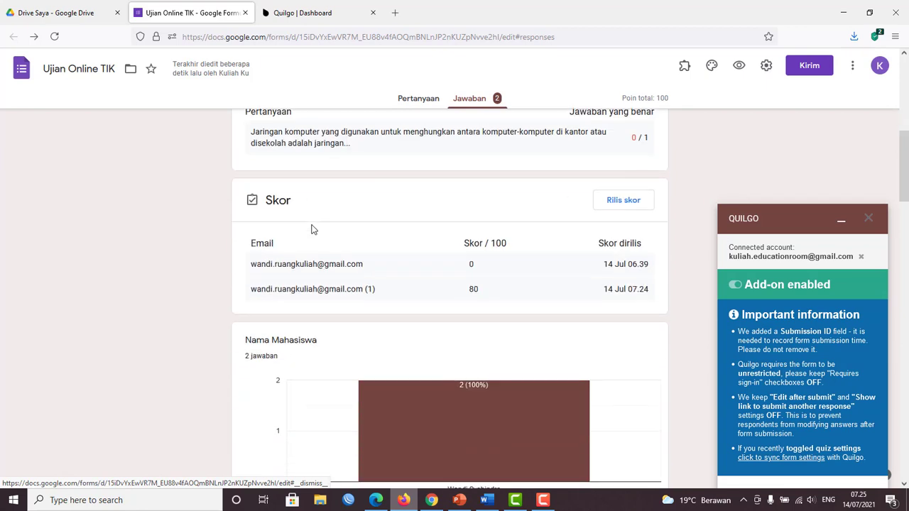
{"action": "scroll", "coordinate": [312, 230], "scroll_direction": "down", "scroll_amount": 2}
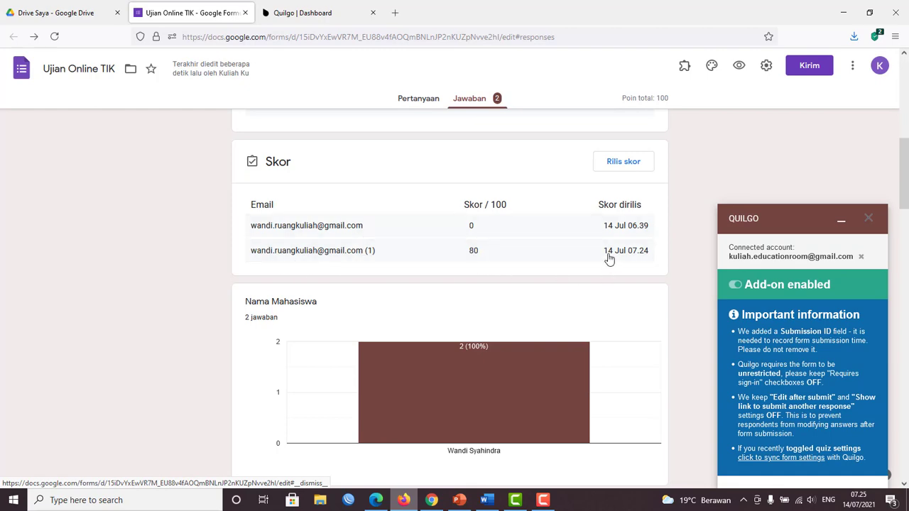
{"action": "scroll", "coordinate": [502, 227], "scroll_direction": "up", "scroll_amount": 6}
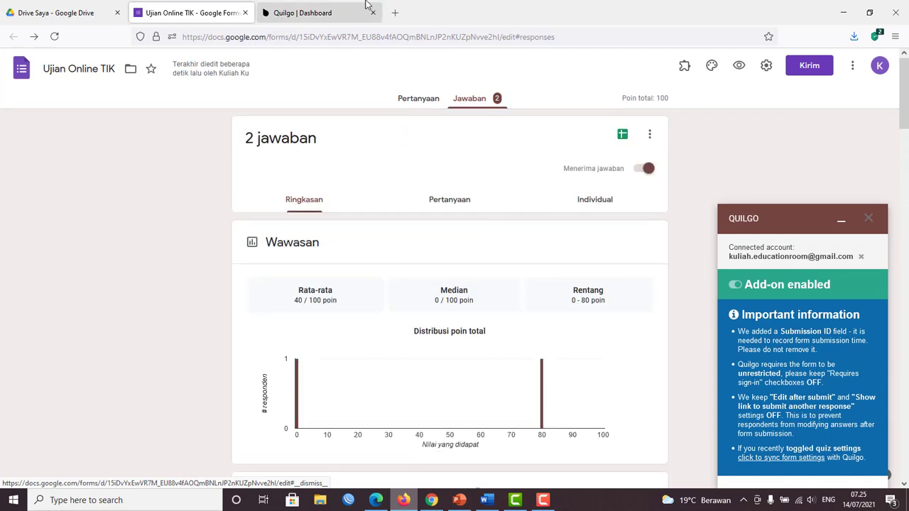
{"action": "left_click", "coordinate": [319, 17]}
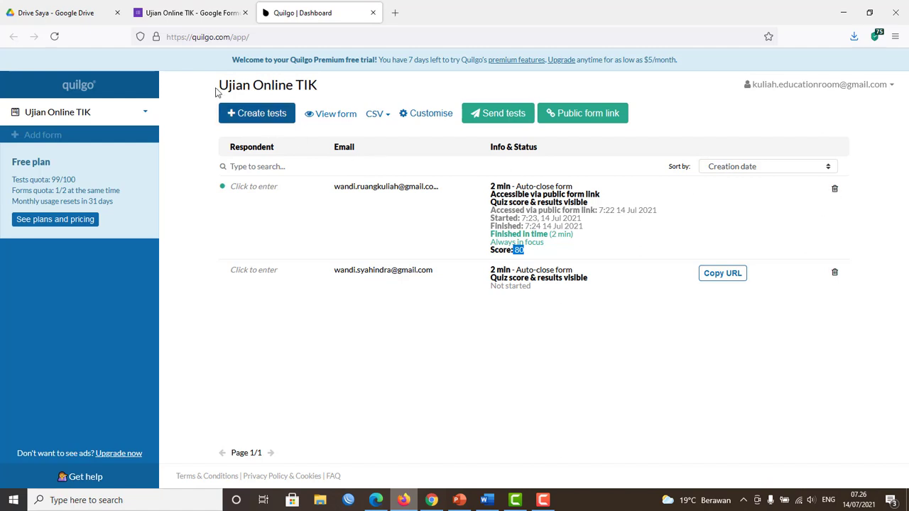
Delete both Ujian Online TIK tests and bring up the Public form link settings.
{"action": "left_click", "coordinate": [834, 192]}
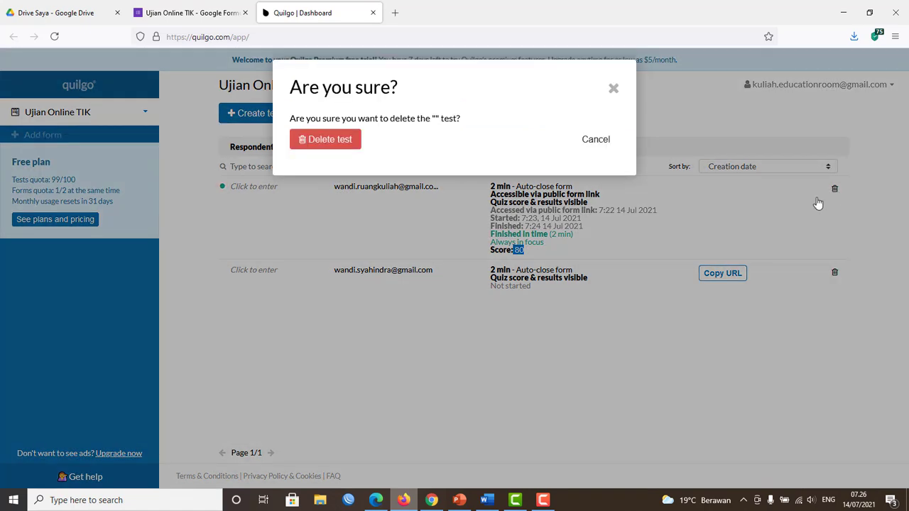
{"action": "left_click", "coordinate": [318, 140]}
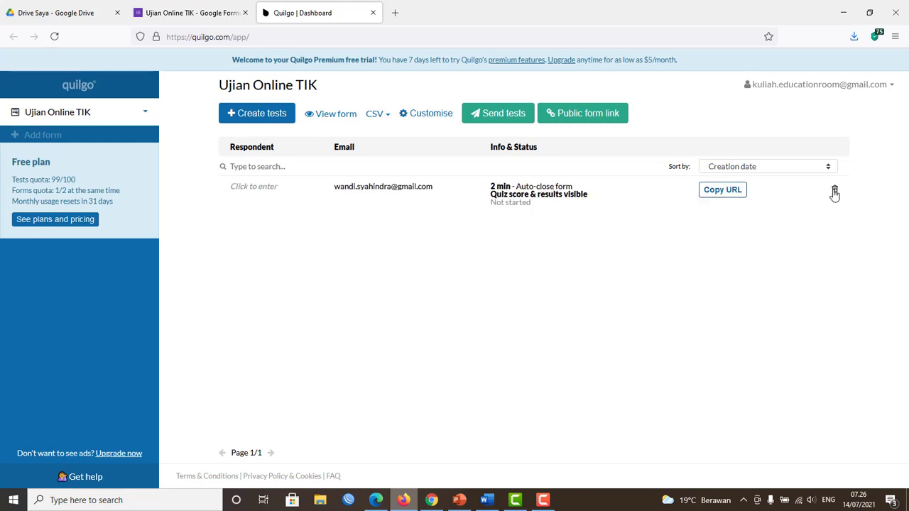
{"action": "left_click", "coordinate": [829, 191]}
{"action": "left_click", "coordinate": [325, 139]}
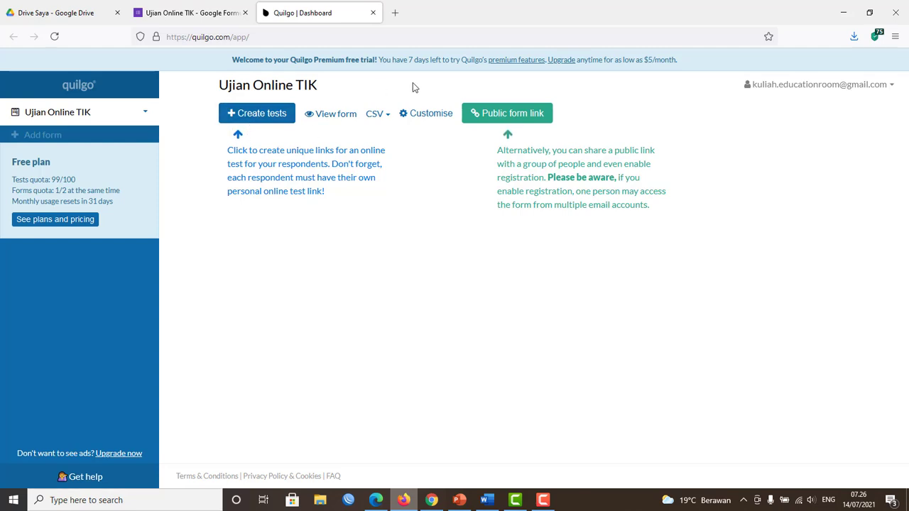
{"action": "left_click", "coordinate": [528, 118]}
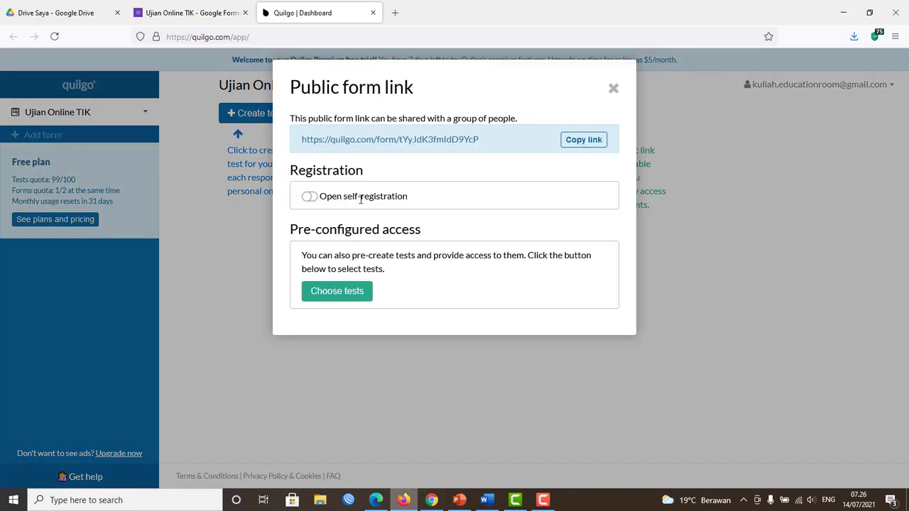
Switch on open self-registration for the public form link.
{"action": "left_click", "coordinate": [311, 197]}
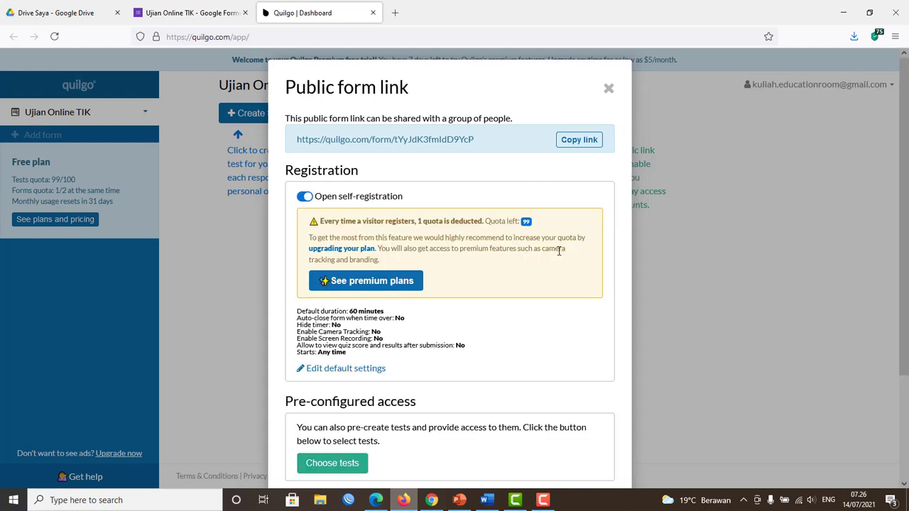
{"action": "scroll", "coordinate": [558, 248], "scroll_direction": "down", "scroll_amount": 1}
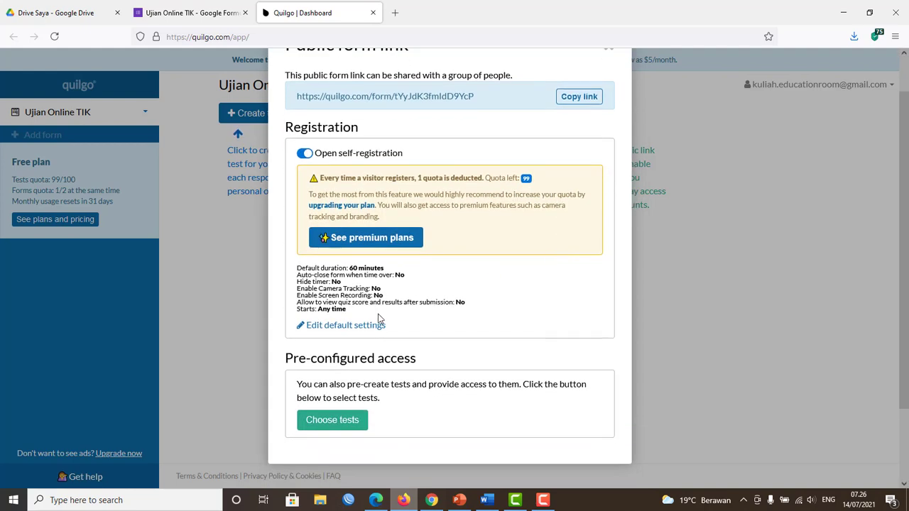
{"action": "left_click", "coordinate": [342, 327]}
Set the default test to 2 minutes with auto-close, save it, and copy the public link.
{"action": "scroll", "coordinate": [447, 324], "scroll_direction": "down", "scroll_amount": 2}
{"action": "left_click_drag", "start_coordinate": [398, 273], "coordinate": [351, 273]}
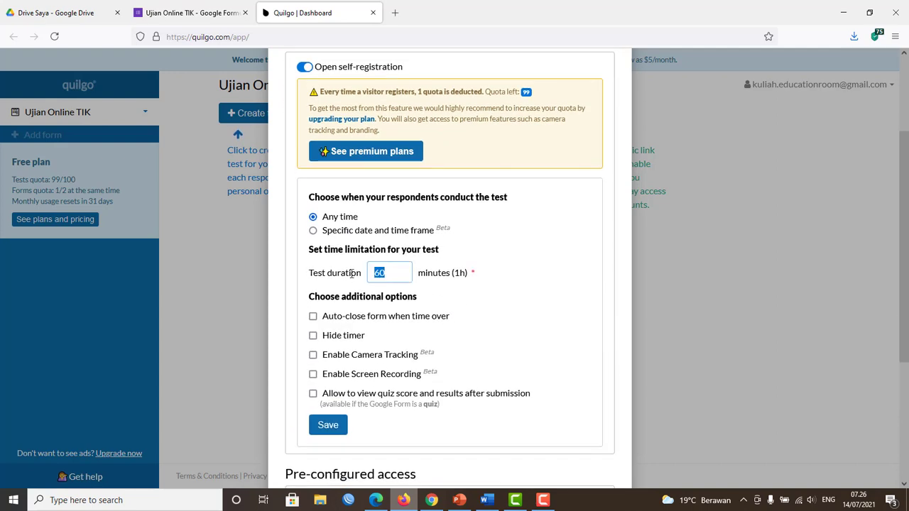
{"action": "type", "text": "2"}
{"action": "left_click", "coordinate": [314, 317]}
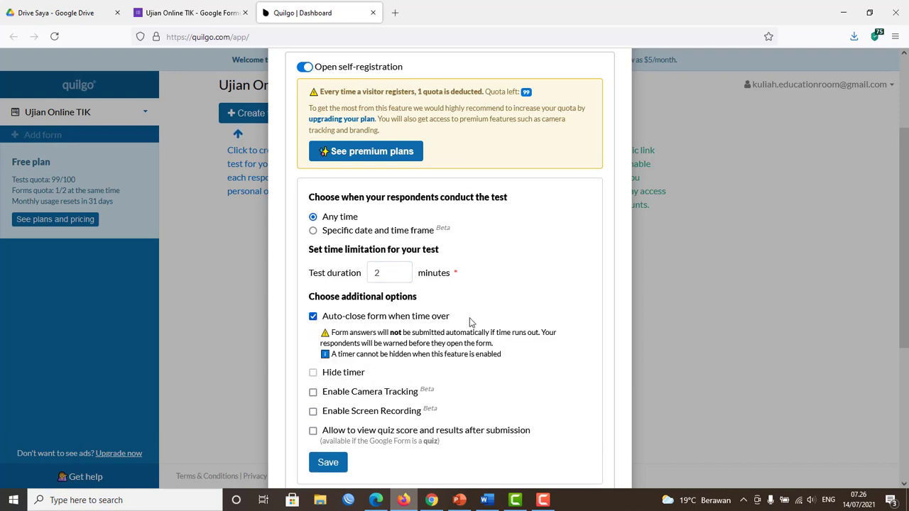
{"action": "scroll", "coordinate": [469, 322], "scroll_direction": "down", "scroll_amount": 2}
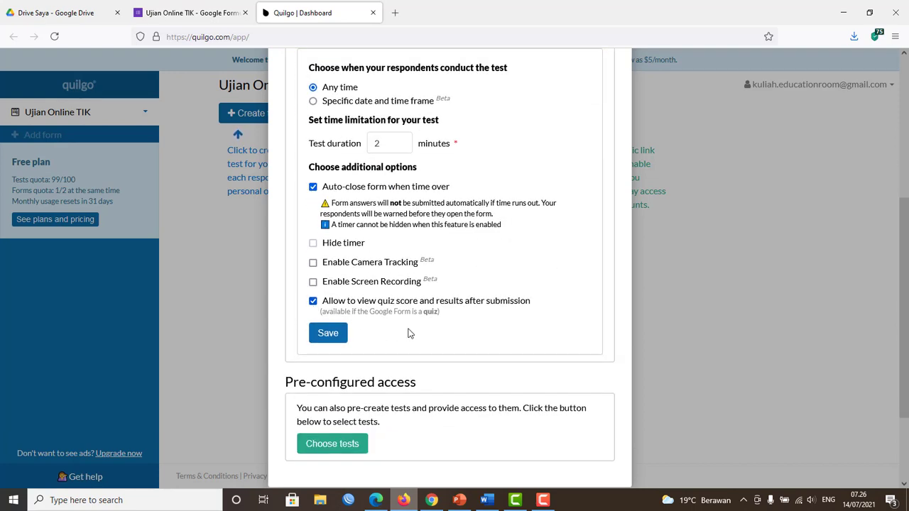
{"action": "left_click", "coordinate": [327, 335]}
{"action": "scroll", "coordinate": [469, 274], "scroll_direction": "up", "scroll_amount": 2}
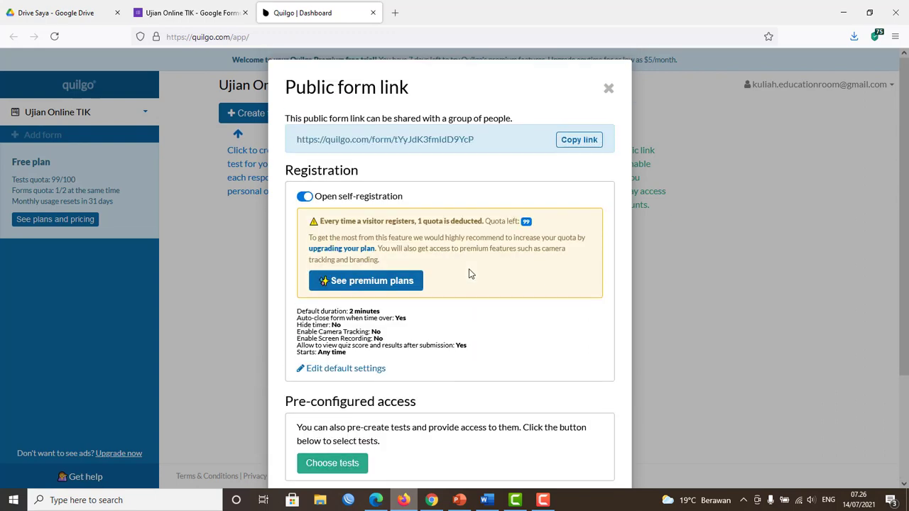
{"action": "left_click", "coordinate": [587, 140]}
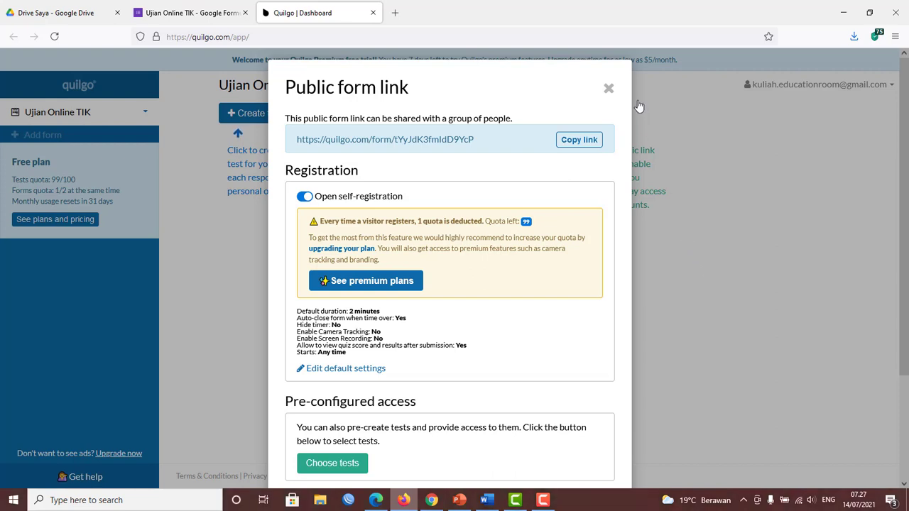
In Edge, close the Google Form score, Quilgo and submission tabs, then open a blank tab.
{"action": "left_click", "coordinate": [377, 501]}
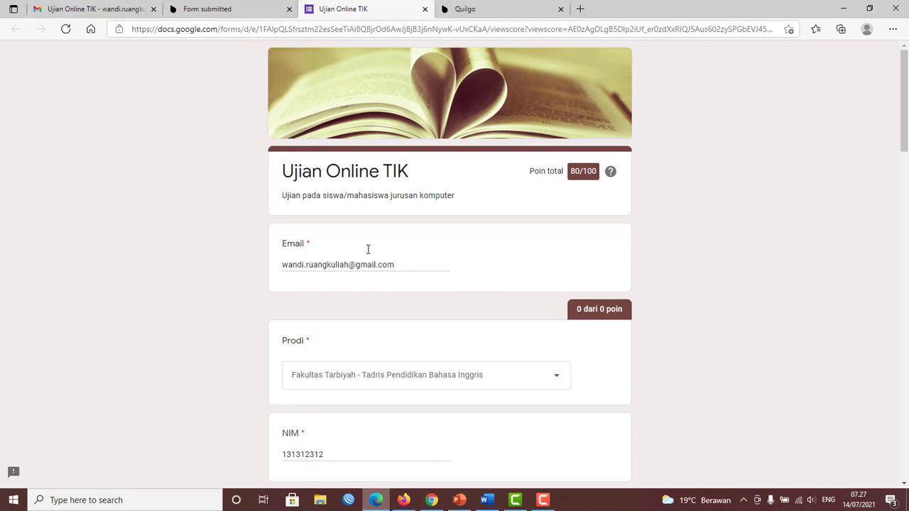
{"action": "left_click", "coordinate": [426, 9]}
{"action": "left_click", "coordinate": [427, 9]}
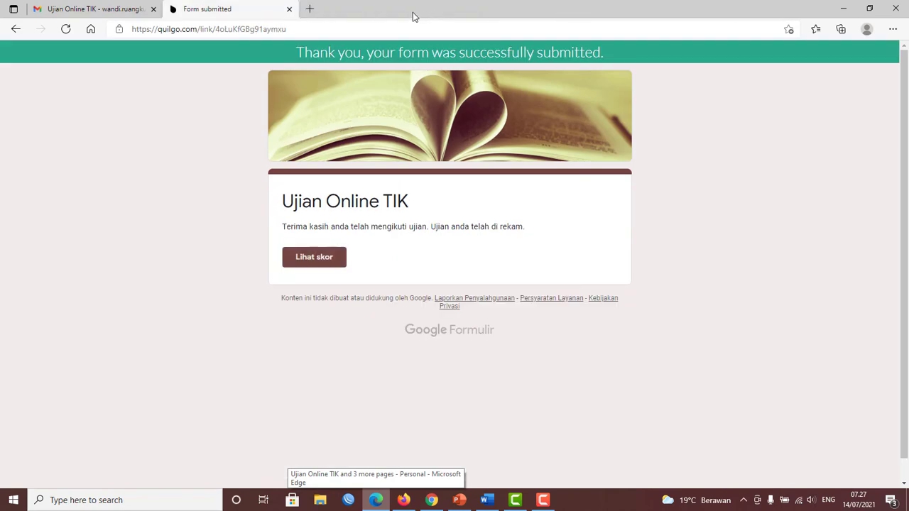
{"action": "left_click", "coordinate": [289, 9]}
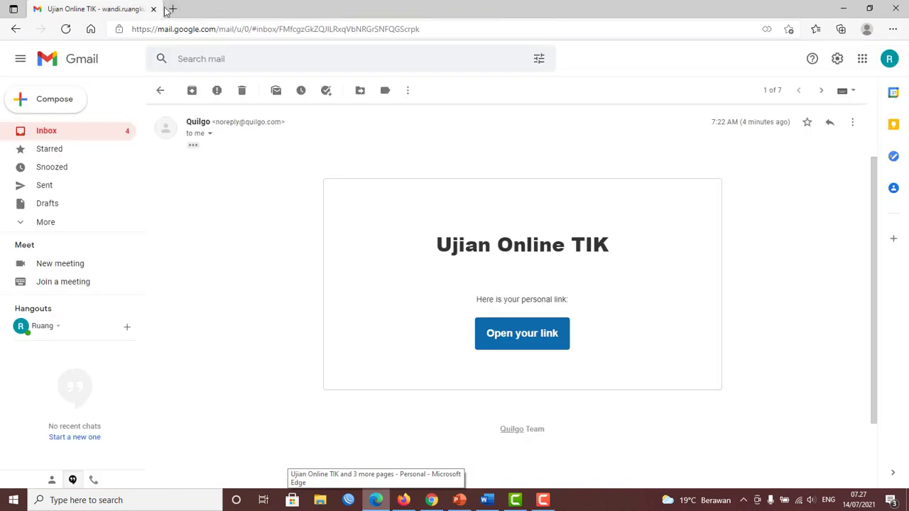
{"action": "left_click", "coordinate": [171, 10]}
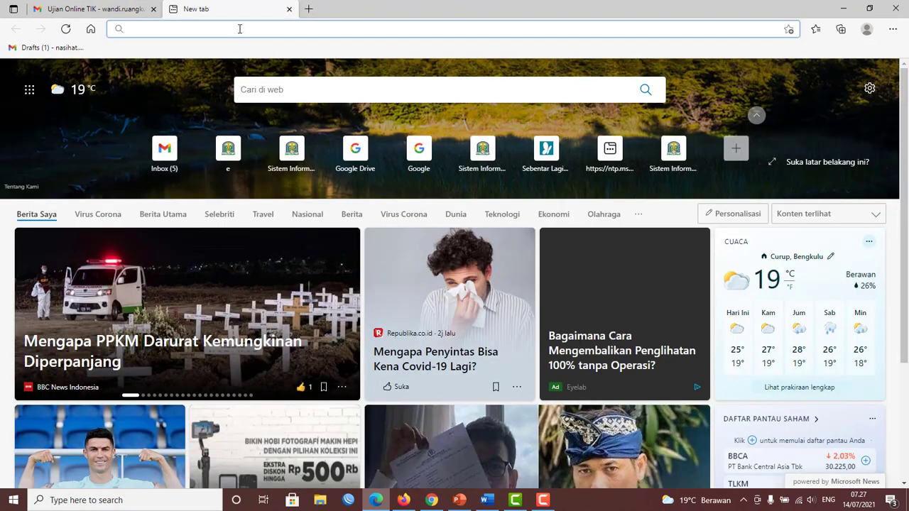
Close Quilgo's Public form link dialog in Firefox and return to the blank Edge tab.
{"action": "left_click", "coordinate": [403, 500]}
{"action": "left_click", "coordinate": [609, 89]}
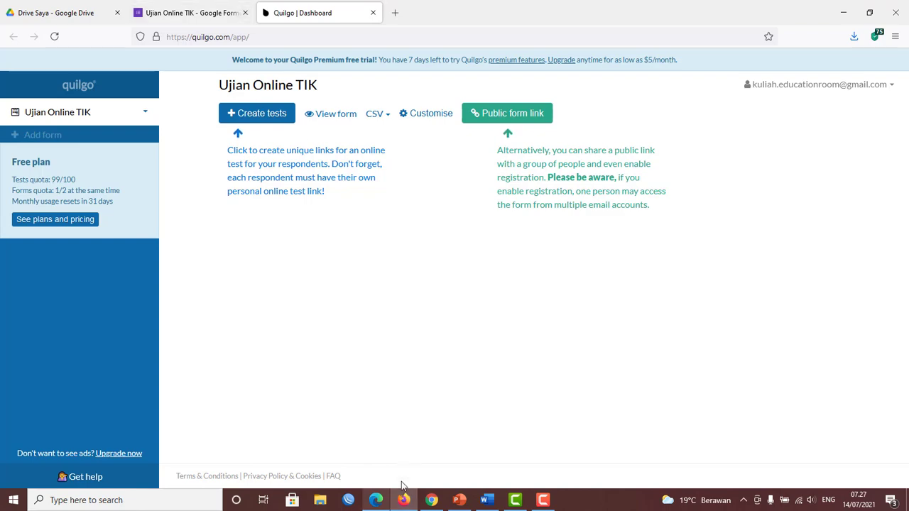
{"action": "left_click", "coordinate": [377, 501]}
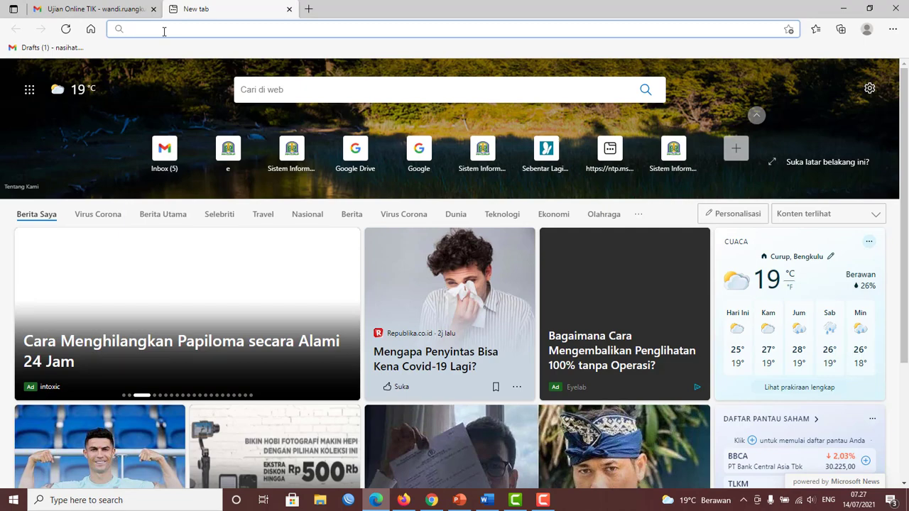
Paste the copied Quilgo public form link into Edge's address bar and load it.
{"action": "right_click", "coordinate": [164, 32]}
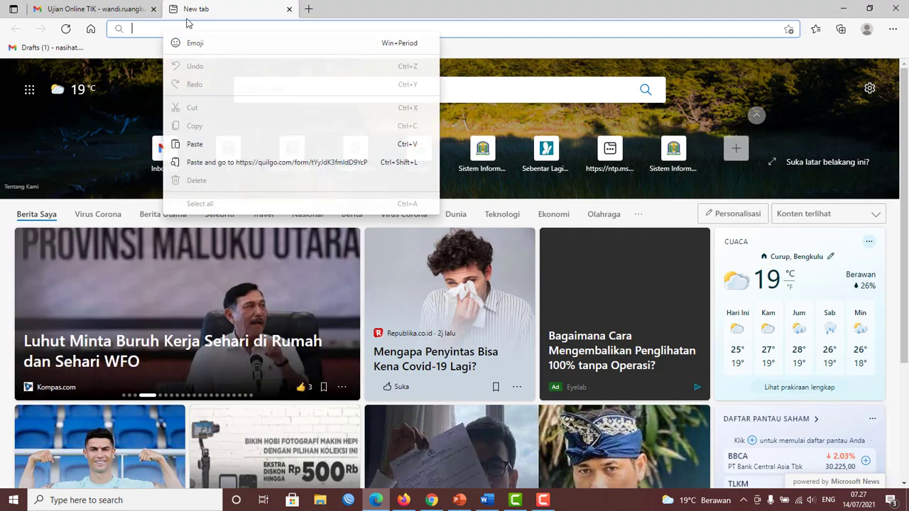
{"action": "left_click", "coordinate": [192, 145]}
{"action": "key", "text": "Return"}
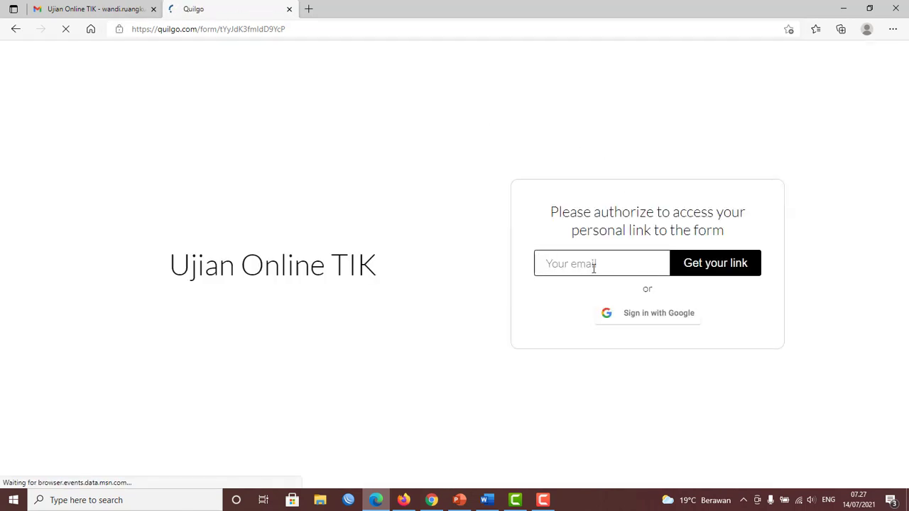
Register with the respondent's saved email address to have a personal link emailed.
{"action": "left_click", "coordinate": [596, 264]}
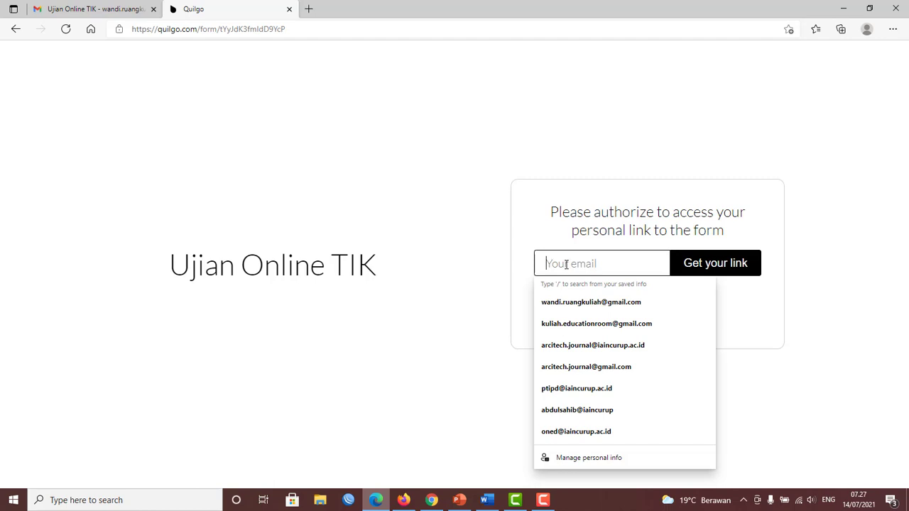
{"action": "left_click", "coordinate": [610, 323]}
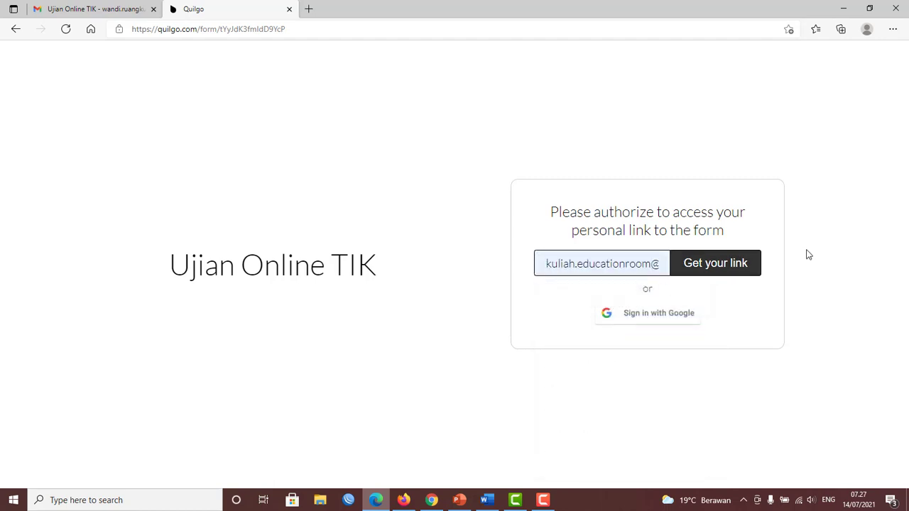
{"action": "left_click", "coordinate": [718, 267]}
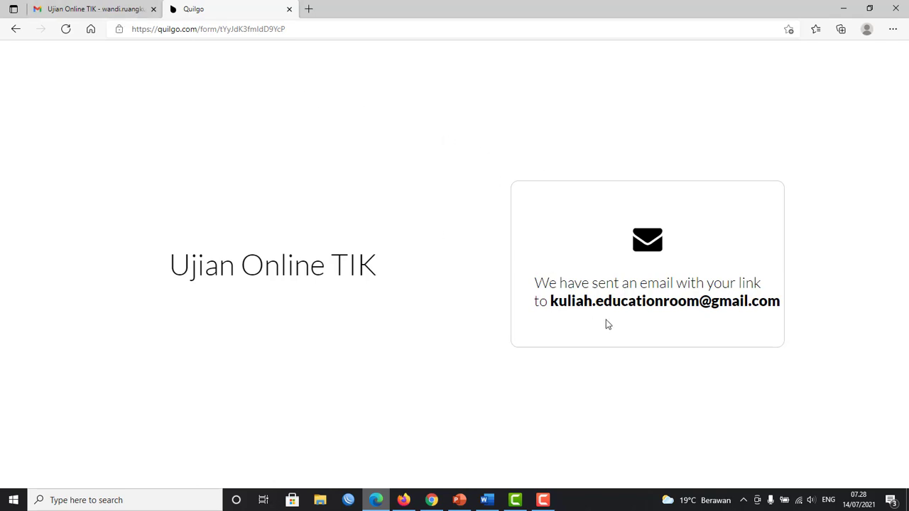
In Gmail, switch to the respondent's account and follow the Quilgo email's personal test link.
{"action": "left_click", "coordinate": [107, 10]}
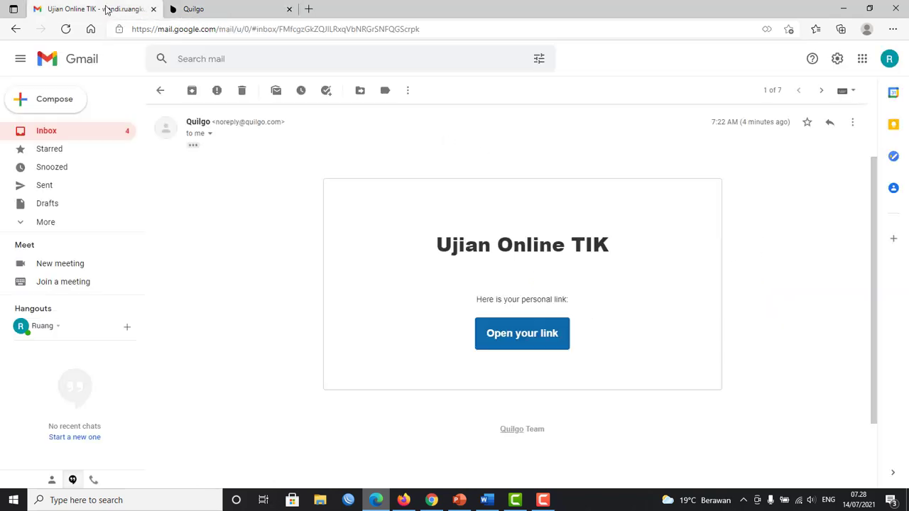
{"action": "left_click", "coordinate": [888, 61]}
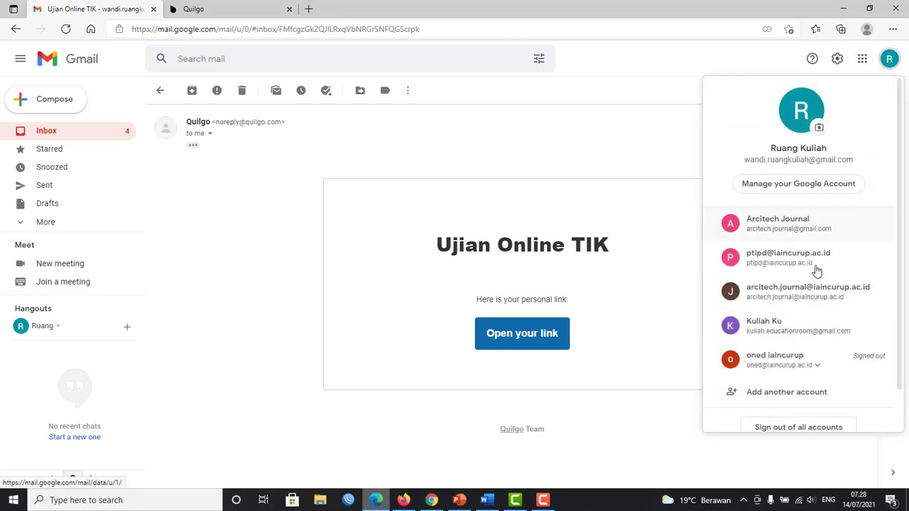
{"action": "left_click", "coordinate": [806, 333]}
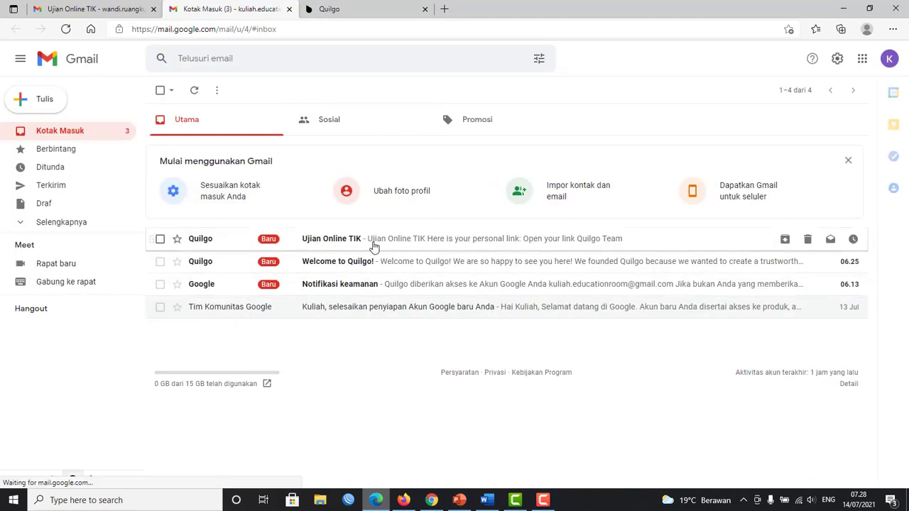
{"action": "left_click", "coordinate": [424, 244]}
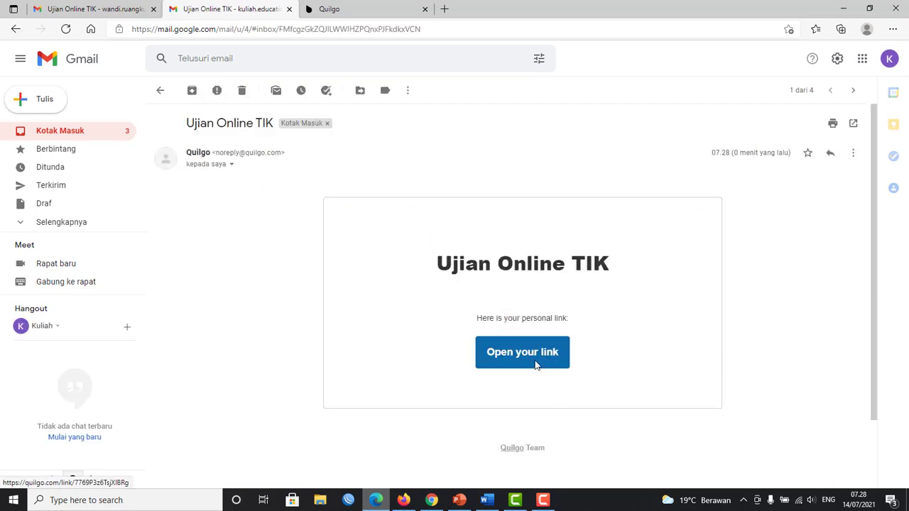
{"action": "left_click", "coordinate": [534, 364]}
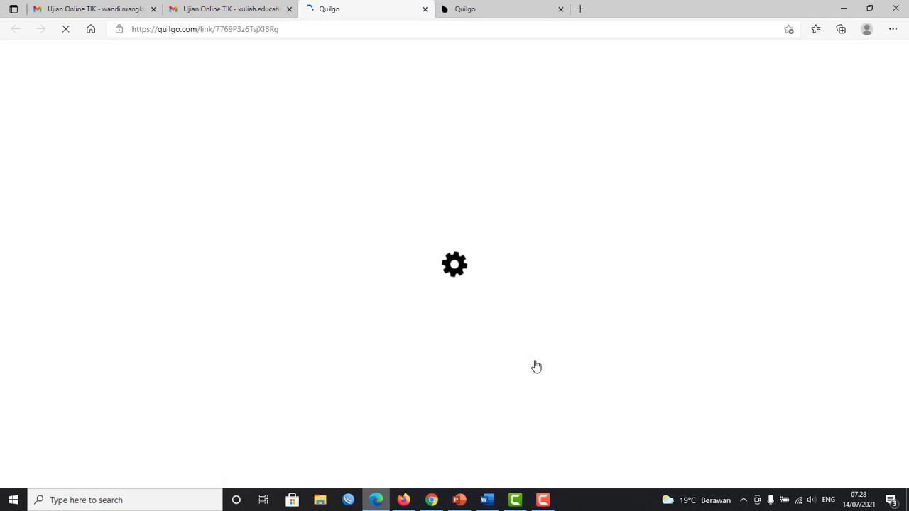